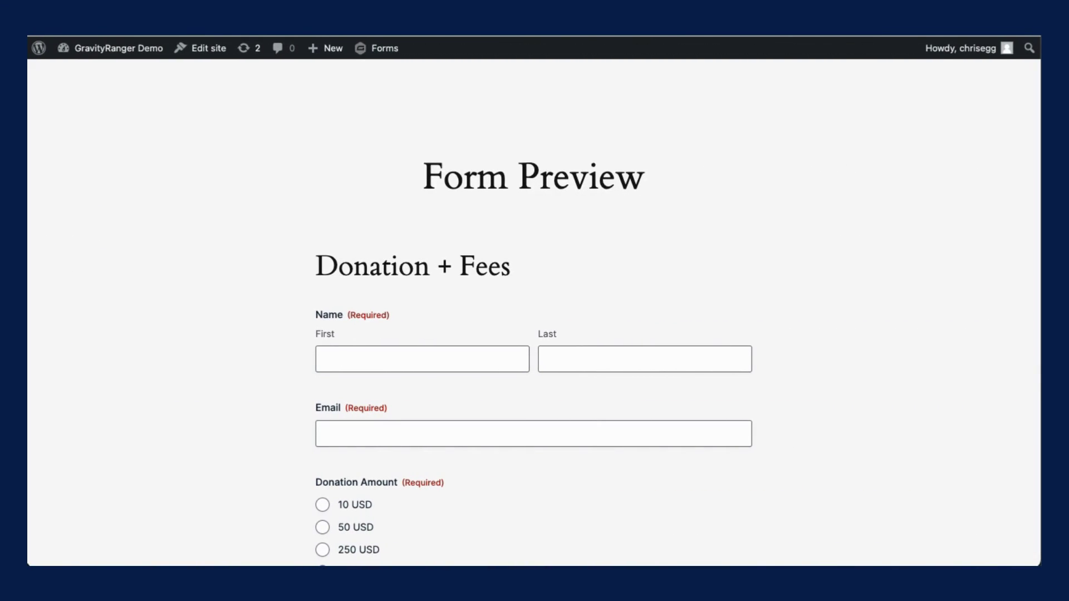
Scroll through the GravityRanger processing-fee article to review its fee formulas
{"action": "scroll", "coordinate": [630, 369], "scroll_direction": "down", "scroll_amount": 3}
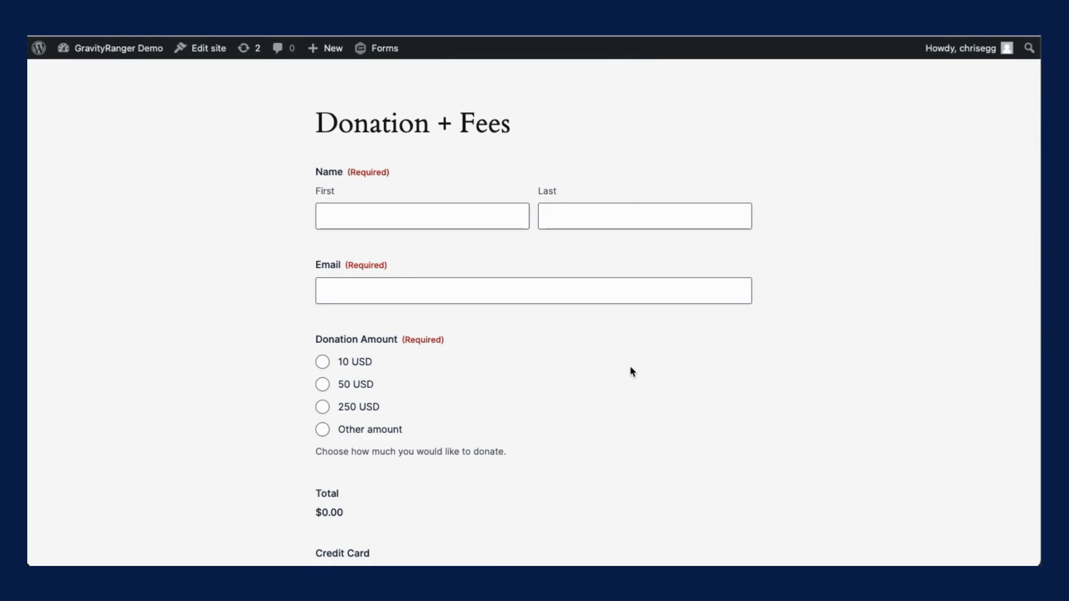
{"action": "scroll", "coordinate": [629, 370], "scroll_direction": "down", "scroll_amount": 1}
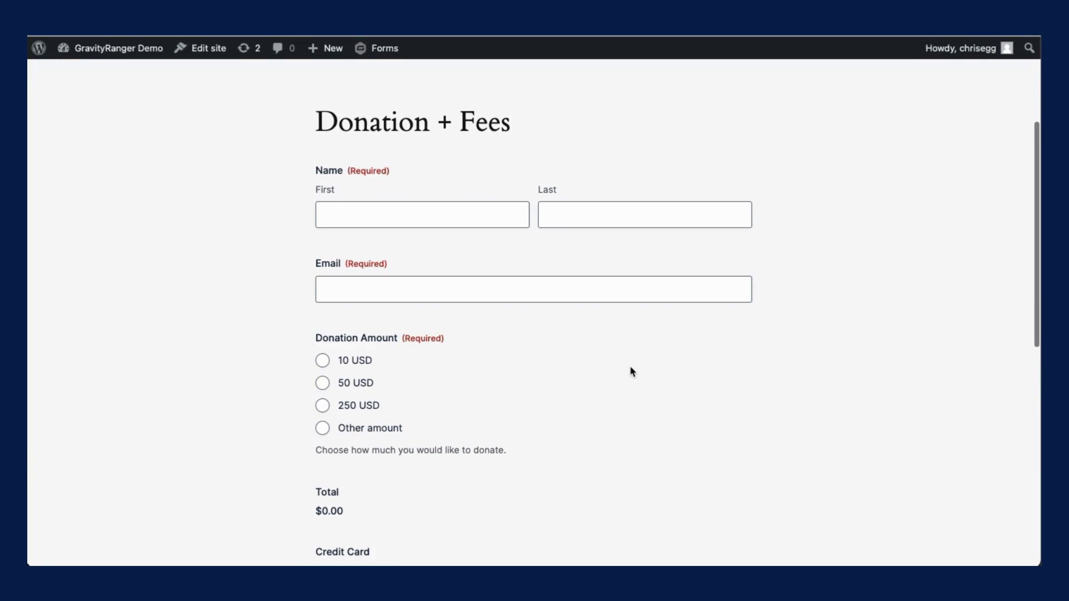
{"action": "scroll", "coordinate": [630, 368], "scroll_direction": "down", "scroll_amount": 1}
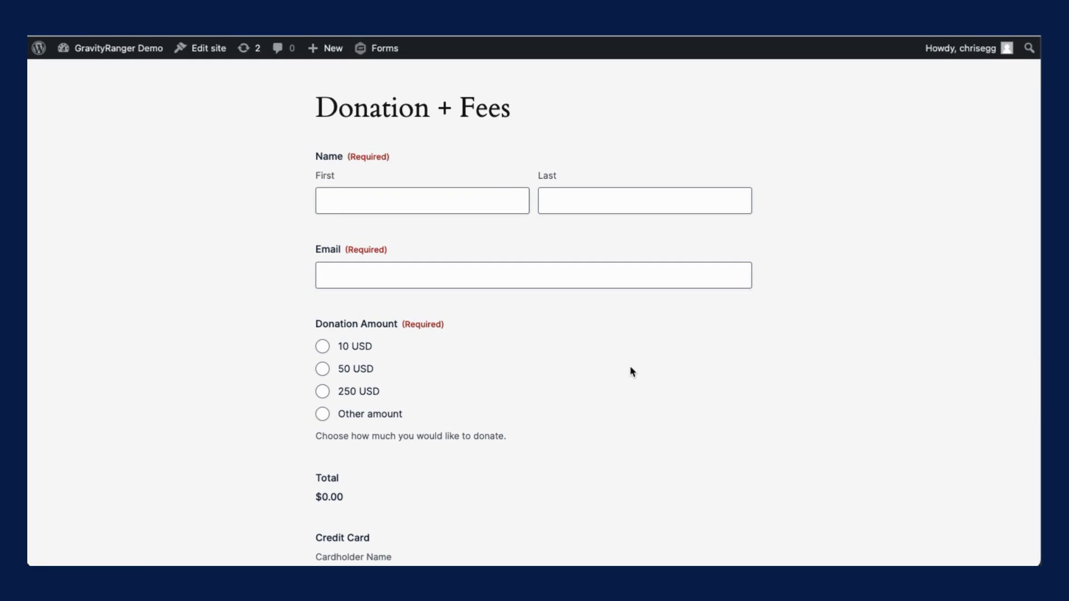
{"action": "scroll", "coordinate": [631, 369], "scroll_direction": "down", "scroll_amount": 1}
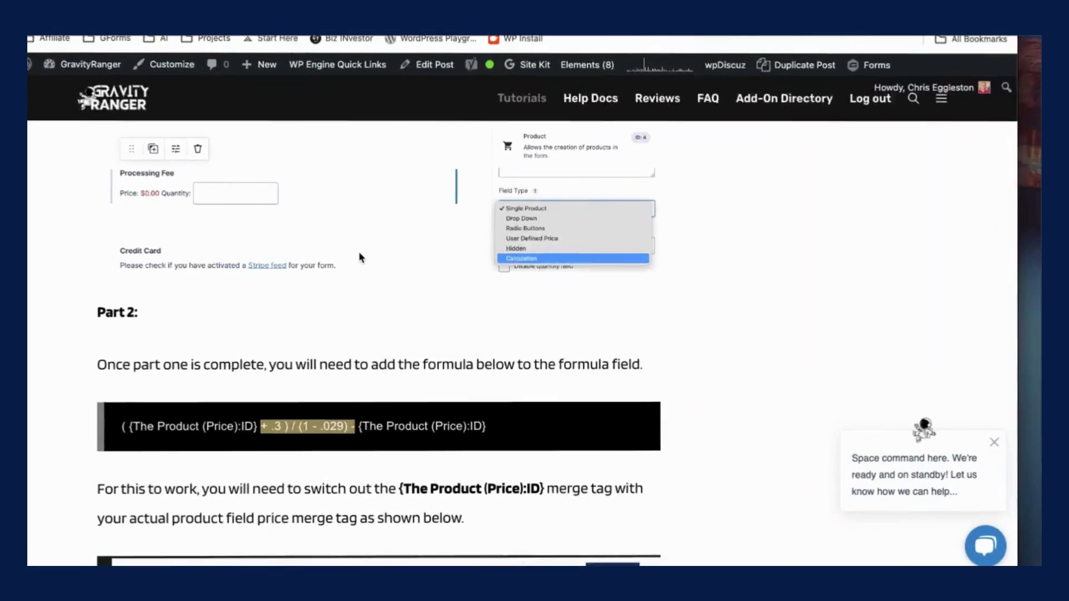
{"action": "scroll", "coordinate": [359, 251], "scroll_direction": "up", "scroll_amount": 15}
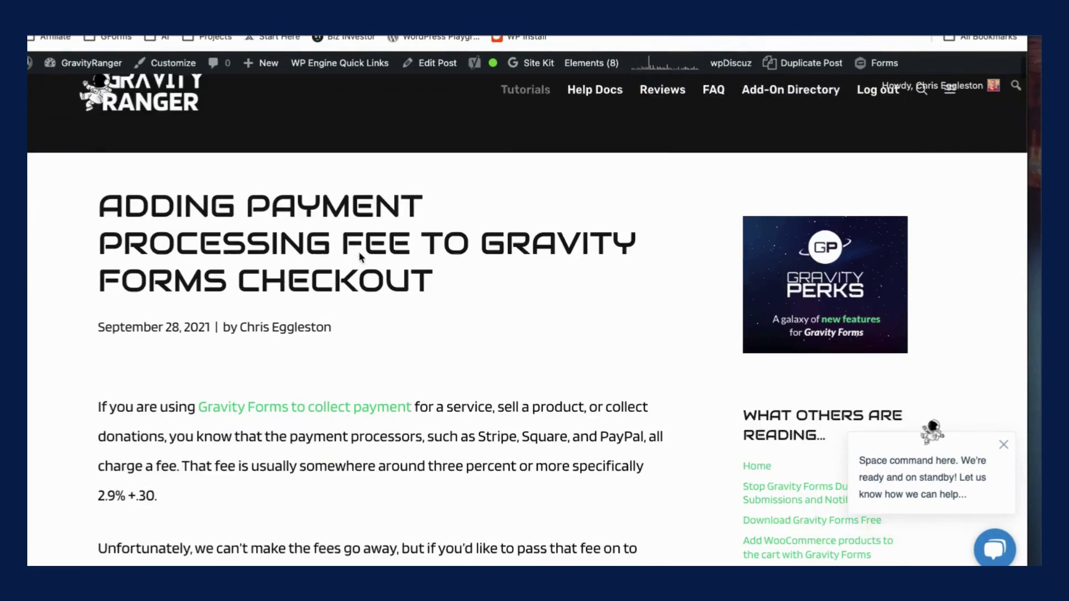
{"action": "scroll", "coordinate": [358, 257], "scroll_direction": "down", "scroll_amount": 2}
{"action": "scroll", "coordinate": [418, 327], "scroll_direction": "up", "scroll_amount": 1}
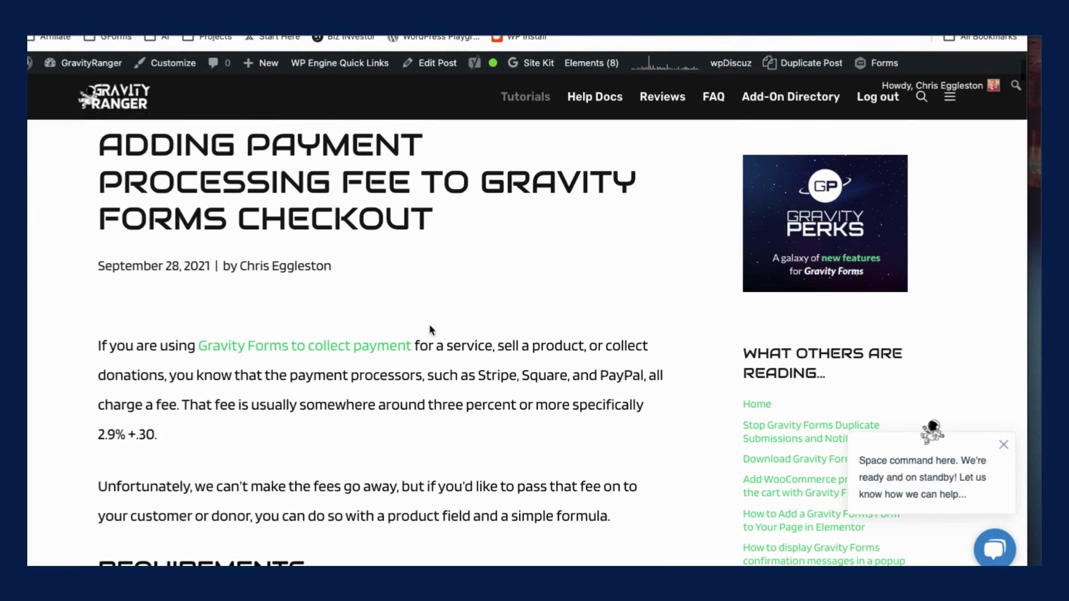
{"action": "scroll", "coordinate": [433, 330], "scroll_direction": "up", "scroll_amount": 1}
{"action": "scroll", "coordinate": [384, 324], "scroll_direction": "down", "scroll_amount": 3}
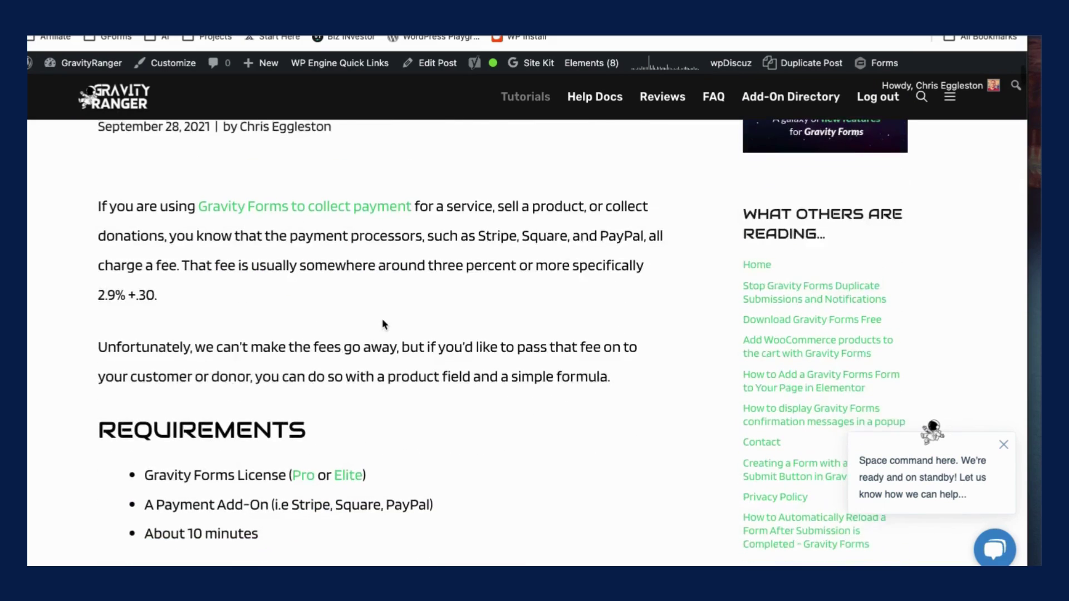
{"action": "scroll", "coordinate": [383, 324], "scroll_direction": "down", "scroll_amount": 20}
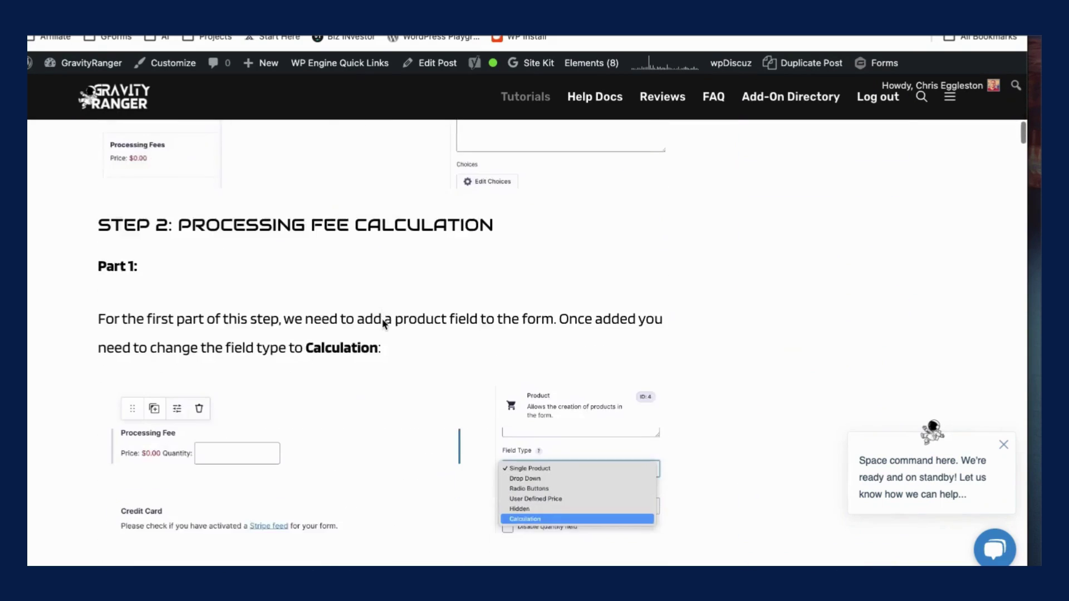
{"action": "scroll", "coordinate": [383, 324], "scroll_direction": "down", "scroll_amount": 7}
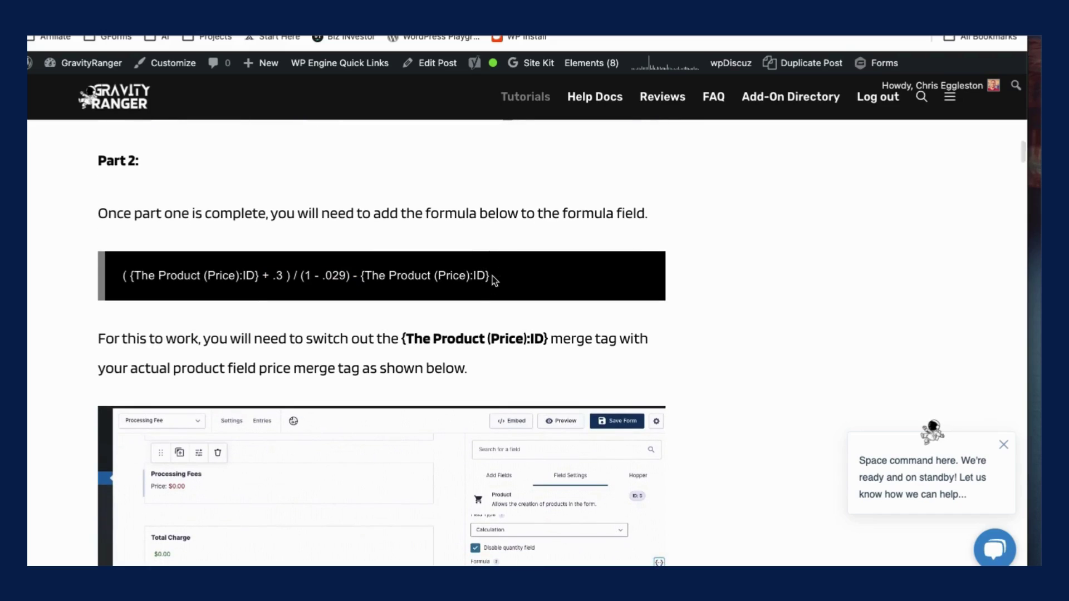
{"action": "scroll", "coordinate": [197, 286], "scroll_direction": "down", "scroll_amount": 15}
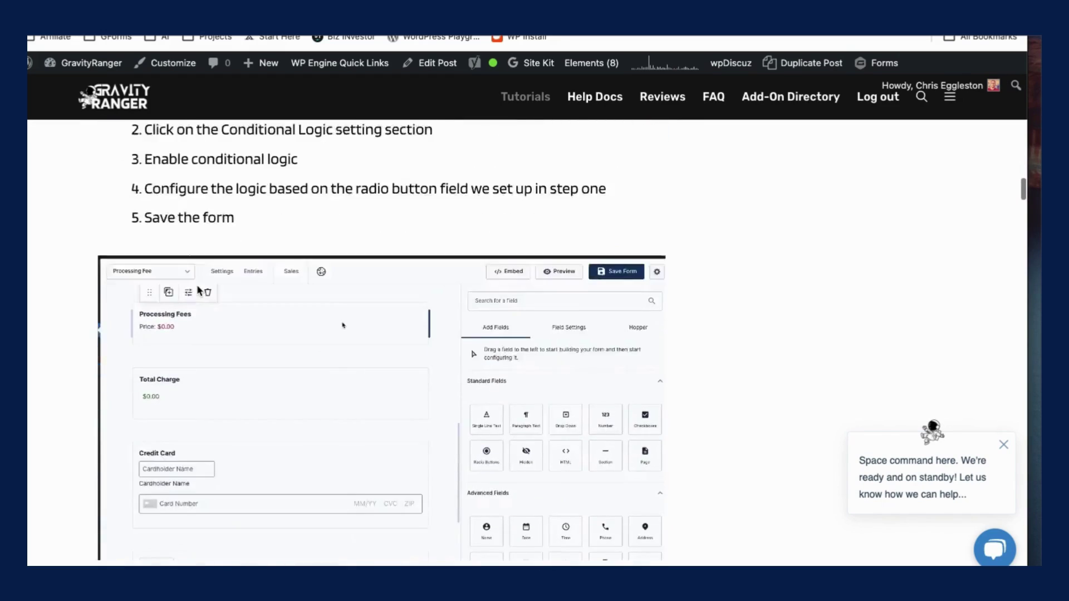
{"action": "scroll", "coordinate": [197, 289], "scroll_direction": "down", "scroll_amount": 5}
{"action": "scroll", "coordinate": [198, 290], "scroll_direction": "up", "scroll_amount": 4}
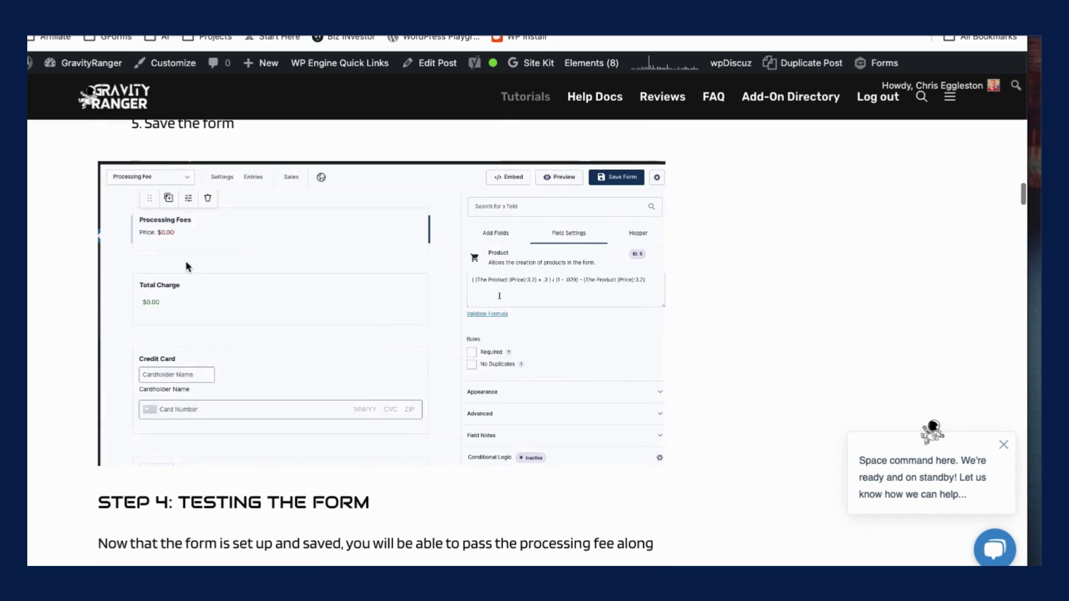
{"action": "scroll", "coordinate": [243, 341], "scroll_direction": "down", "scroll_amount": 8}
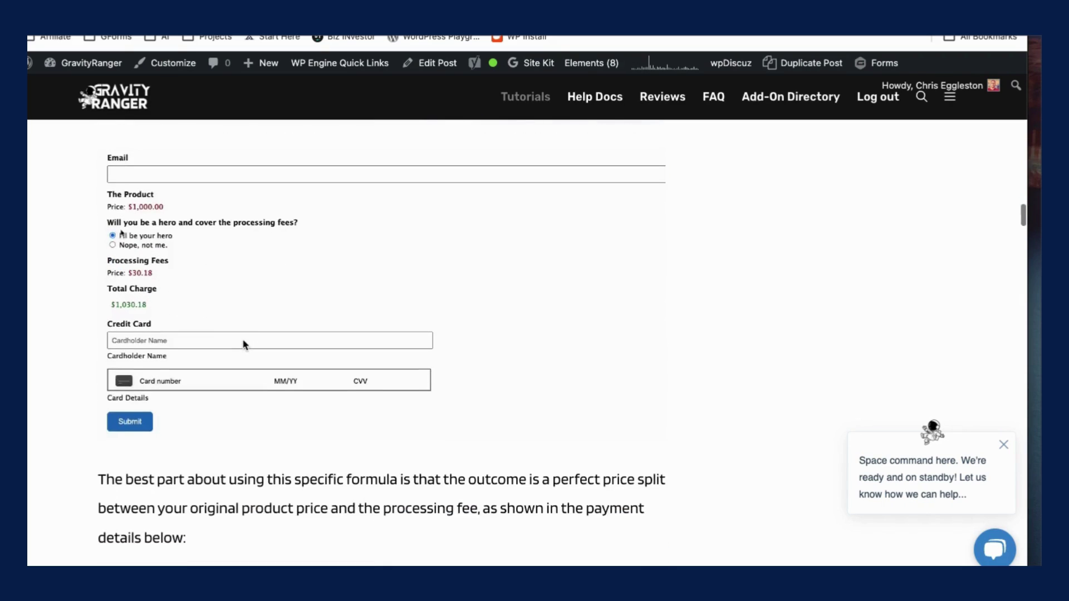
{"action": "scroll", "coordinate": [243, 345], "scroll_direction": "down", "scroll_amount": 8}
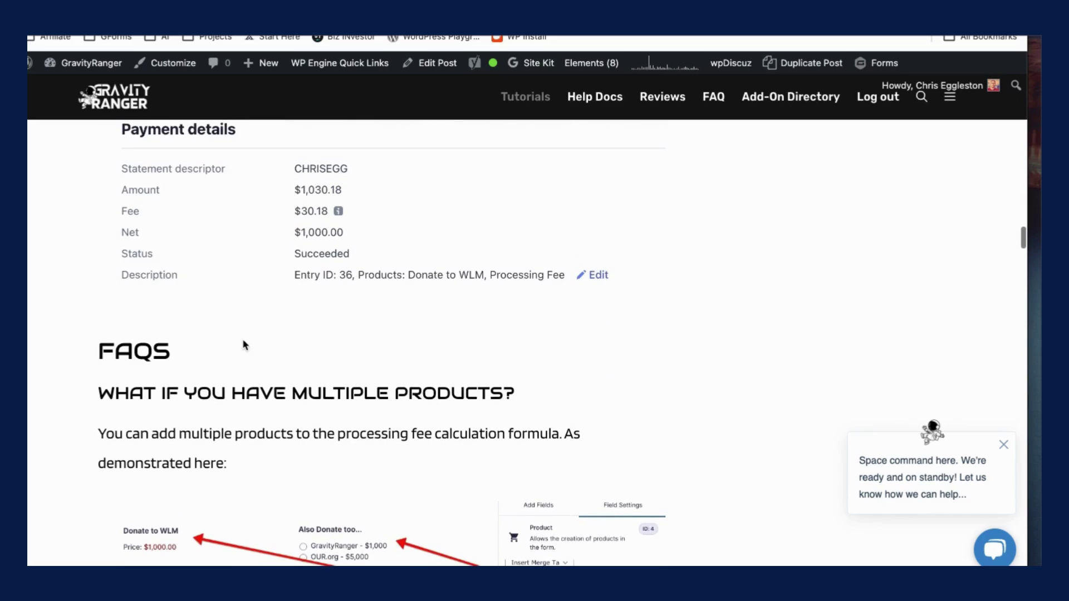
{"action": "scroll", "coordinate": [222, 261], "scroll_direction": "up", "scroll_amount": 1}
{"action": "scroll", "coordinate": [222, 259], "scroll_direction": "down", "scroll_amount": 5}
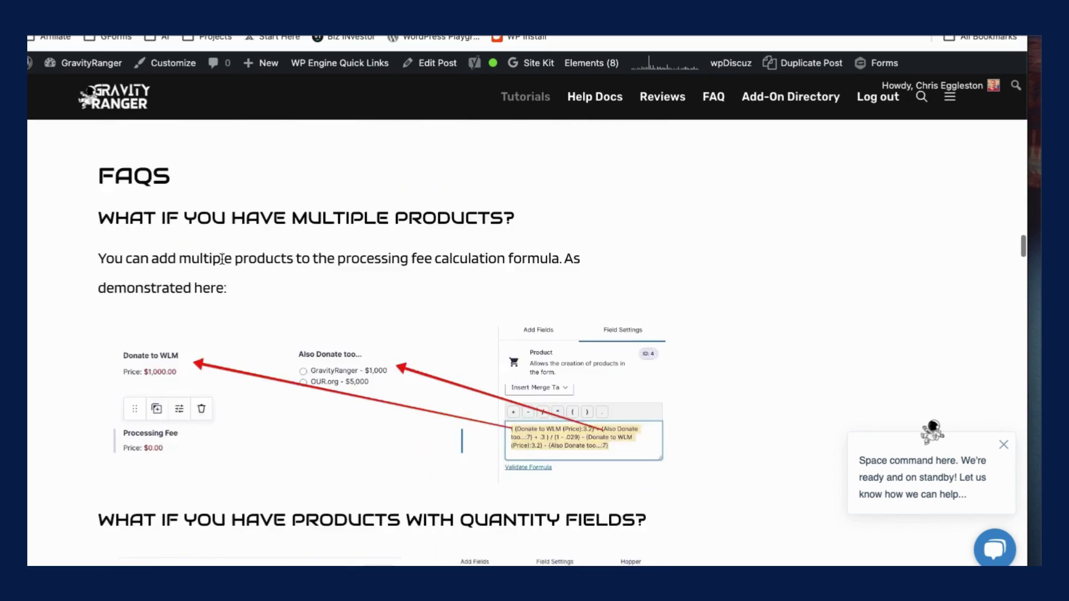
{"action": "scroll", "coordinate": [222, 259], "scroll_direction": "down", "scroll_amount": 3}
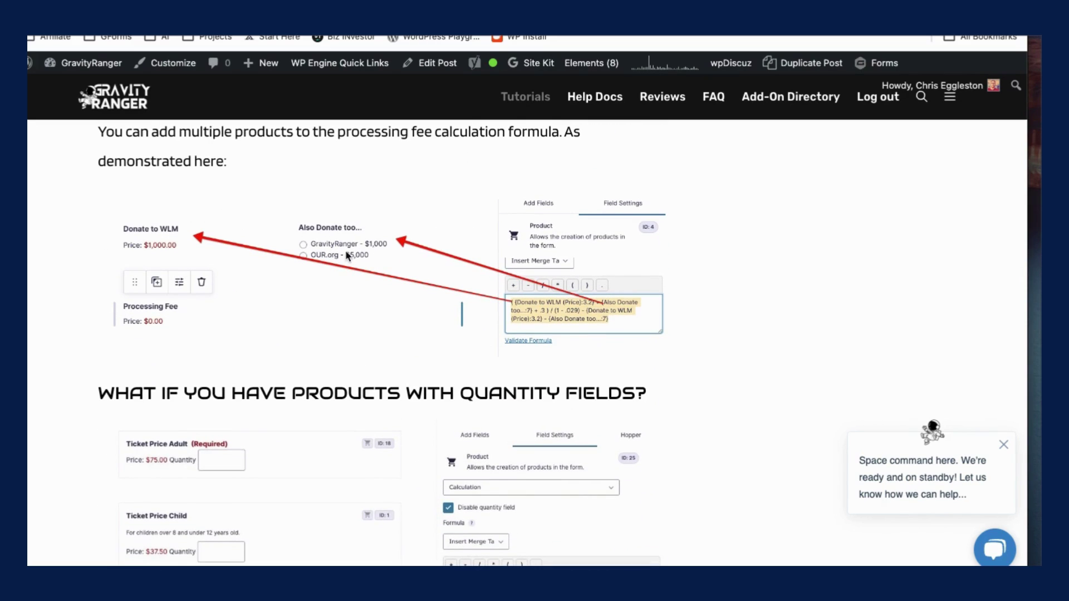
{"action": "scroll", "coordinate": [521, 292], "scroll_direction": "down", "scroll_amount": 12}
{"action": "scroll", "coordinate": [520, 292], "scroll_direction": "up", "scroll_amount": 1}
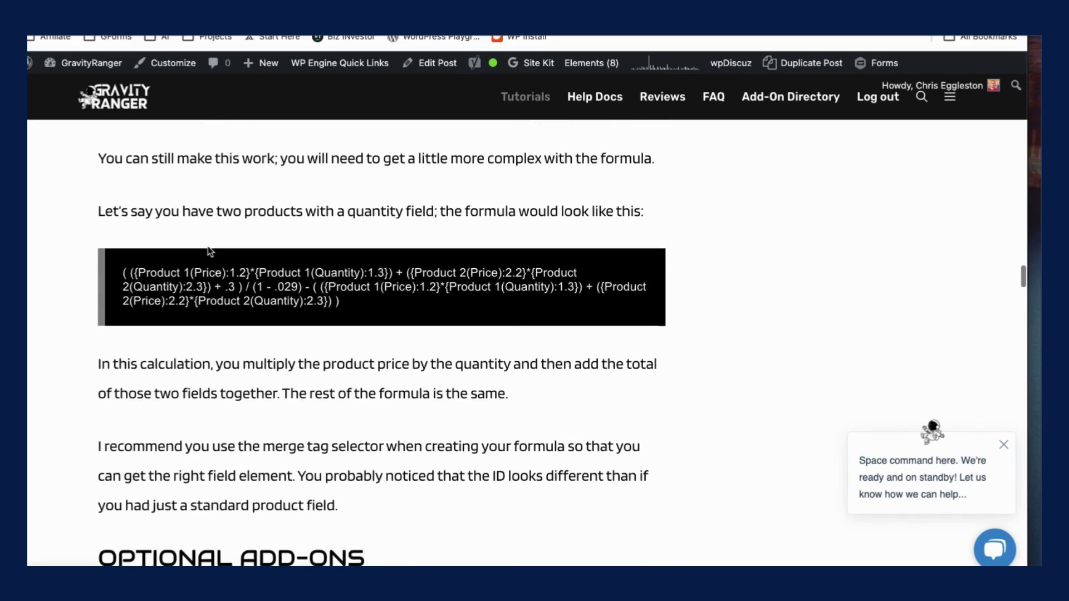
{"action": "scroll", "coordinate": [212, 241], "scroll_direction": "up", "scroll_amount": 10}
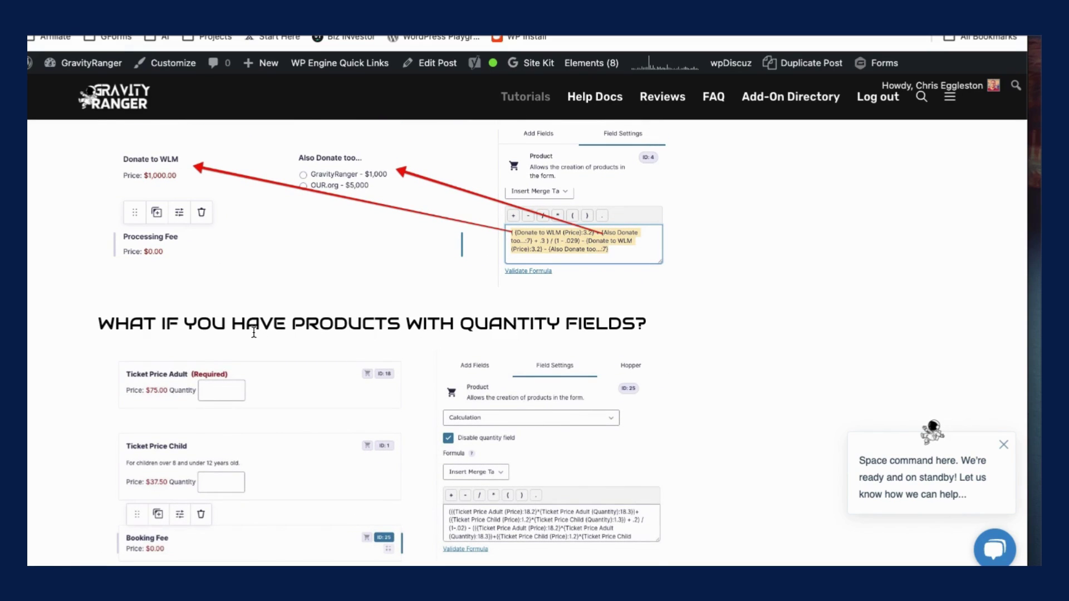
{"action": "scroll", "coordinate": [330, 353], "scroll_direction": "down", "scroll_amount": 9}
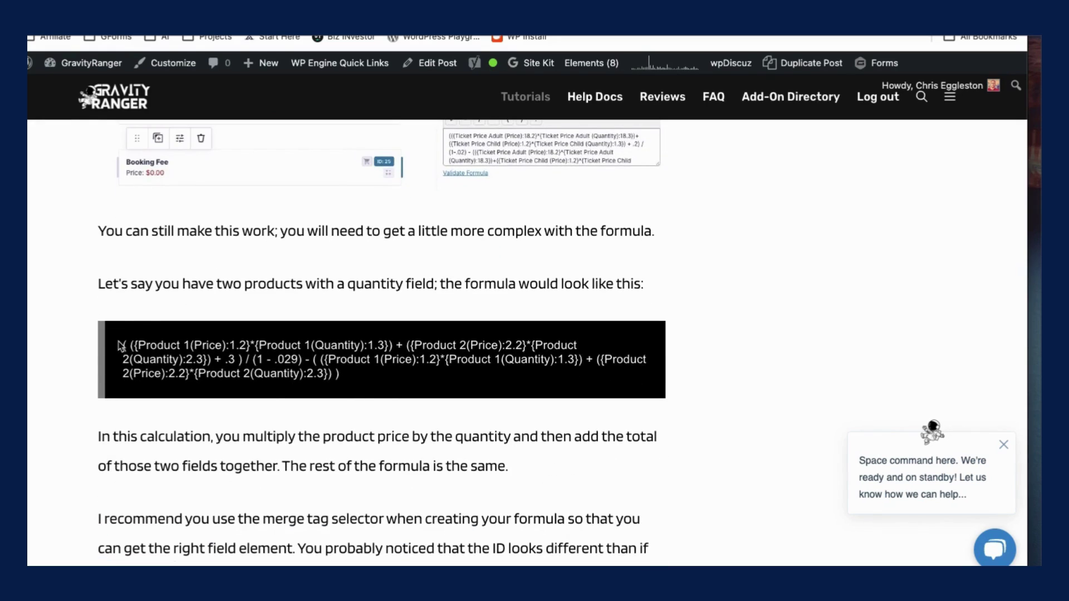
Highlight the two-product quantity fee formula, deselect it, and keep reviewing the article
{"action": "left_click_drag", "start_coordinate": [123, 345], "coordinate": [384, 387]}
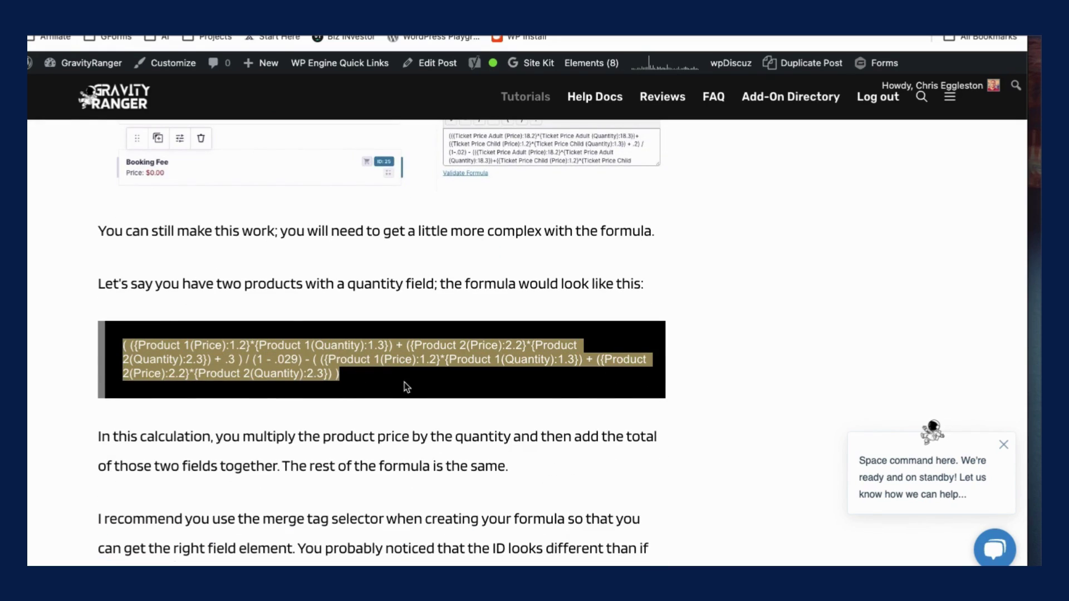
{"action": "scroll", "coordinate": [404, 382], "scroll_direction": "down", "scroll_amount": 1}
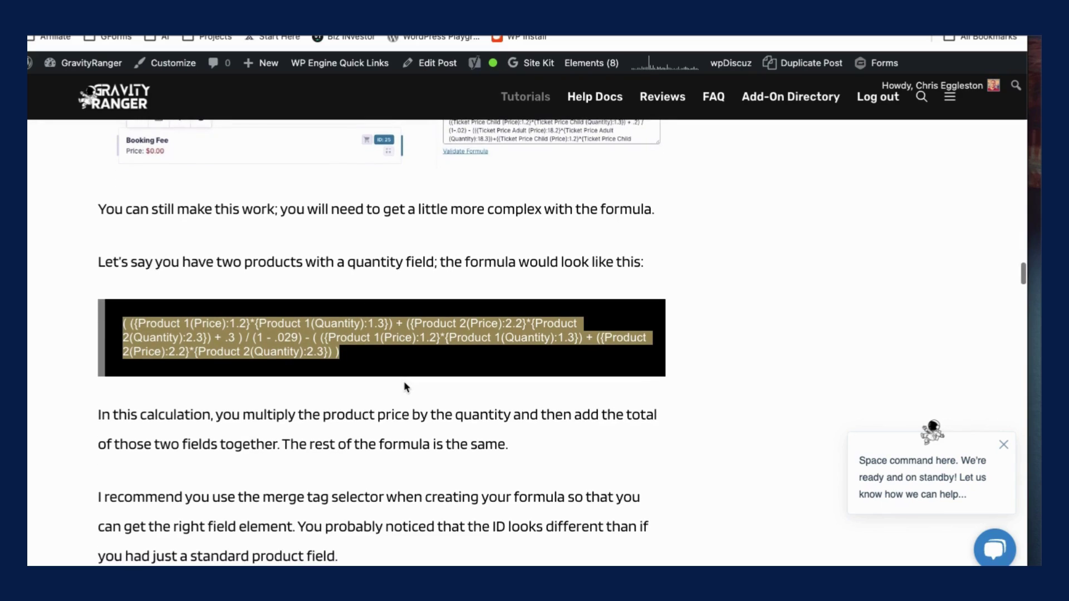
{"action": "left_click", "coordinate": [350, 350]}
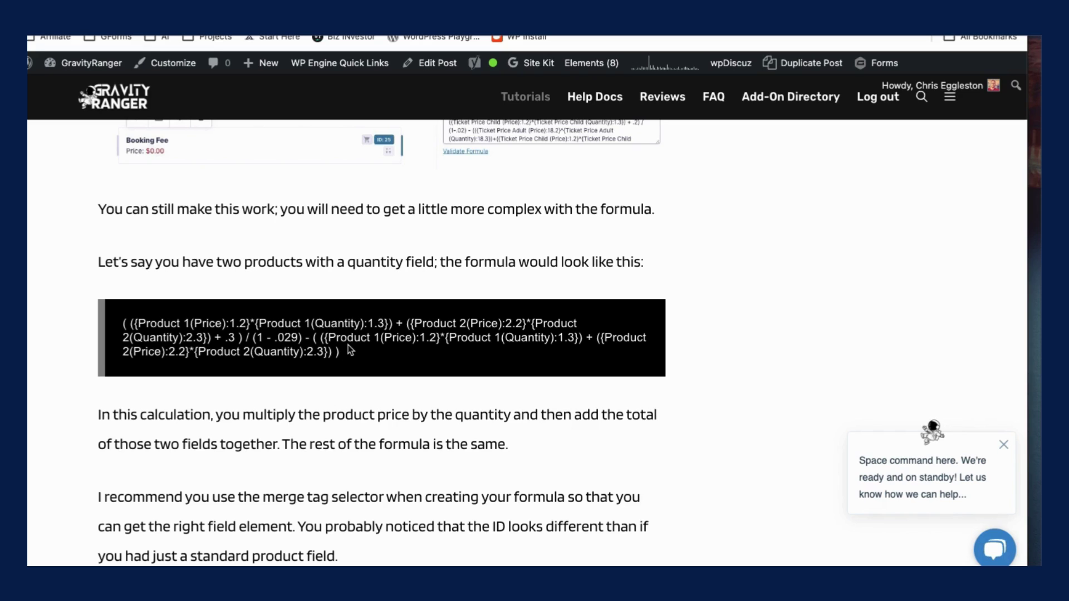
{"action": "scroll", "coordinate": [349, 348], "scroll_direction": "down", "scroll_amount": 5}
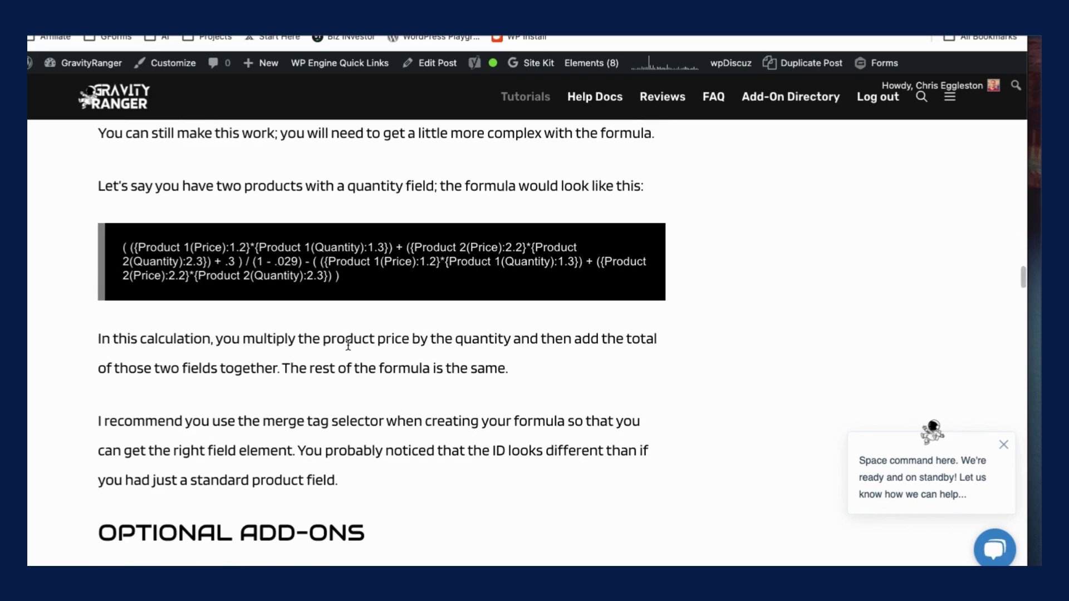
{"action": "scroll", "coordinate": [348, 344], "scroll_direction": "down", "scroll_amount": 3}
{"action": "scroll", "coordinate": [347, 349], "scroll_direction": "up", "scroll_amount": 7}
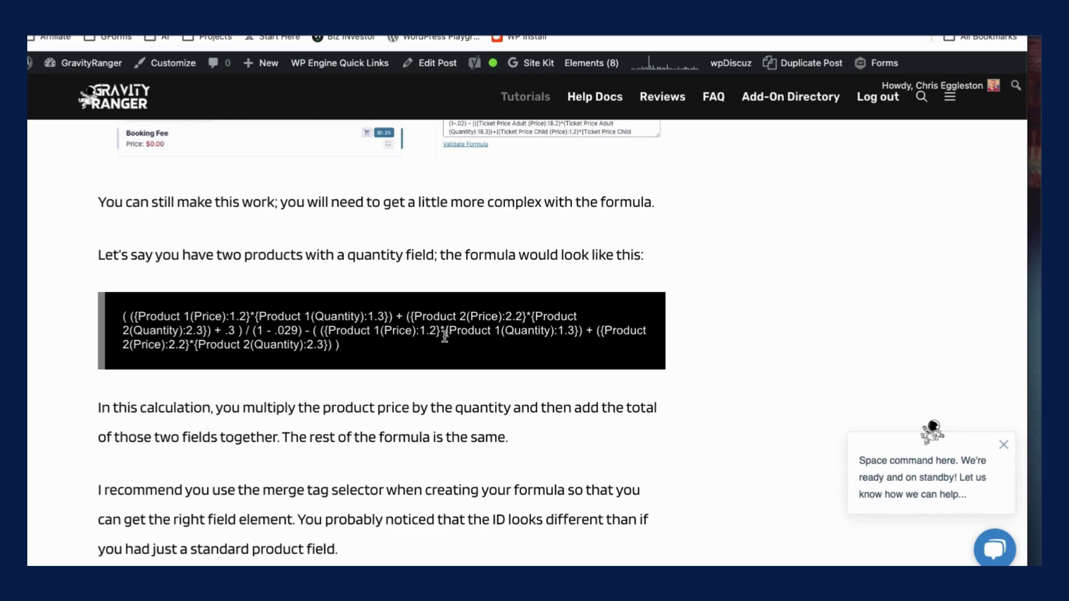
{"action": "scroll", "coordinate": [444, 336], "scroll_direction": "up", "scroll_amount": 15}
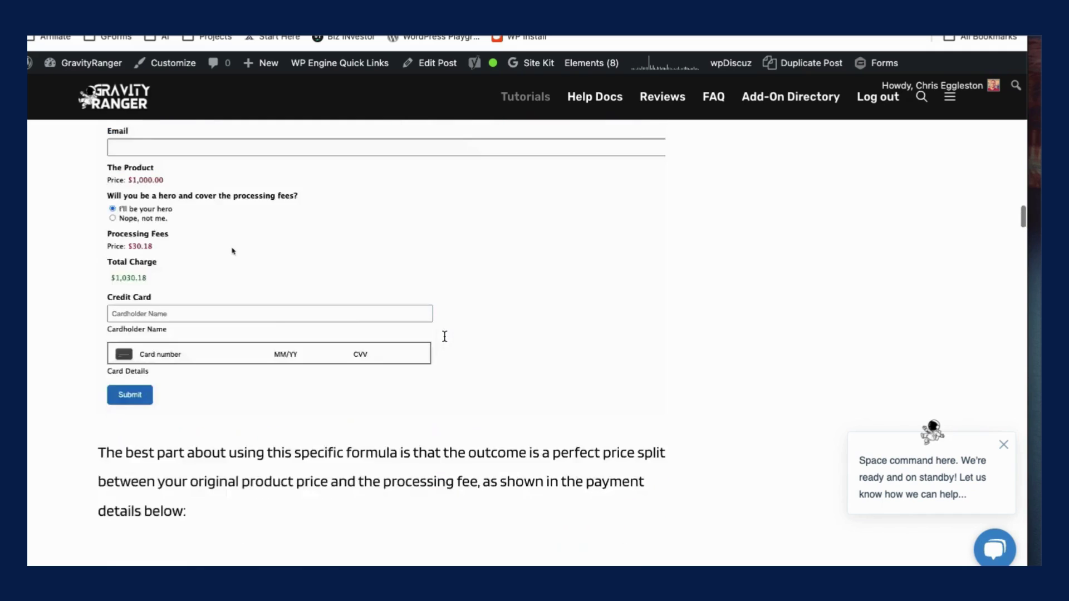
{"action": "scroll", "coordinate": [444, 338], "scroll_direction": "up", "scroll_amount": 10}
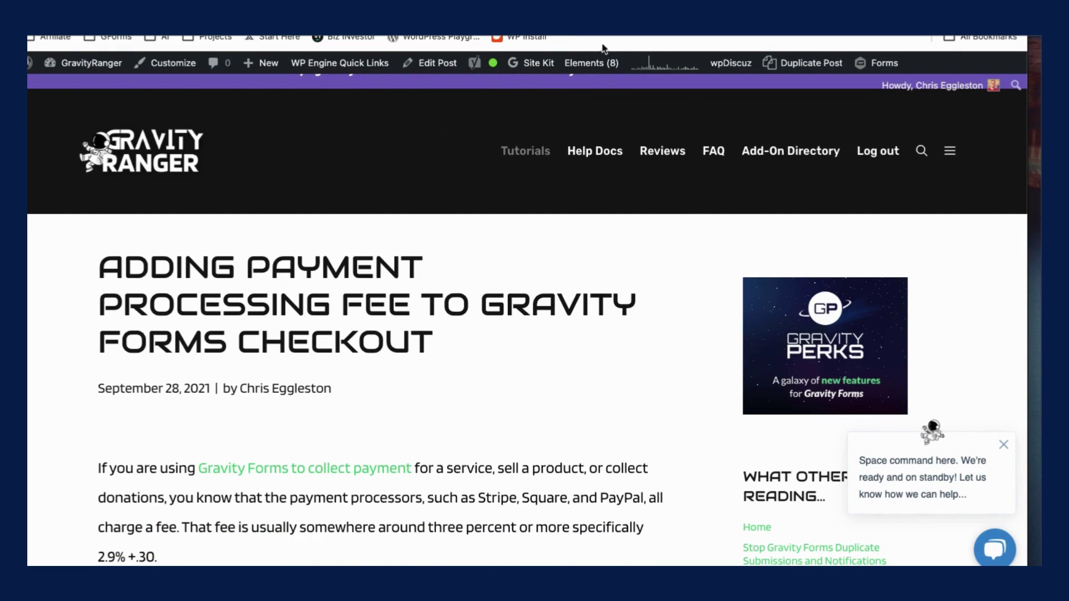
{"action": "scroll", "coordinate": [916, 167], "scroll_direction": "down", "scroll_amount": 2}
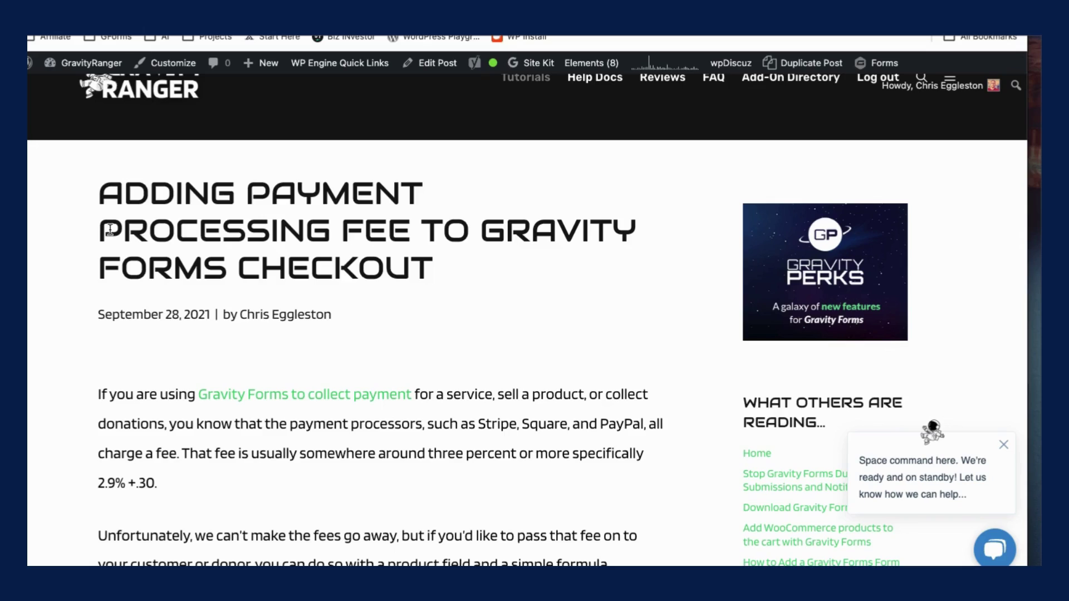
{"action": "scroll", "coordinate": [110, 247], "scroll_direction": "up", "scroll_amount": 1}
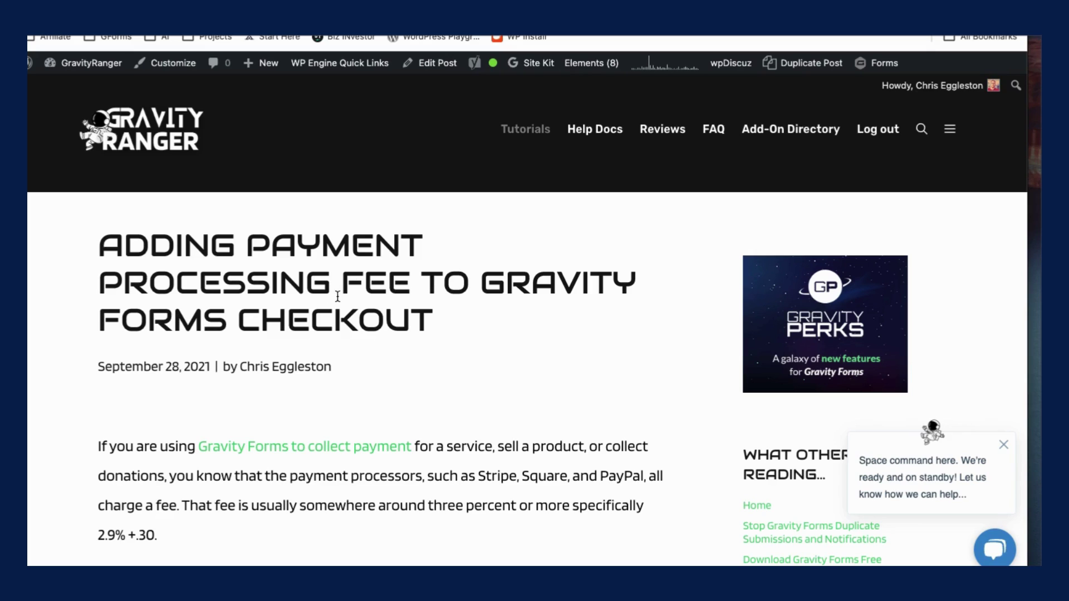
{"action": "scroll", "coordinate": [334, 300], "scroll_direction": "down", "scroll_amount": 1}
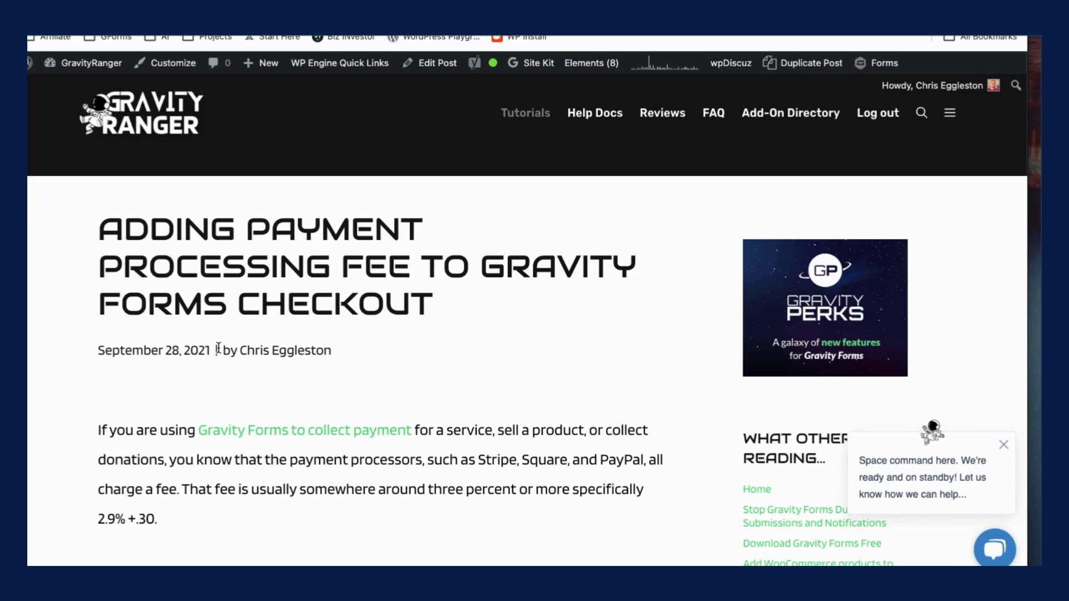
{"action": "scroll", "coordinate": [167, 351], "scroll_direction": "down", "scroll_amount": 20}
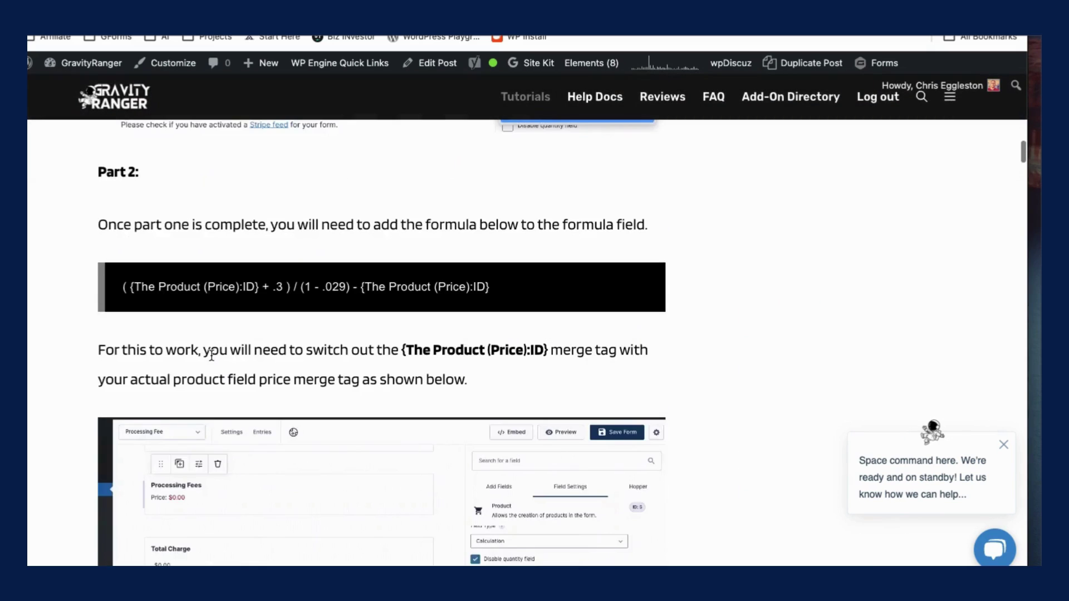
{"action": "scroll", "coordinate": [82, 354], "scroll_direction": "up", "scroll_amount": 20}
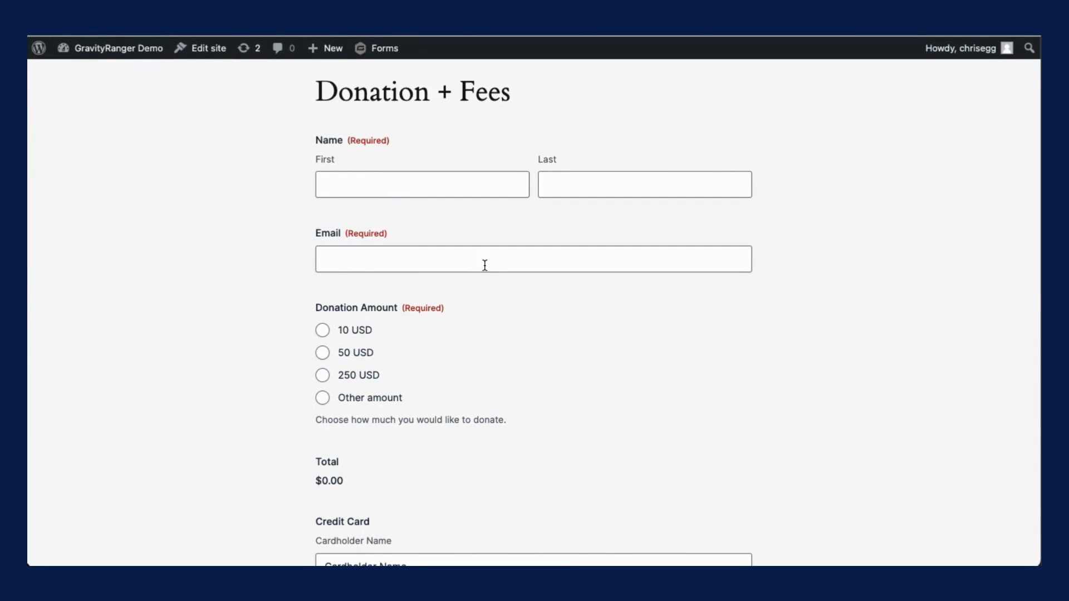
Select the 50 USD and then the 250 USD donation to watch the fee change
{"action": "scroll", "coordinate": [513, 272], "scroll_direction": "down", "scroll_amount": 1}
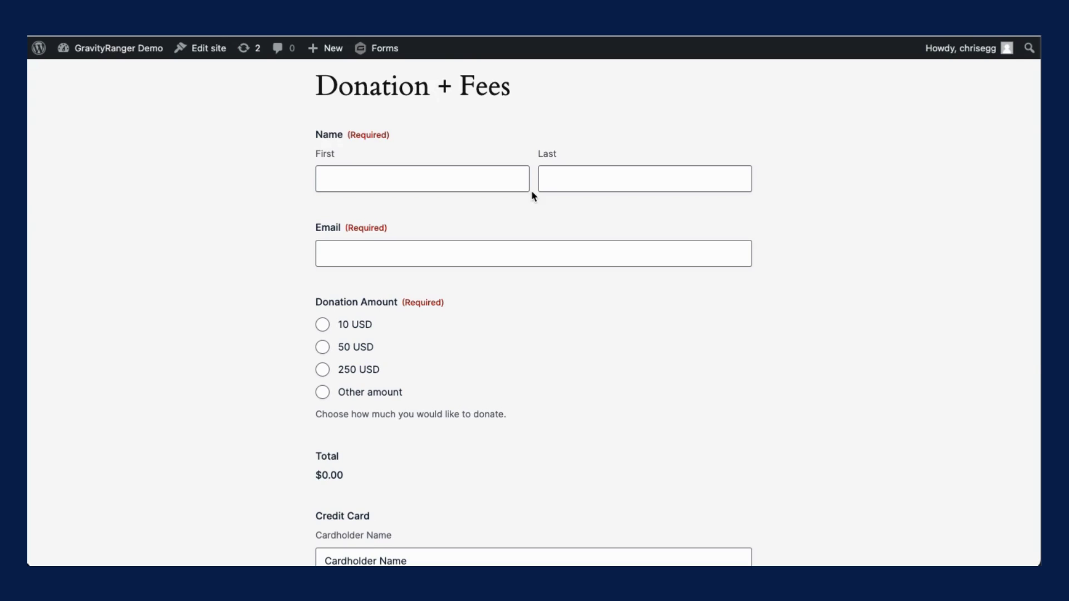
{"action": "scroll", "coordinate": [531, 189], "scroll_direction": "down", "scroll_amount": 2}
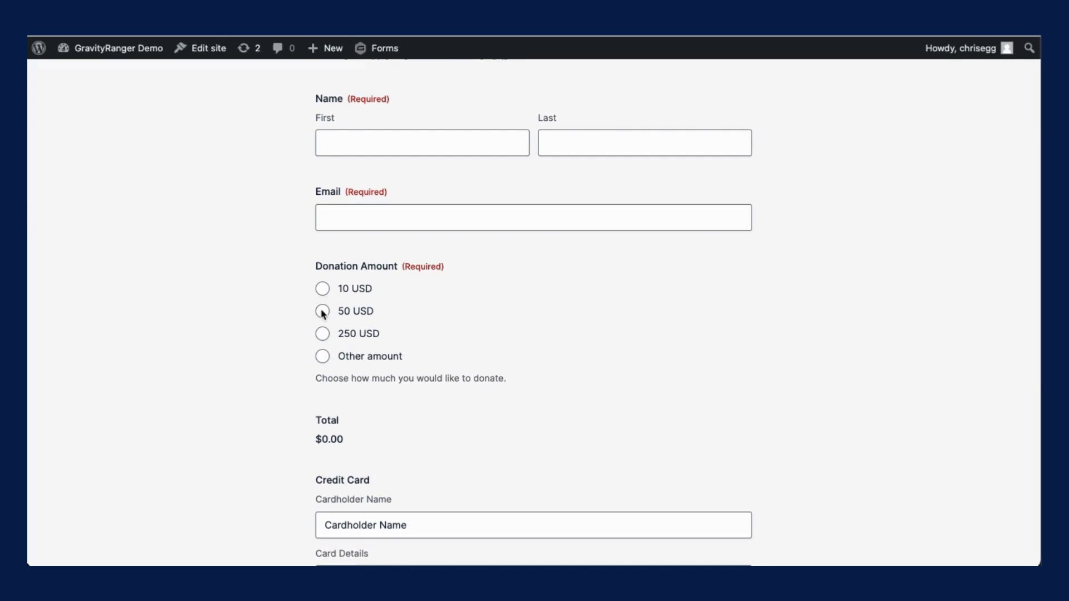
{"action": "left_click", "coordinate": [323, 310]}
{"action": "scroll", "coordinate": [487, 336], "scroll_direction": "down", "scroll_amount": 4}
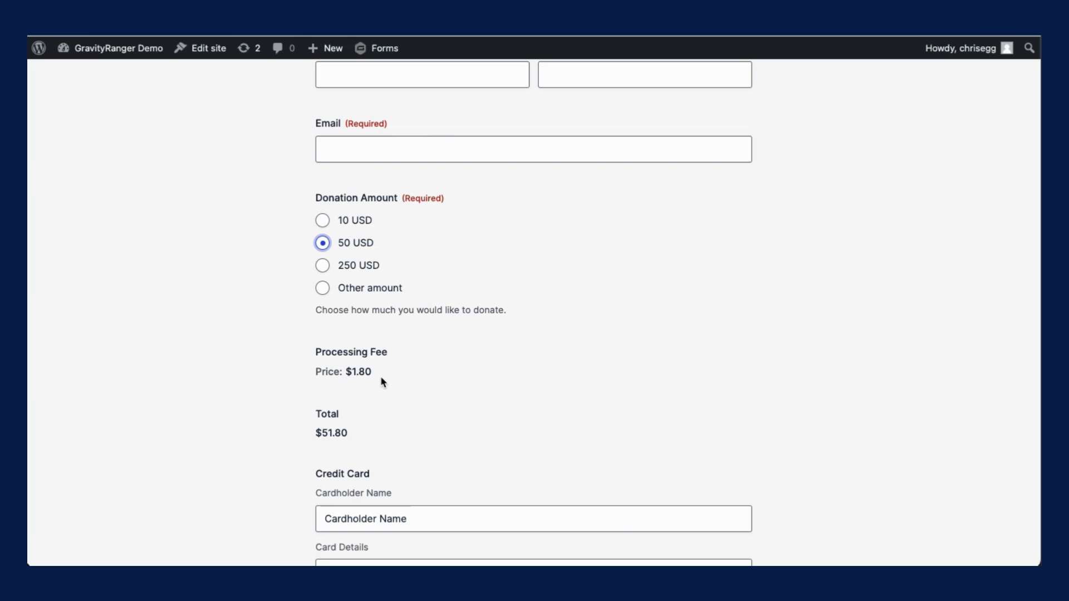
{"action": "scroll", "coordinate": [382, 381], "scroll_direction": "down", "scroll_amount": 1}
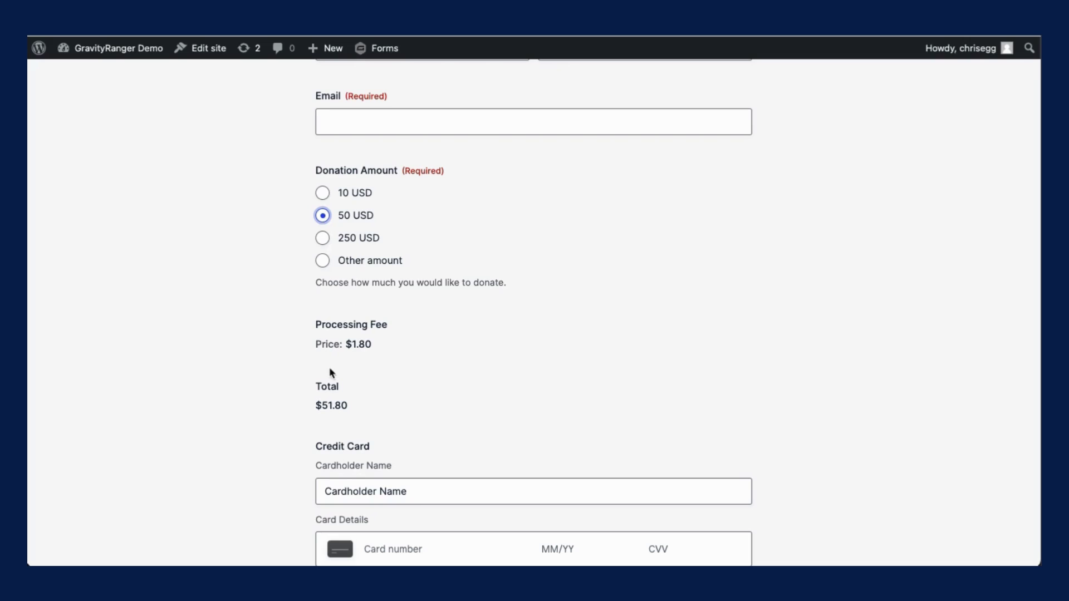
{"action": "left_click", "coordinate": [325, 240]}
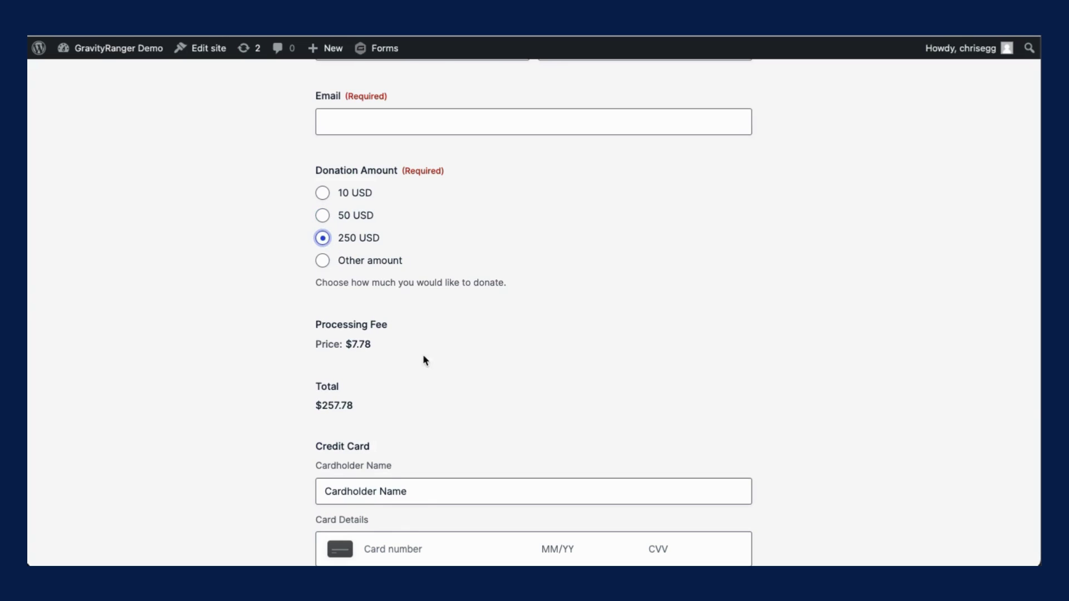
{"action": "scroll", "coordinate": [423, 359], "scroll_direction": "down", "scroll_amount": 1}
Choose Other amount and enter a custom donation of 100
{"action": "left_click", "coordinate": [325, 246]}
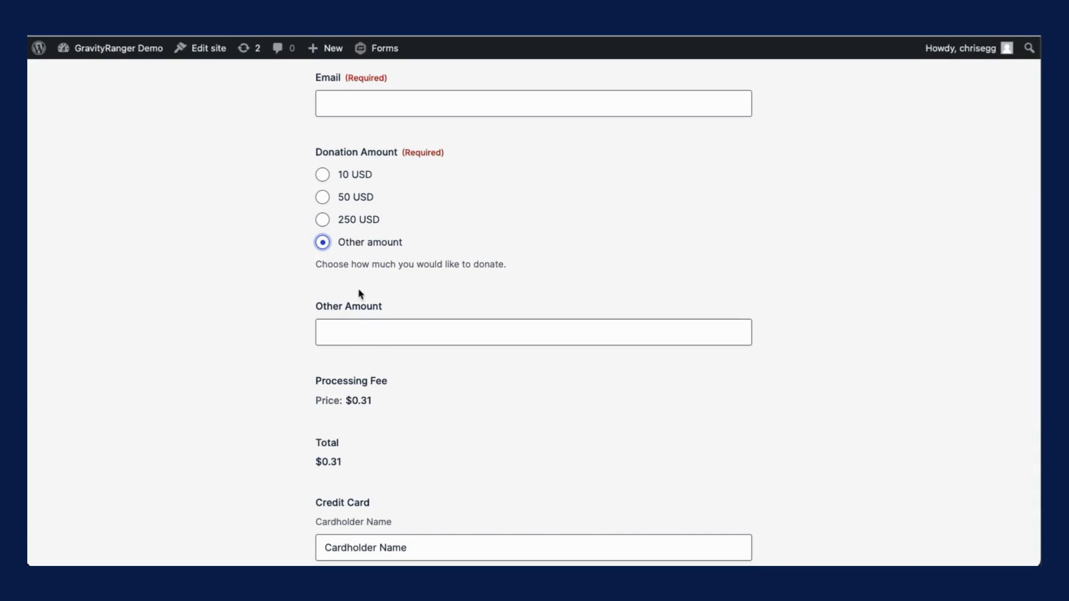
{"action": "left_click", "coordinate": [389, 340]}
{"action": "type", "text": "100"}
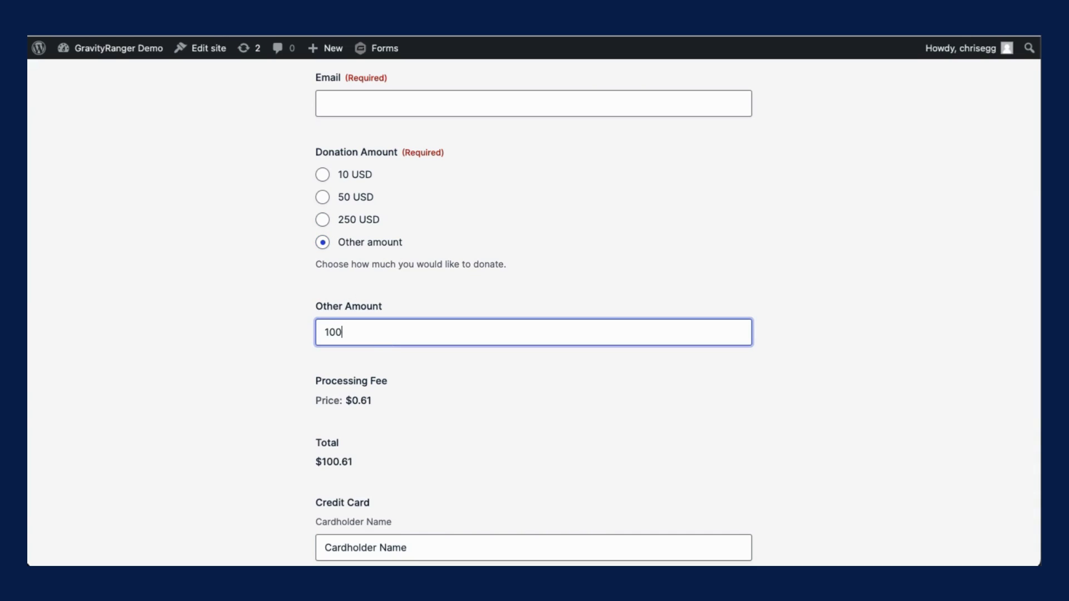
{"action": "scroll", "coordinate": [518, 439], "scroll_direction": "down", "scroll_amount": 1}
{"action": "scroll", "coordinate": [351, 317], "scroll_direction": "down", "scroll_amount": 3}
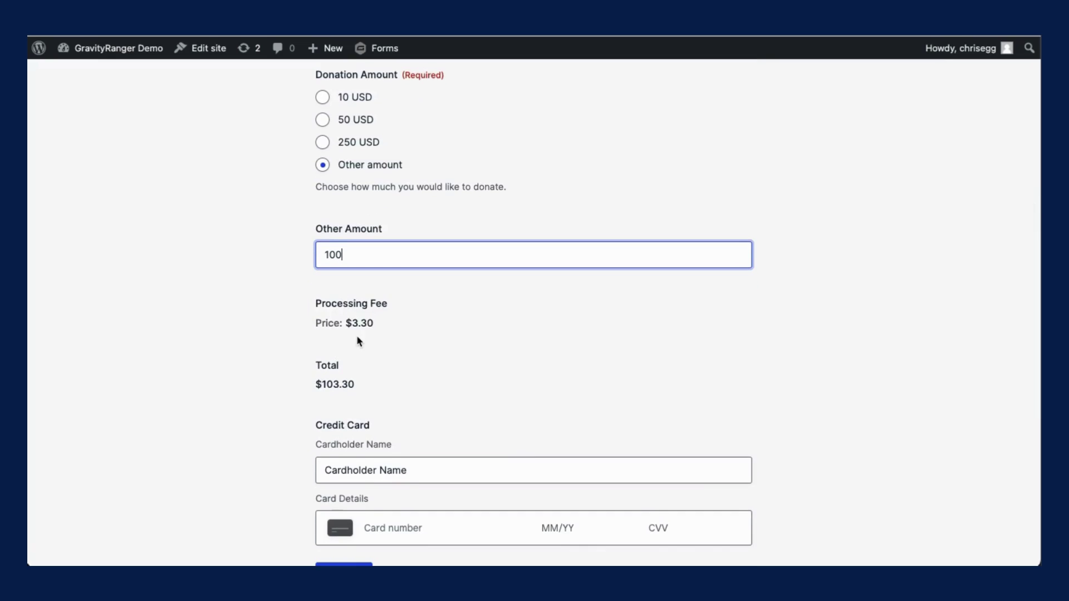
{"action": "scroll", "coordinate": [358, 342], "scroll_direction": "down", "scroll_amount": 2}
{"action": "scroll", "coordinate": [420, 363], "scroll_direction": "up", "scroll_amount": 2}
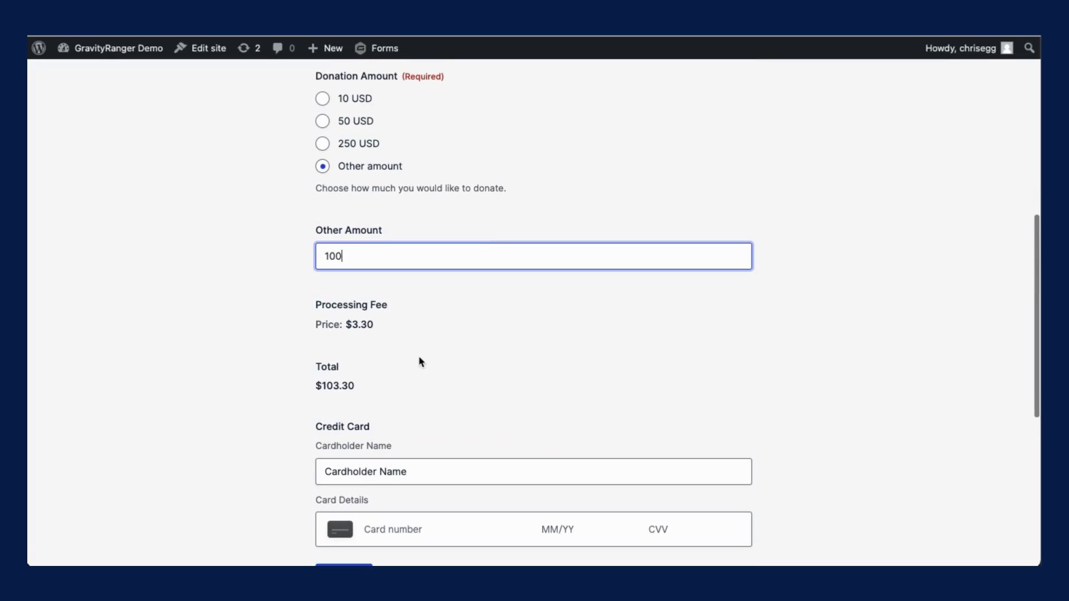
Highlight the entered 100 amount and the resulting $103.30 total
{"action": "left_click_drag", "start_coordinate": [341, 257], "coordinate": [322, 256]}
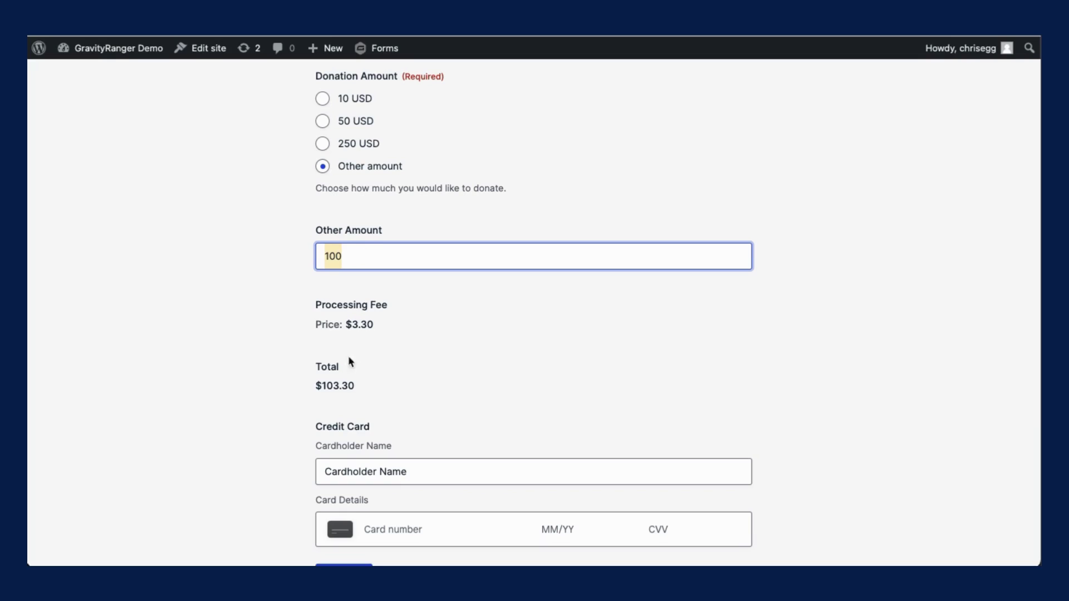
{"action": "left_click_drag", "start_coordinate": [315, 384], "coordinate": [360, 393]}
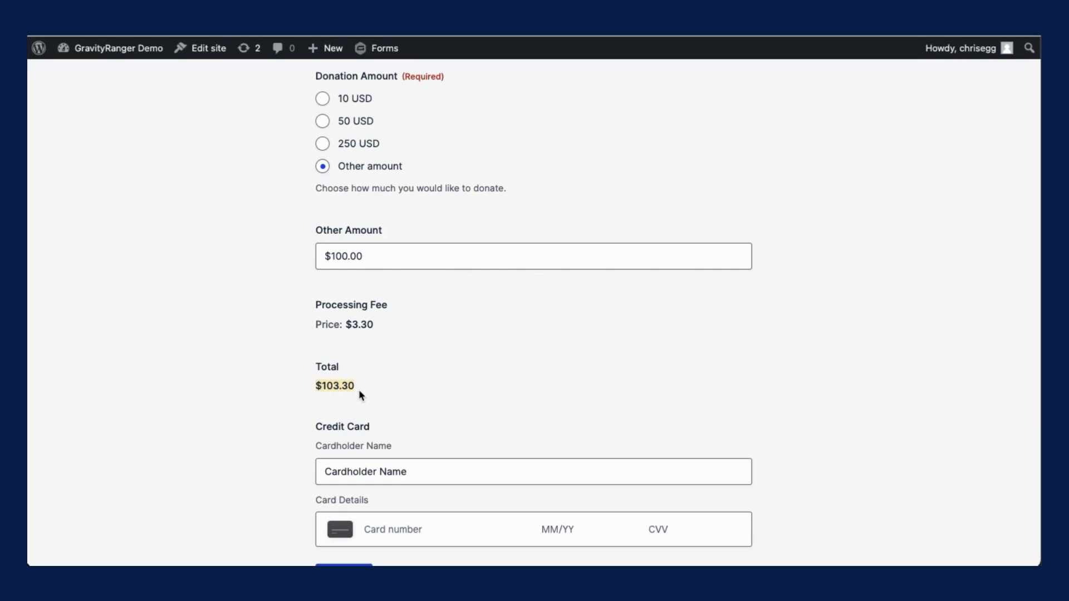
{"action": "left_click", "coordinate": [358, 390]}
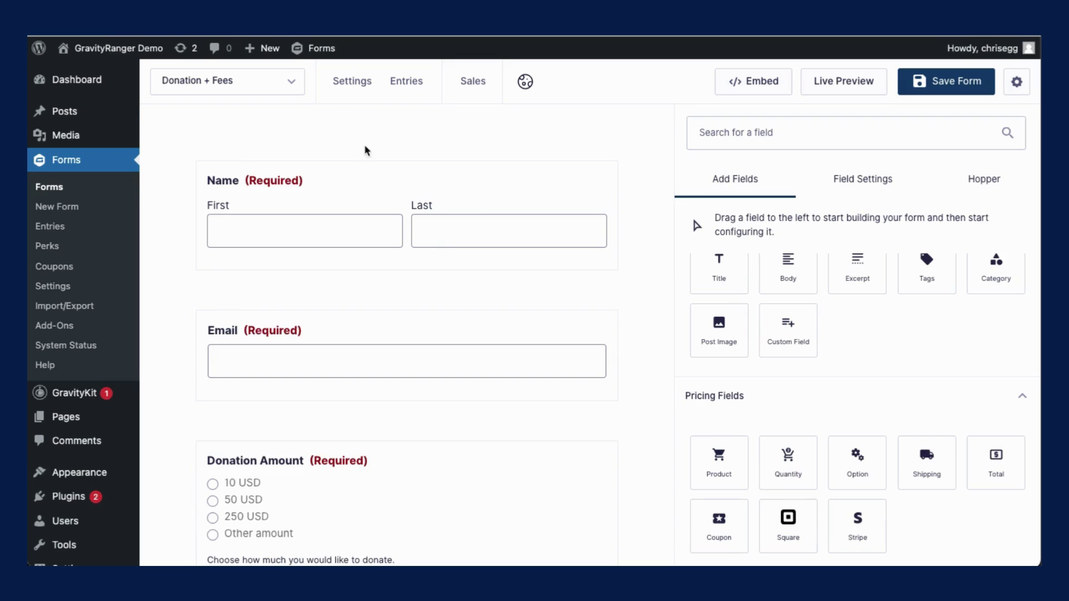
Select the Processing Fee field and scroll through its Field Settings to find the formula
{"action": "scroll", "coordinate": [453, 259], "scroll_direction": "down", "scroll_amount": 2}
{"action": "scroll", "coordinate": [453, 260], "scroll_direction": "down", "scroll_amount": 7}
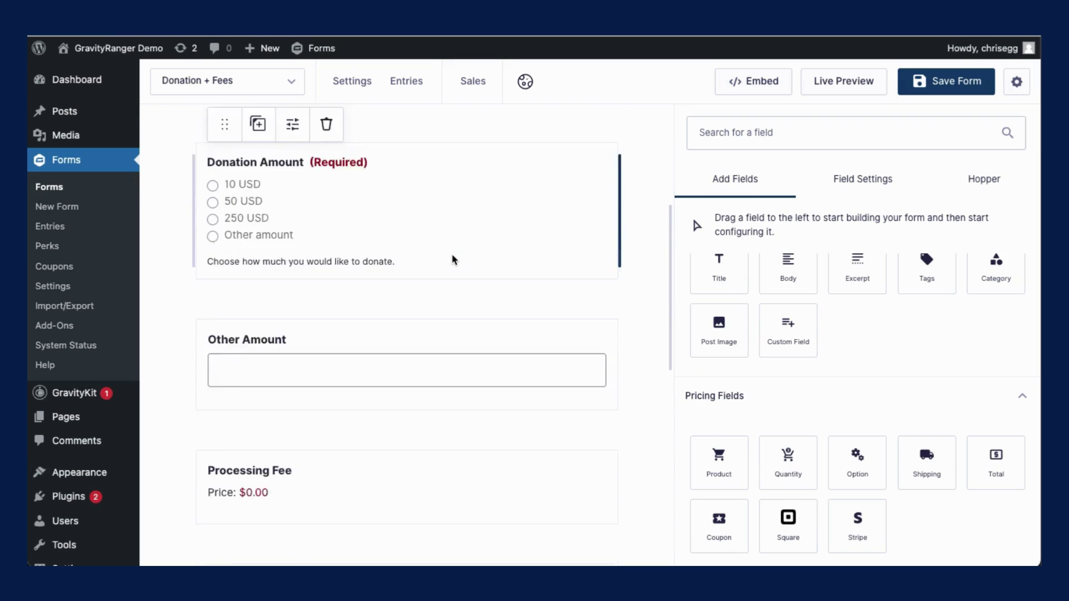
{"action": "left_click", "coordinate": [494, 286]}
{"action": "scroll", "coordinate": [685, 425], "scroll_direction": "down", "scroll_amount": 3}
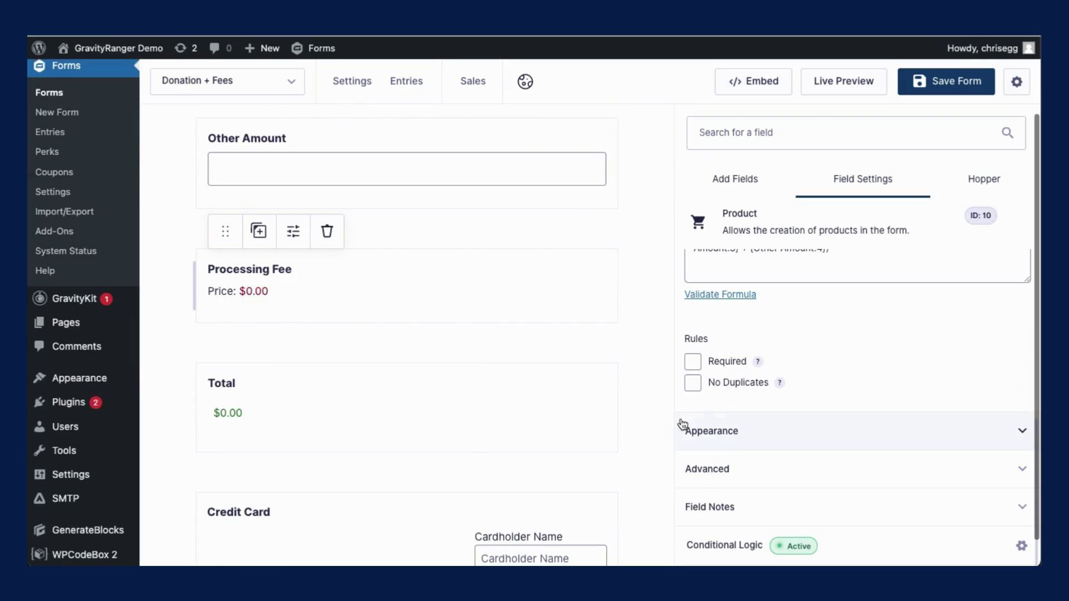
{"action": "scroll", "coordinate": [768, 327], "scroll_direction": "up", "scroll_amount": 2}
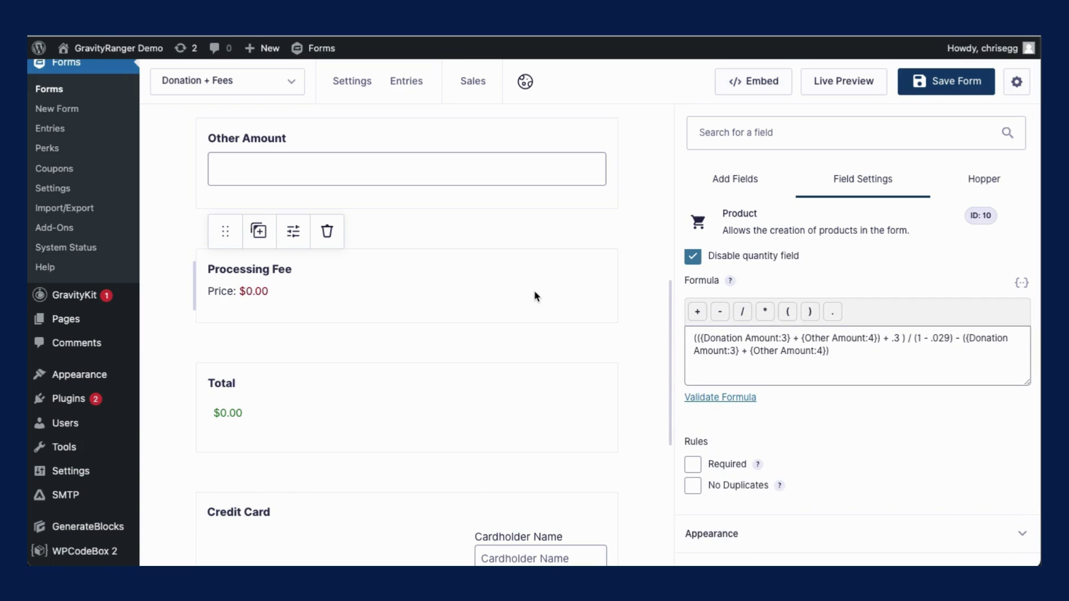
{"action": "scroll", "coordinate": [534, 294], "scroll_direction": "up", "scroll_amount": 5}
{"action": "scroll", "coordinate": [741, 326], "scroll_direction": "up", "scroll_amount": 1}
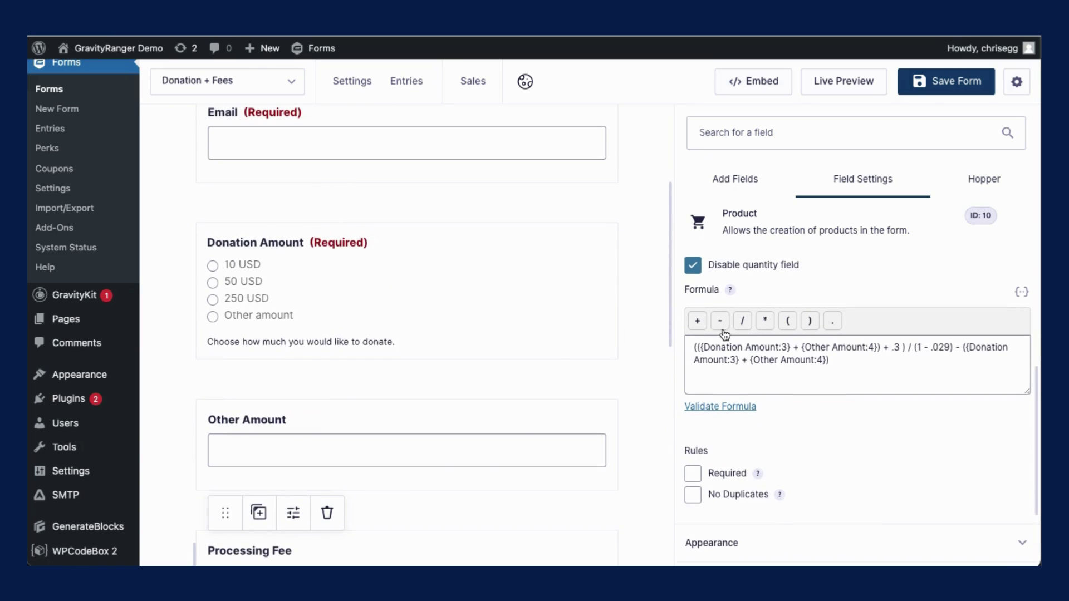
{"action": "scroll", "coordinate": [553, 359], "scroll_direction": "up", "scroll_amount": 1}
{"action": "scroll", "coordinate": [476, 413], "scroll_direction": "up", "scroll_amount": 4}
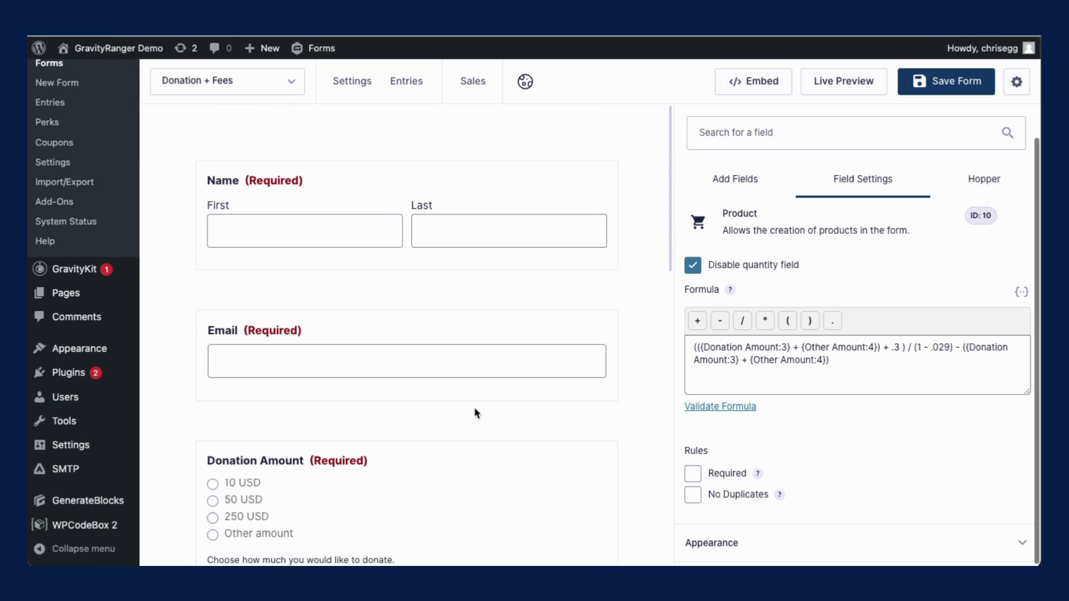
{"action": "left_click", "coordinate": [579, 295]}
{"action": "scroll", "coordinate": [423, 378], "scroll_direction": "down", "scroll_amount": 1}
{"action": "scroll", "coordinate": [423, 378], "scroll_direction": "down", "scroll_amount": 2}
{"action": "left_click", "coordinate": [492, 345]}
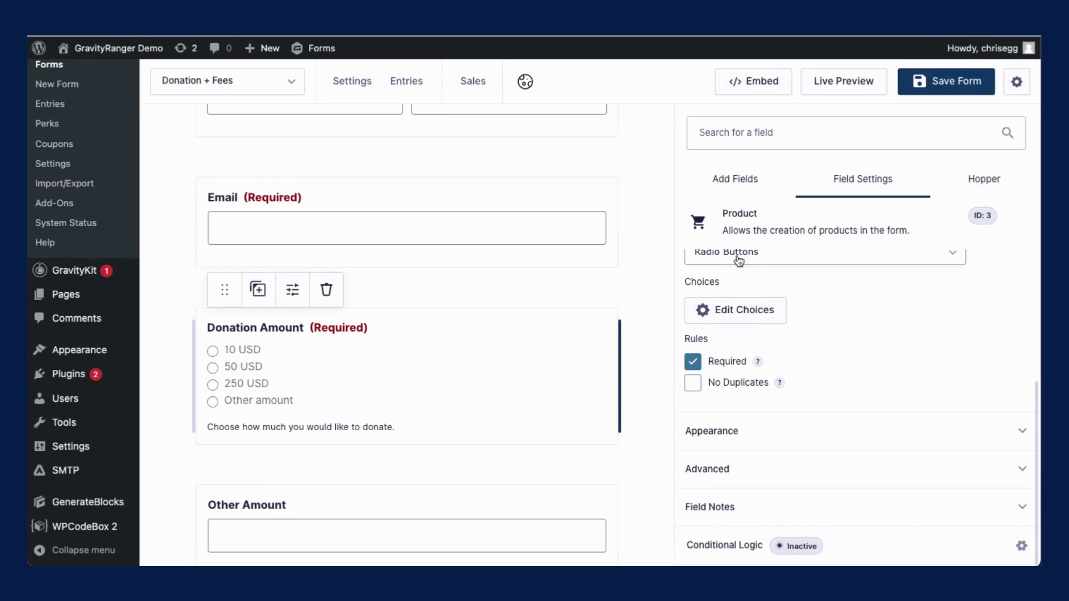
{"action": "left_click", "coordinate": [763, 310]}
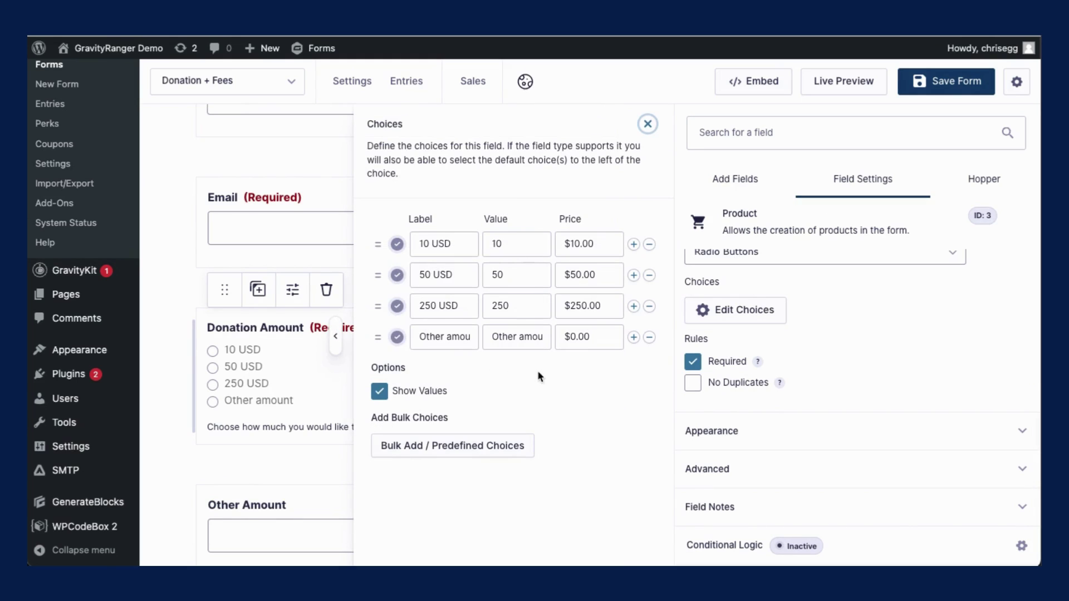
{"action": "left_click", "coordinate": [282, 461]}
{"action": "scroll", "coordinate": [334, 486], "scroll_direction": "down", "scroll_amount": 1}
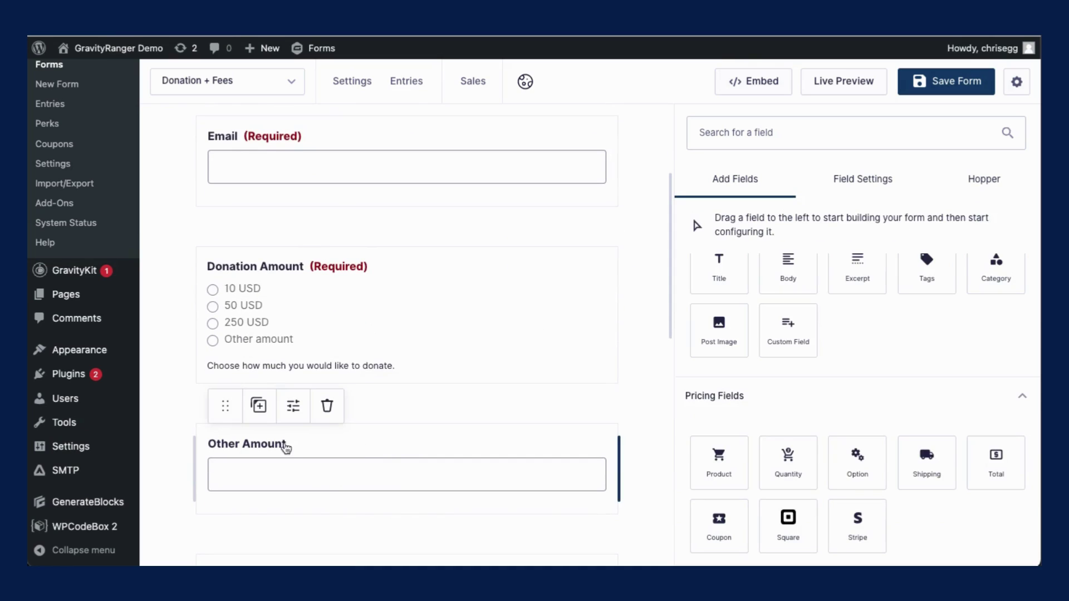
{"action": "left_click", "coordinate": [488, 342]}
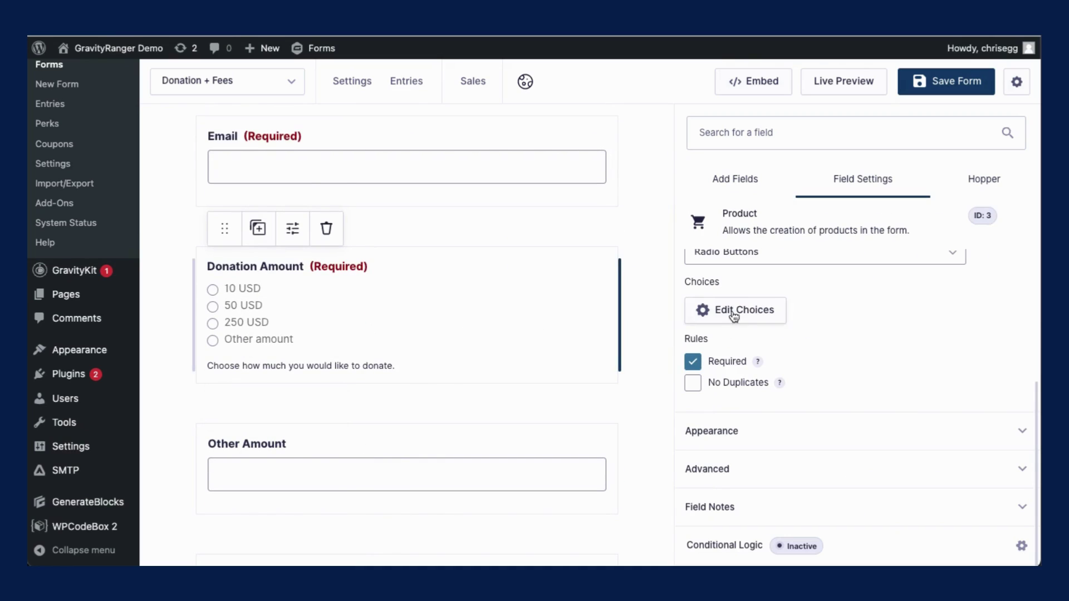
{"action": "left_click", "coordinate": [705, 310]}
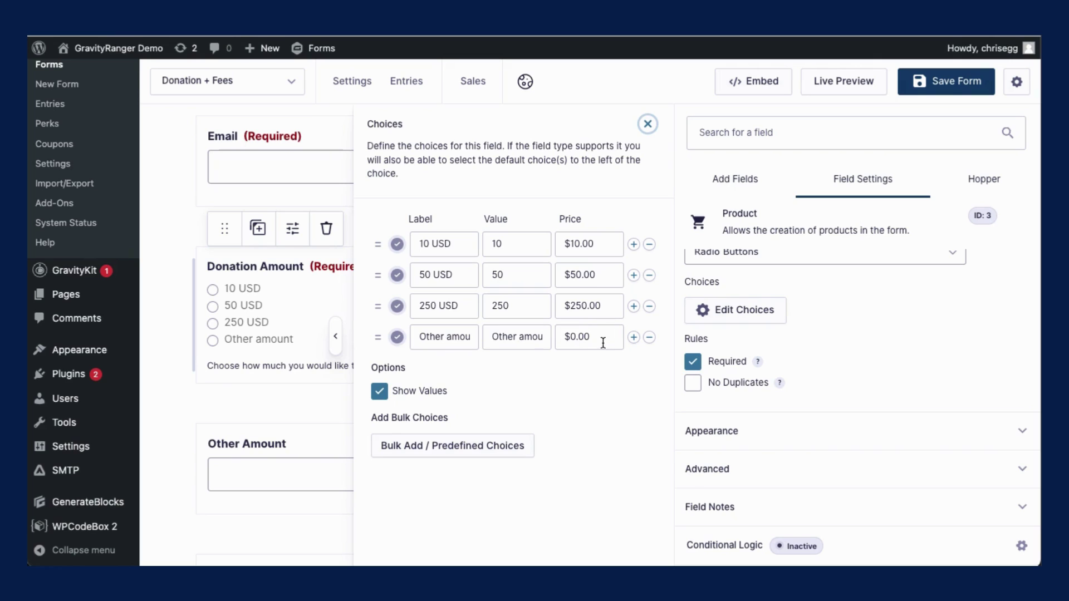
{"action": "left_click", "coordinate": [326, 437]}
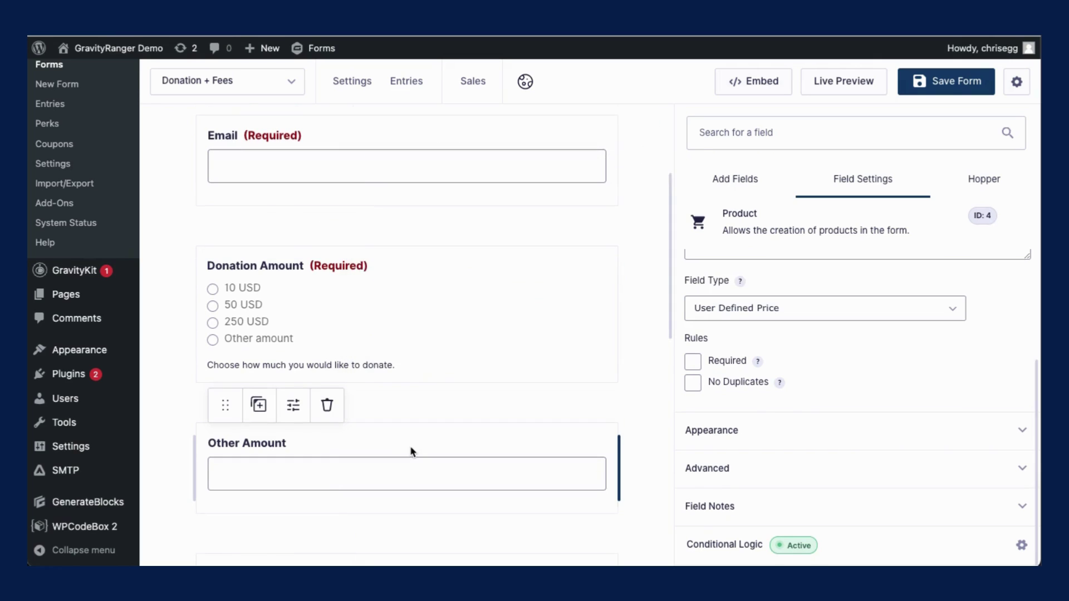
{"action": "scroll", "coordinate": [410, 445], "scroll_direction": "down", "scroll_amount": 1}
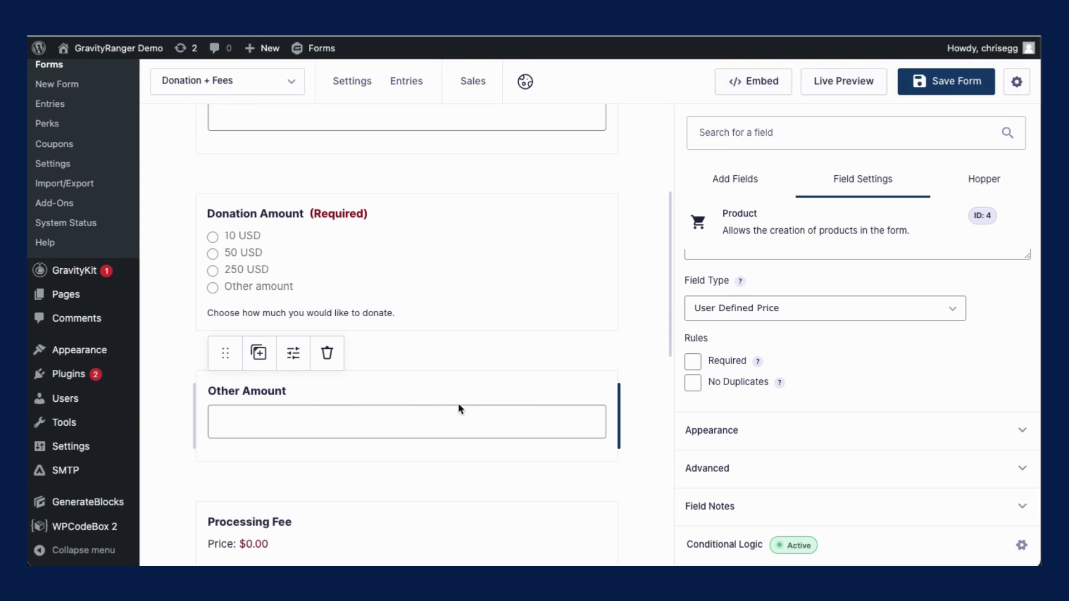
{"action": "scroll", "coordinate": [696, 401], "scroll_direction": "up", "scroll_amount": 1}
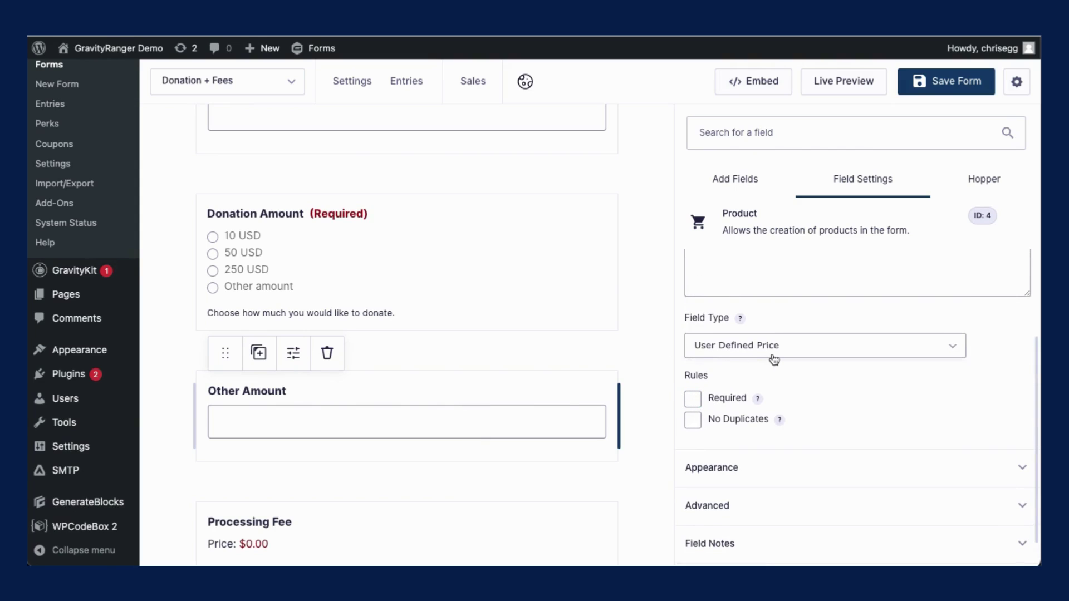
{"action": "scroll", "coordinate": [770, 358], "scroll_direction": "up", "scroll_amount": 1}
{"action": "scroll", "coordinate": [724, 389], "scroll_direction": "down", "scroll_amount": 2}
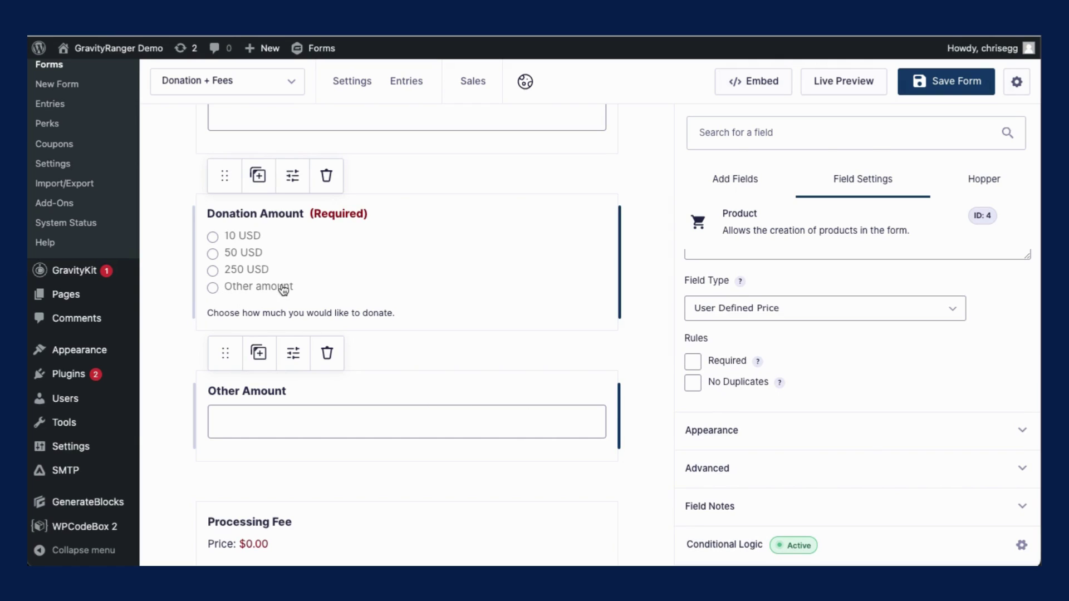
{"action": "scroll", "coordinate": [413, 403], "scroll_direction": "down", "scroll_amount": 2}
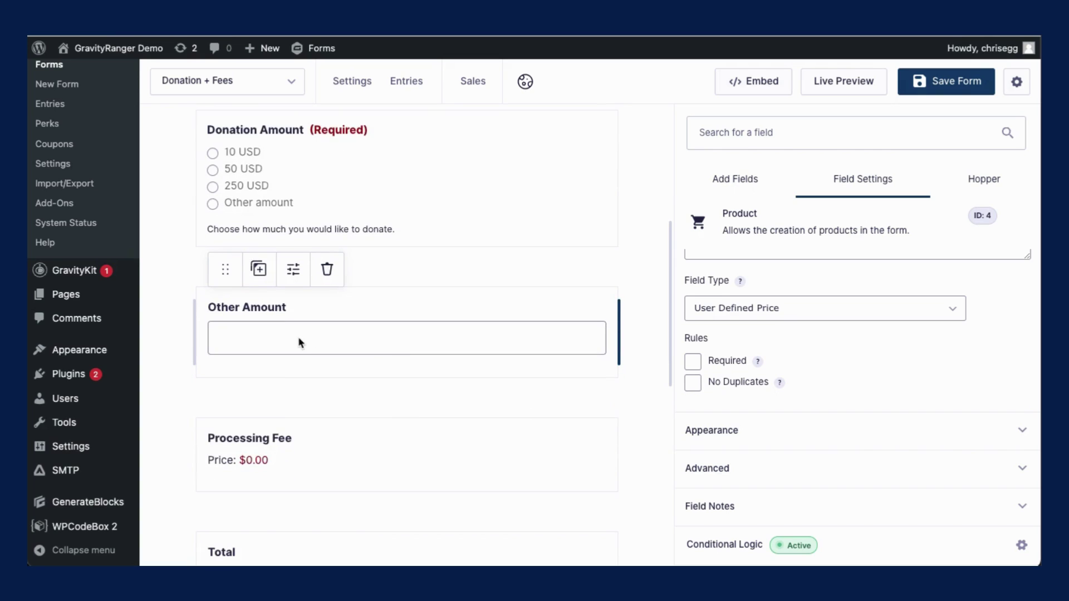
{"action": "scroll", "coordinate": [421, 351], "scroll_direction": "down", "scroll_amount": 2}
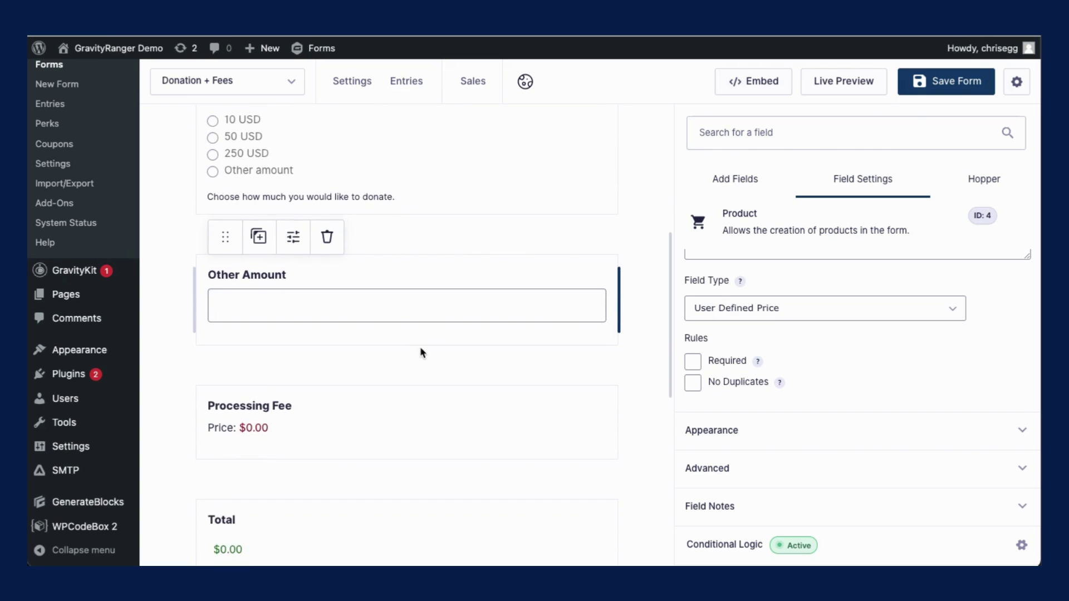
{"action": "left_click", "coordinate": [397, 378]}
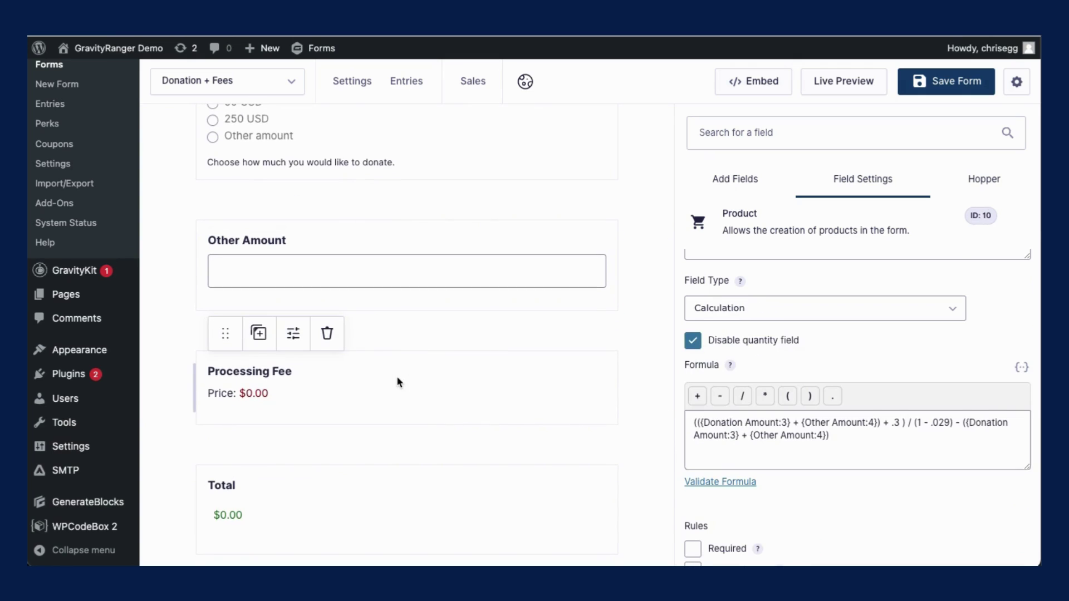
{"action": "scroll", "coordinate": [435, 383], "scroll_direction": "down", "scroll_amount": 1}
{"action": "scroll", "coordinate": [920, 346], "scroll_direction": "up", "scroll_amount": 3}
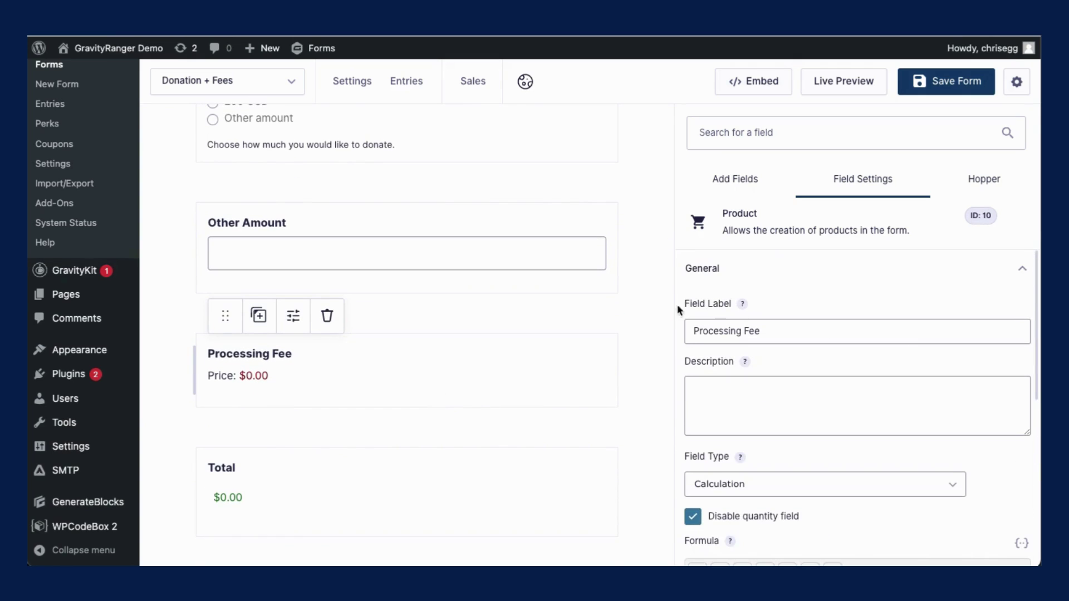
{"action": "scroll", "coordinate": [781, 357], "scroll_direction": "down", "scroll_amount": 1}
{"action": "scroll", "coordinate": [781, 357], "scroll_direction": "down", "scroll_amount": 1}
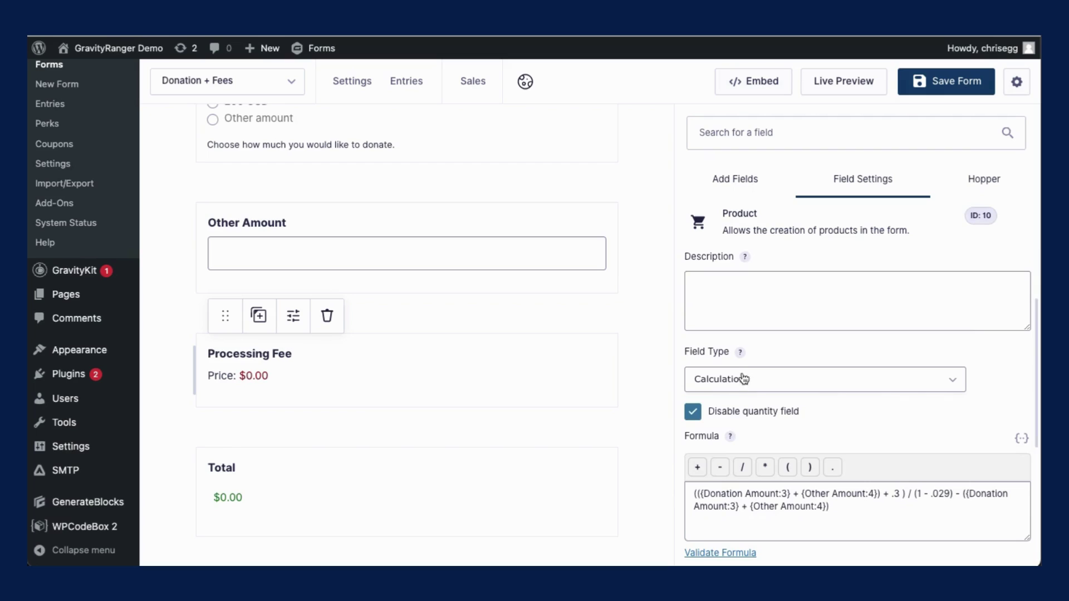
{"action": "scroll", "coordinate": [731, 367], "scroll_direction": "down", "scroll_amount": 2}
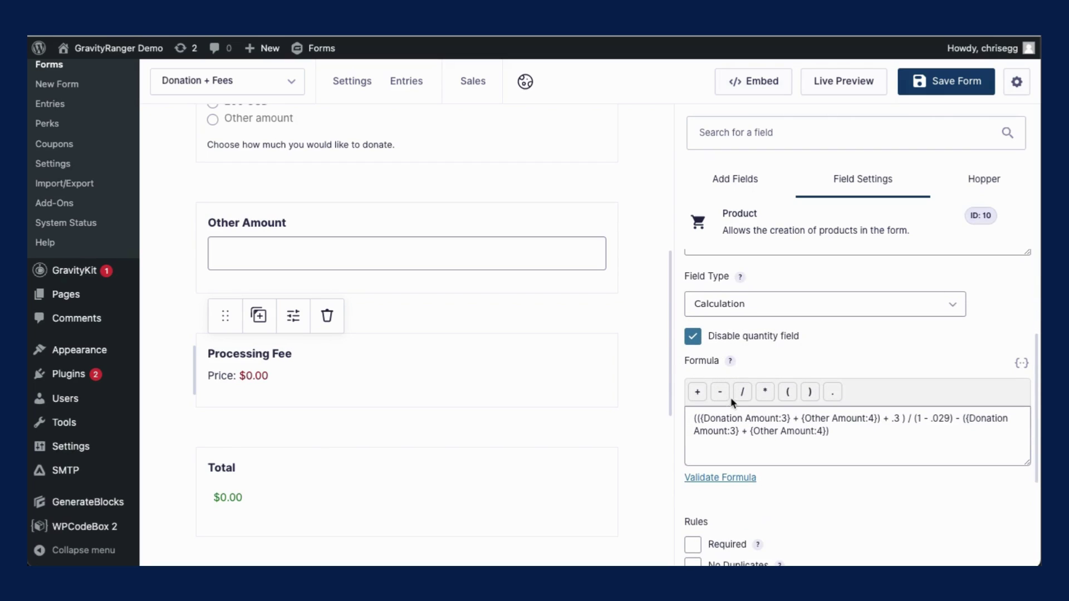
{"action": "scroll", "coordinate": [701, 390], "scroll_direction": "down", "scroll_amount": 1}
{"action": "left_click_drag", "start_coordinate": [692, 397], "coordinate": [849, 413]}
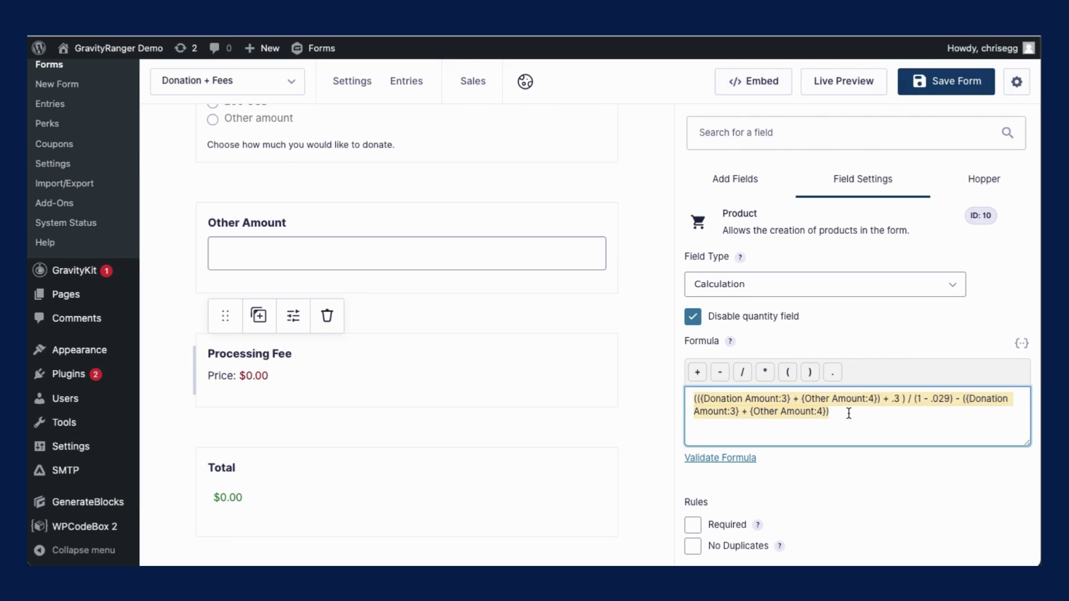
{"action": "scroll", "coordinate": [825, 417], "scroll_direction": "up", "scroll_amount": 1}
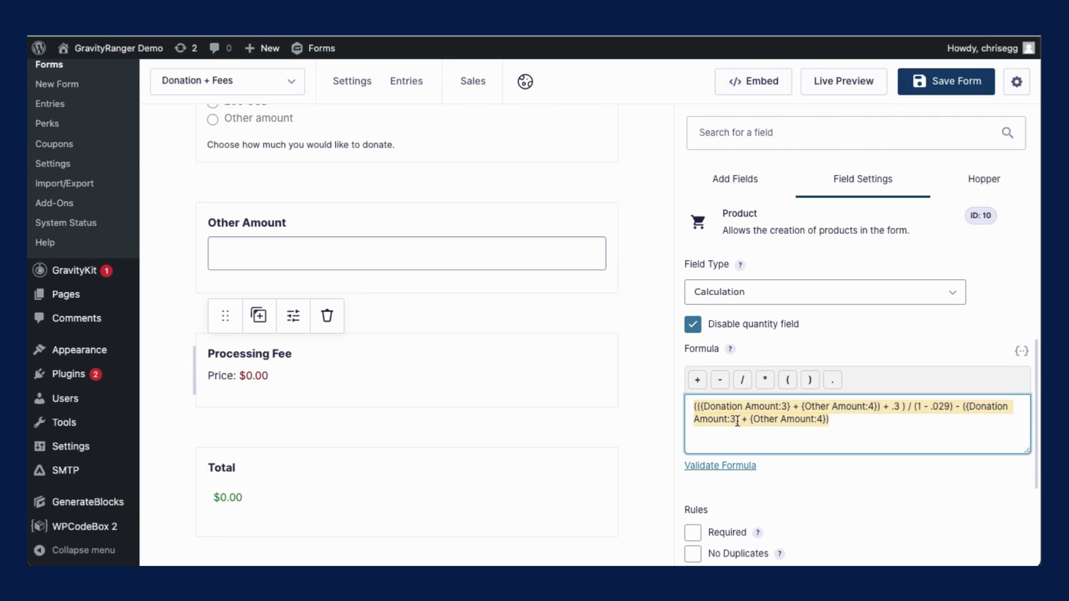
{"action": "scroll", "coordinate": [780, 412], "scroll_direction": "up", "scroll_amount": 2}
{"action": "scroll", "coordinate": [608, 388], "scroll_direction": "up", "scroll_amount": 4}
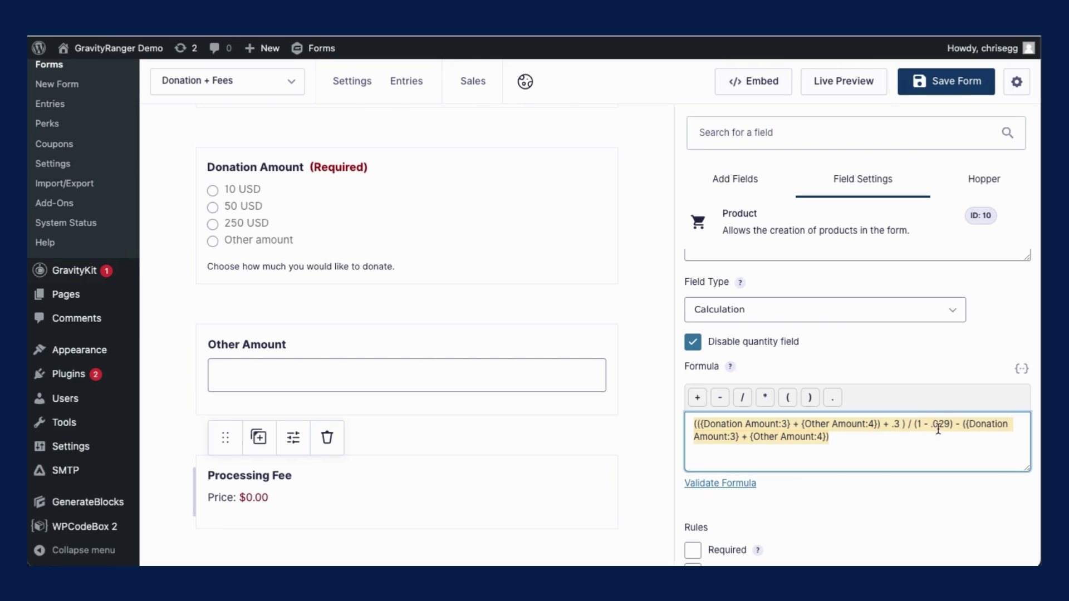
{"action": "left_click", "coordinate": [920, 424]}
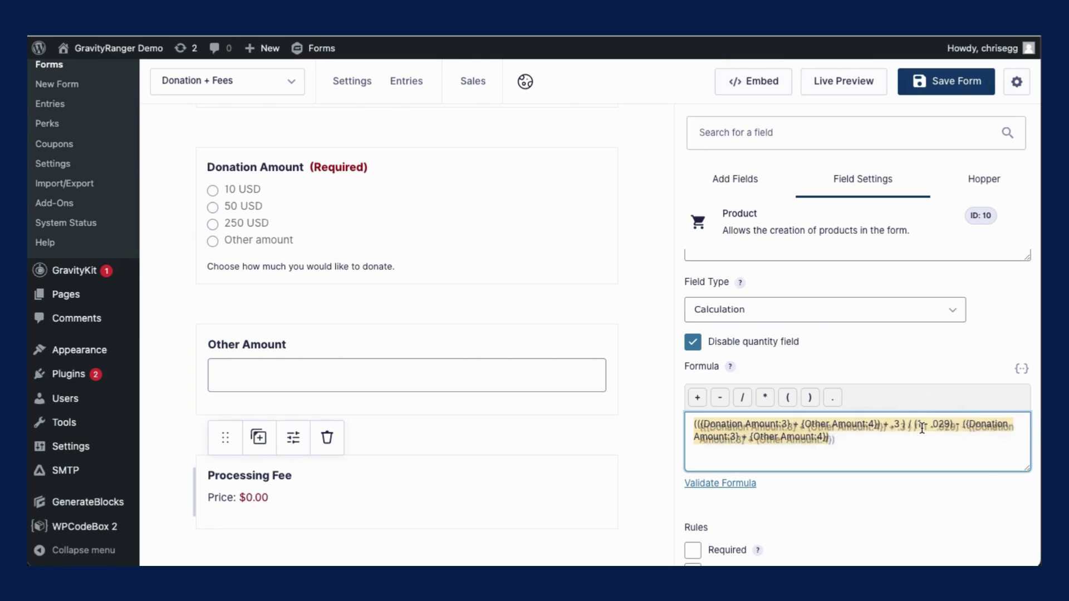
{"action": "left_click", "coordinate": [920, 424]}
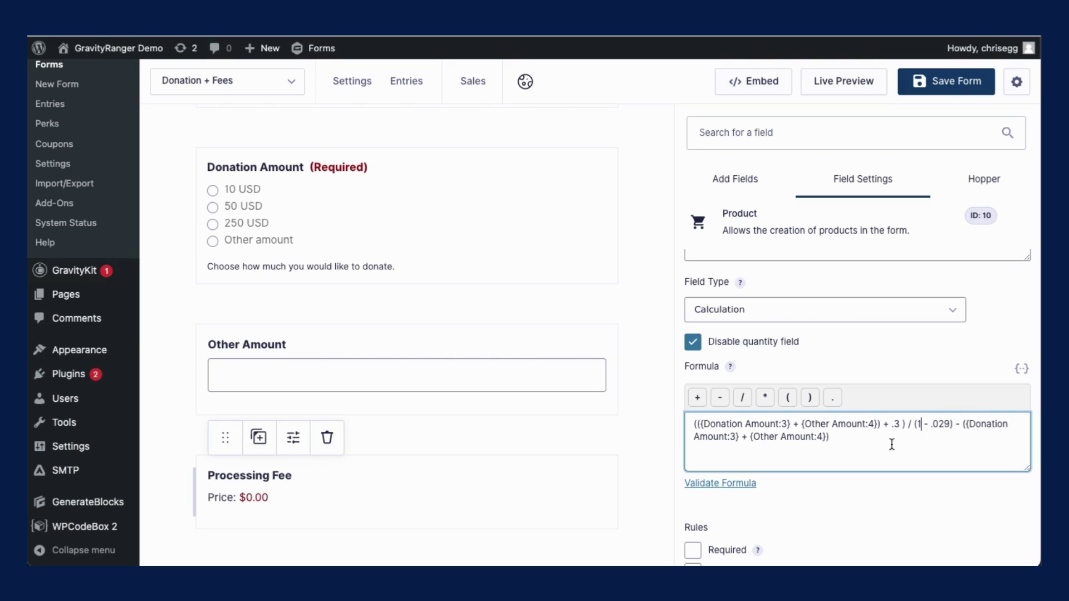
{"action": "left_click_drag", "start_coordinate": [961, 424], "coordinate": [974, 444]}
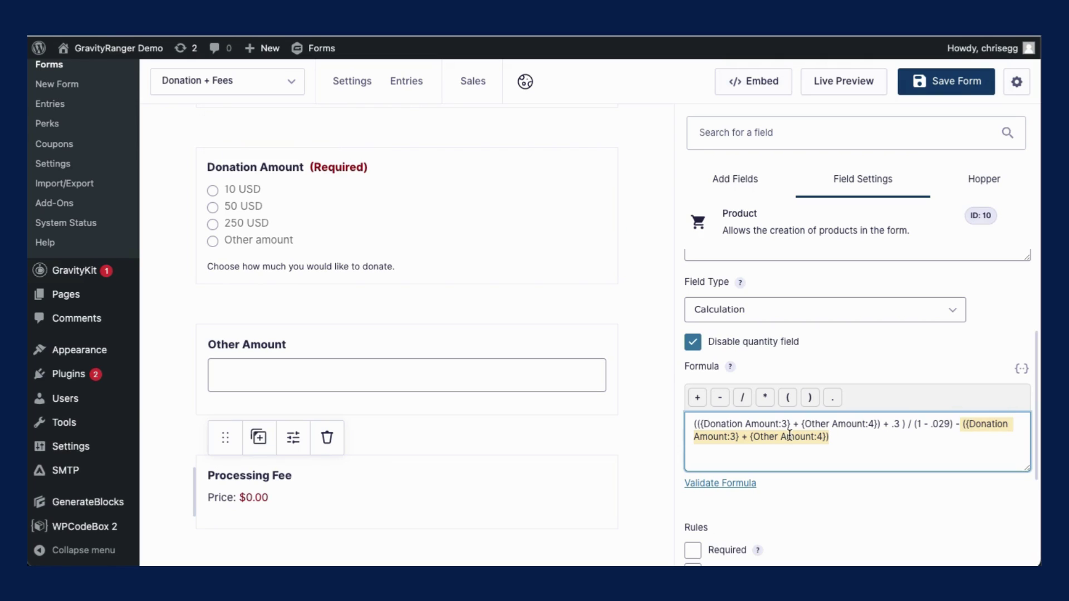
{"action": "left_click", "coordinate": [869, 443]}
{"action": "left_click_drag", "start_coordinate": [961, 424], "coordinate": [980, 443]}
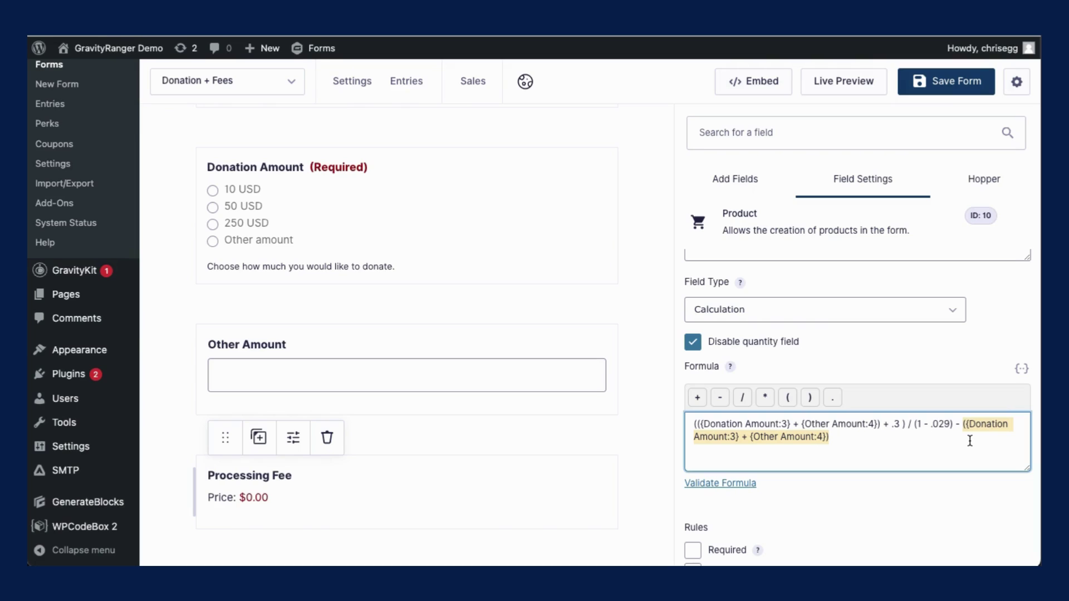
{"action": "left_click", "coordinate": [933, 446]}
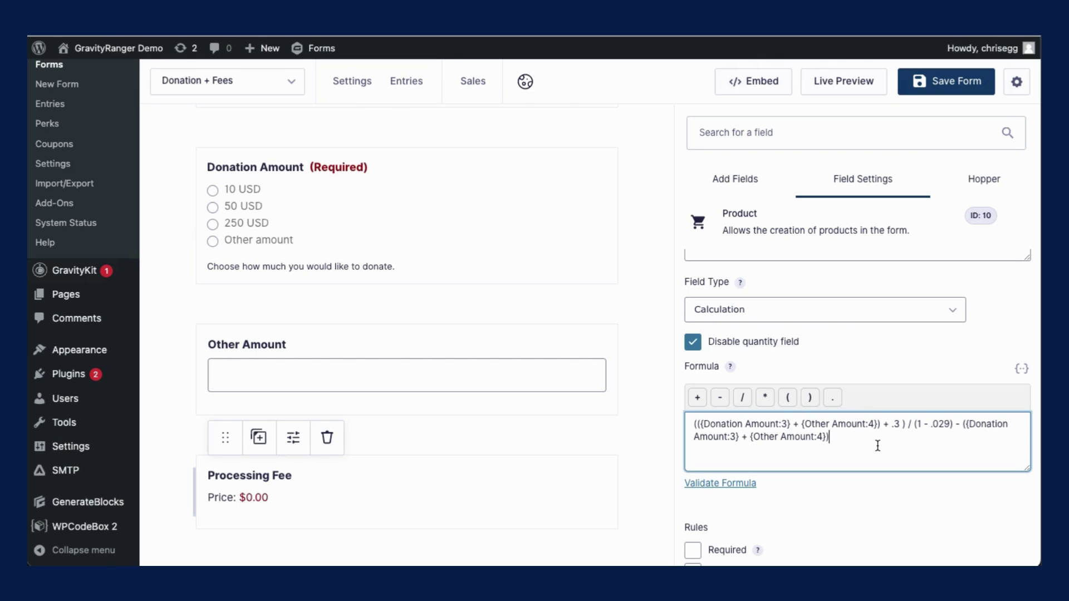
{"action": "left_click", "coordinate": [696, 426]}
{"action": "type", "text": "("}
{"action": "scroll", "coordinate": [498, 253], "scroll_direction": "up", "scroll_amount": 1}
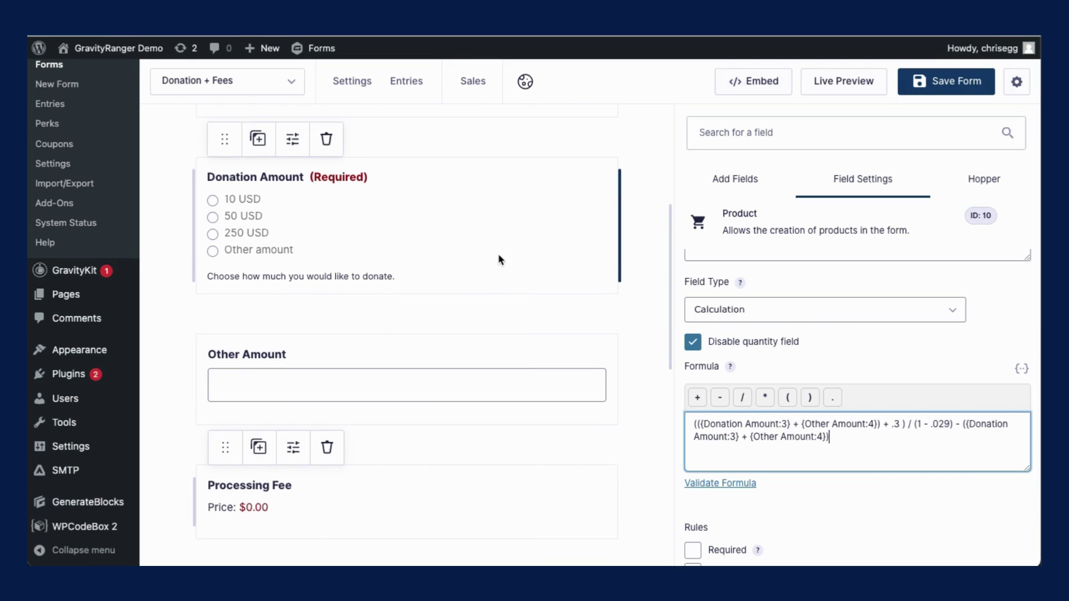
{"action": "scroll", "coordinate": [455, 429], "scroll_direction": "down", "scroll_amount": 1}
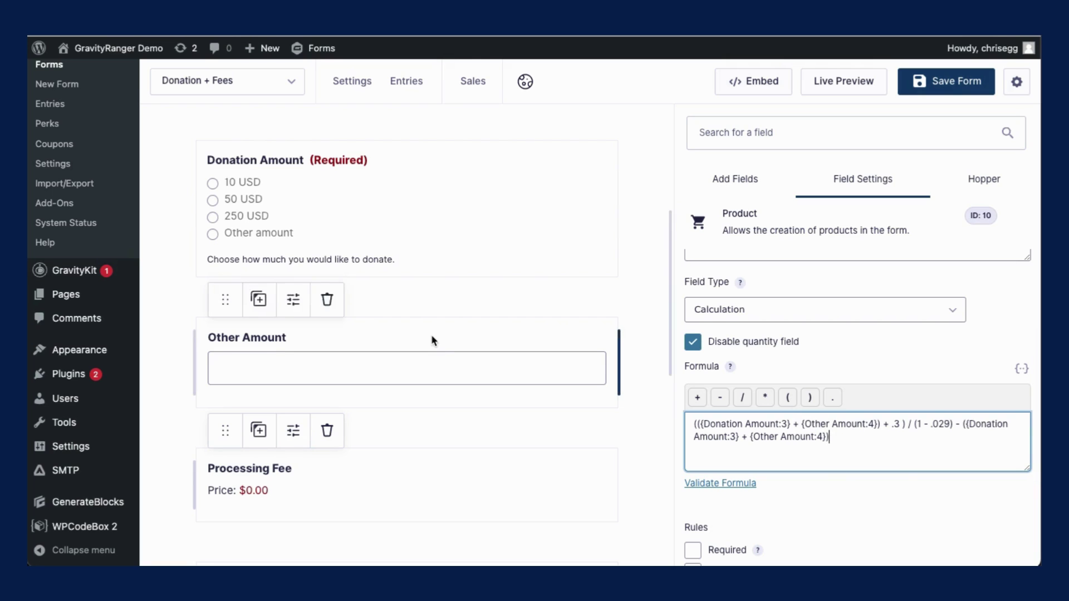
{"action": "scroll", "coordinate": [431, 334], "scroll_direction": "down", "scroll_amount": 4}
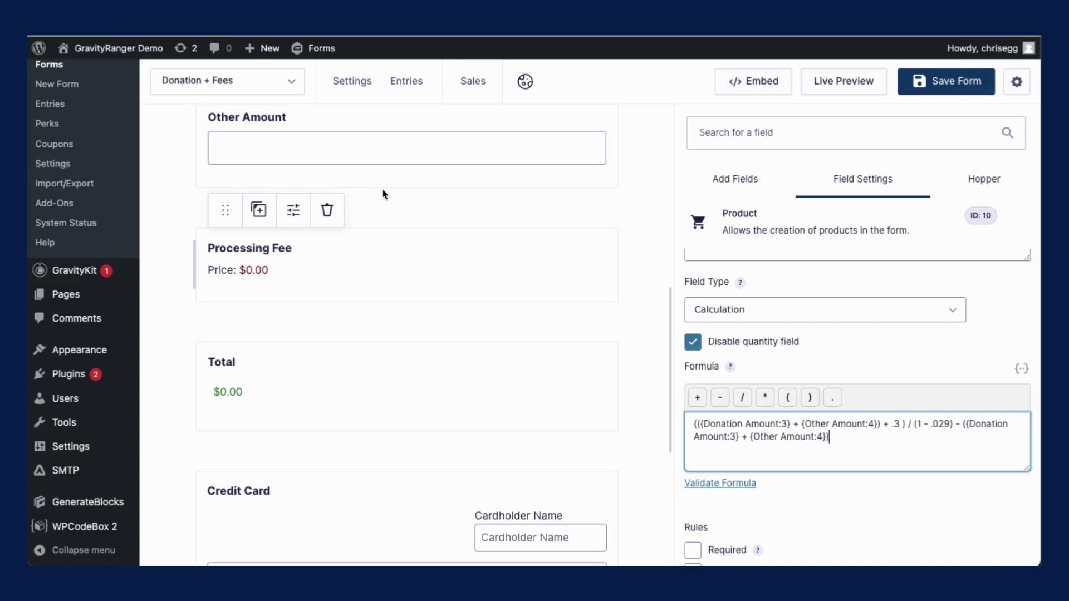
{"action": "scroll", "coordinate": [395, 282], "scroll_direction": "down", "scroll_amount": 1}
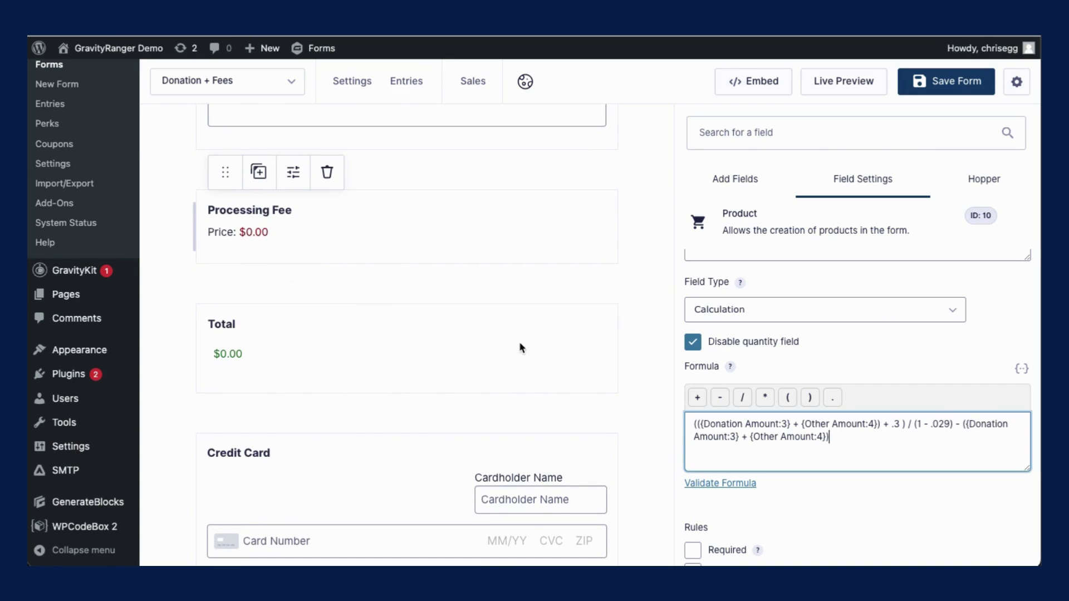
Replace the first ({Donation Amount:3} + {Other Amount:4}) group in the formula with {subtotal}
{"action": "left_click", "coordinate": [692, 423]}
{"action": "left_click_drag", "start_coordinate": [692, 424], "coordinate": [882, 423]}
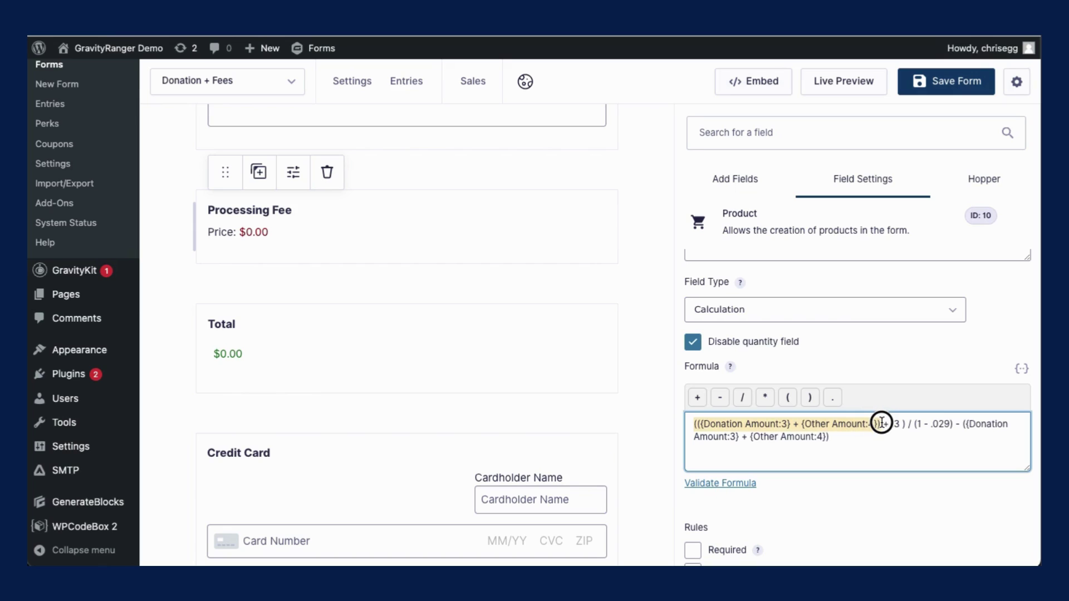
{"action": "left_click", "coordinate": [881, 423]}
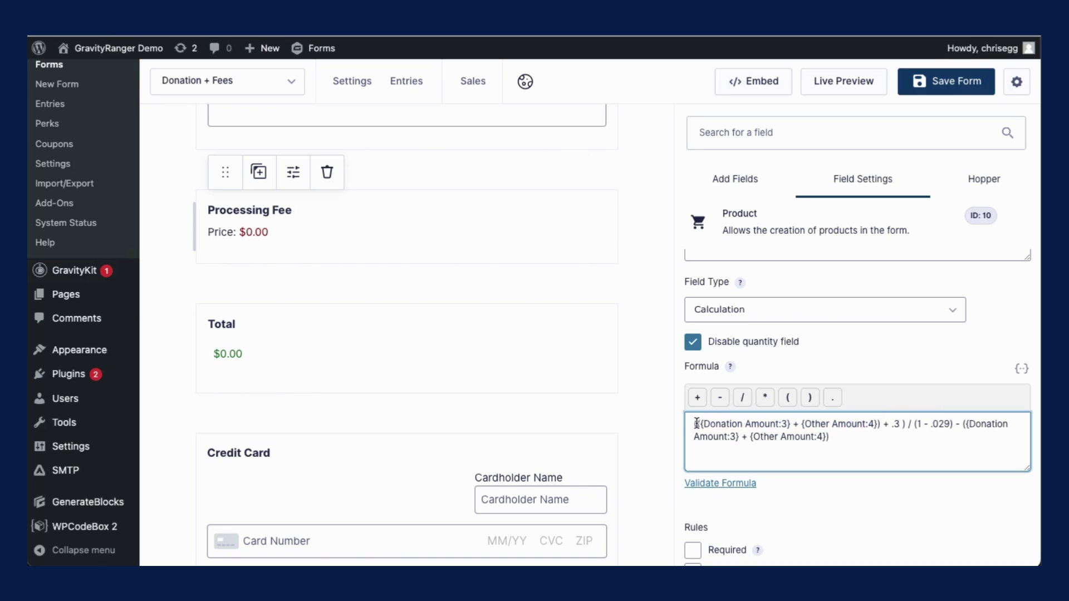
{"action": "left_click_drag", "start_coordinate": [696, 423], "coordinate": [881, 423]}
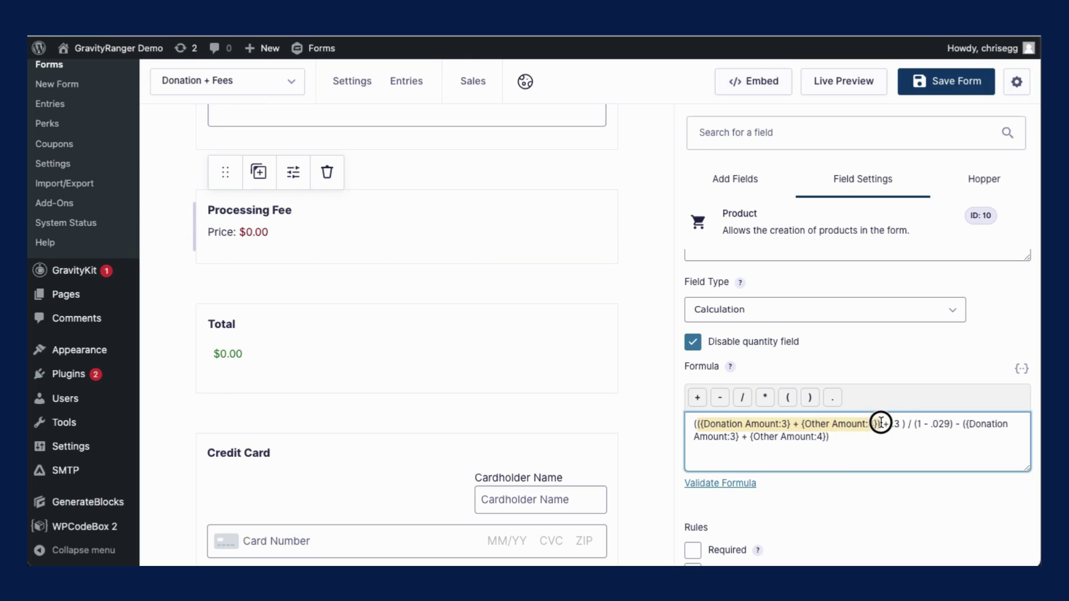
{"action": "key", "text": "BackSpace"}
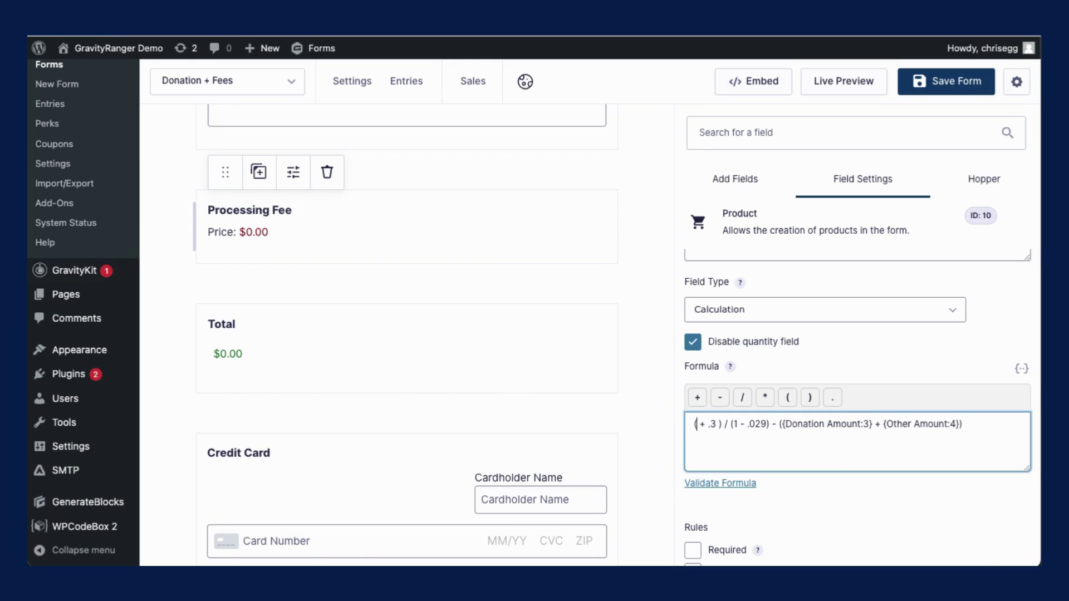
{"action": "type", "text": "{sub"}
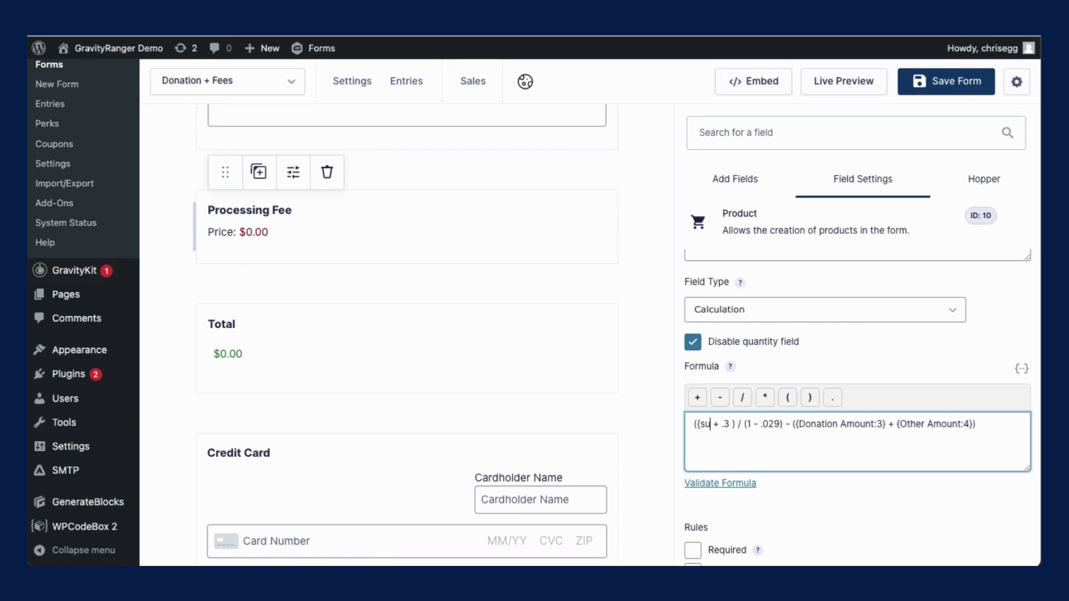
{"action": "type", "text": "tot"}
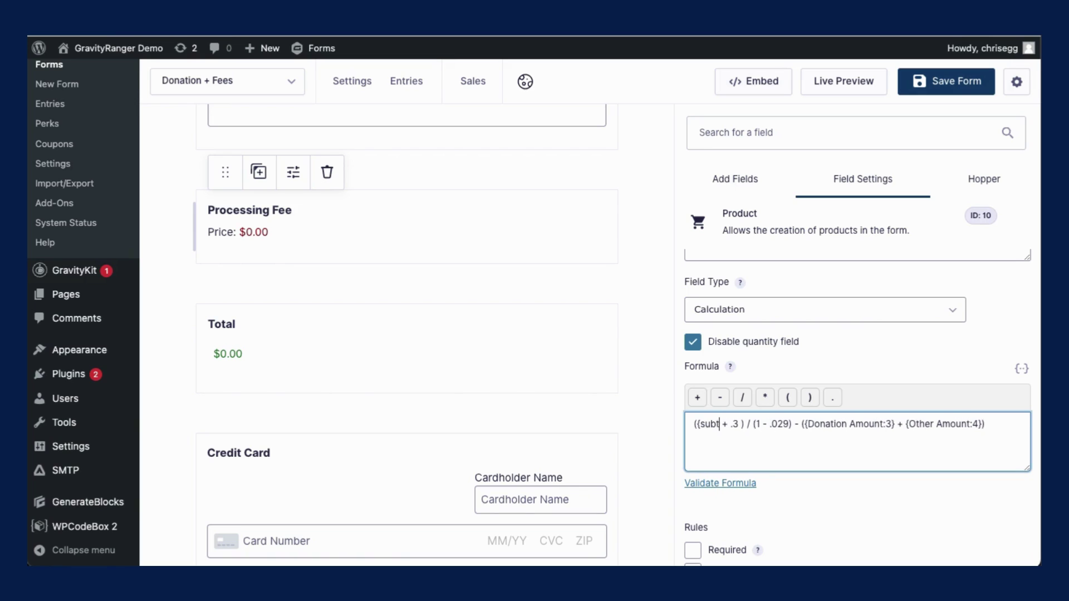
{"action": "type", "text": "al"}
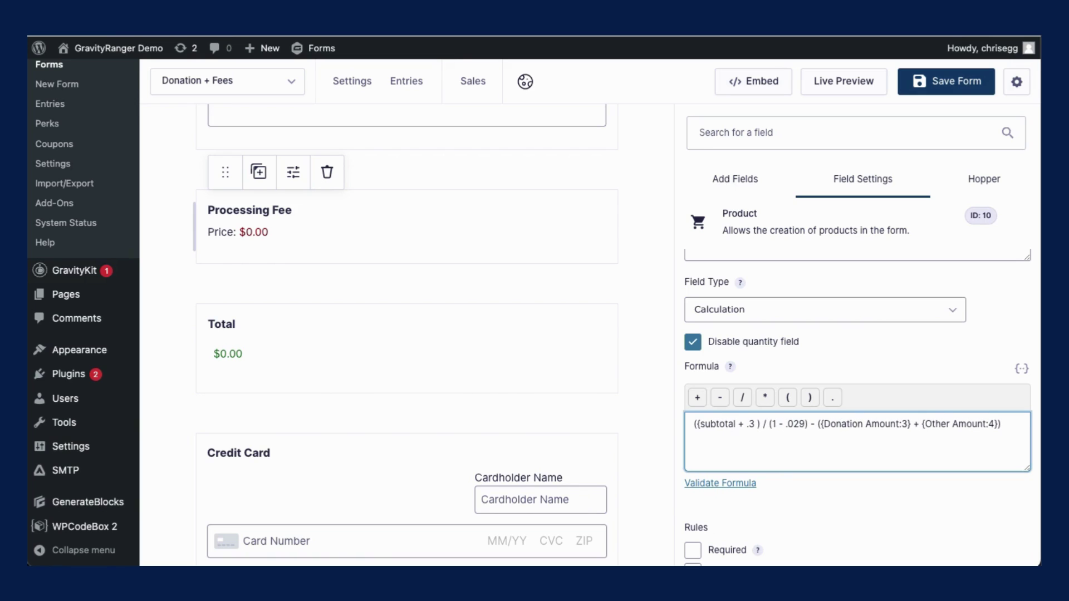
{"action": "type", "text": "}"}
Replace the trailing Donation Amount plus Other Amount group with {subtotal}
{"action": "left_click", "coordinate": [1021, 368]}
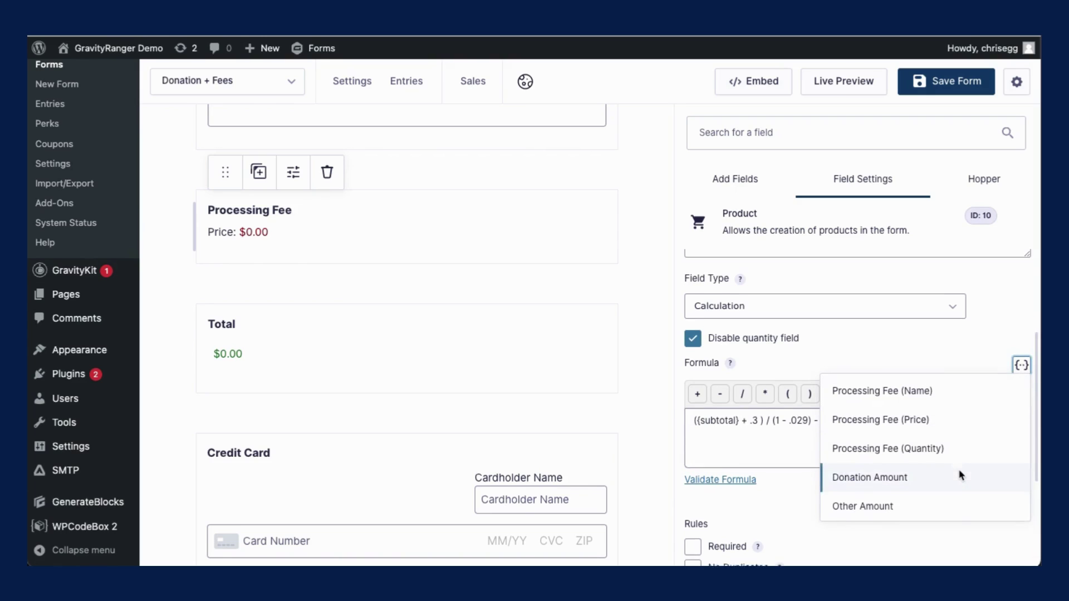
{"action": "scroll", "coordinate": [959, 472], "scroll_direction": "down", "scroll_amount": 2}
{"action": "scroll", "coordinate": [933, 391], "scroll_direction": "up", "scroll_amount": 2}
{"action": "scroll", "coordinate": [933, 390], "scroll_direction": "down", "scroll_amount": 1}
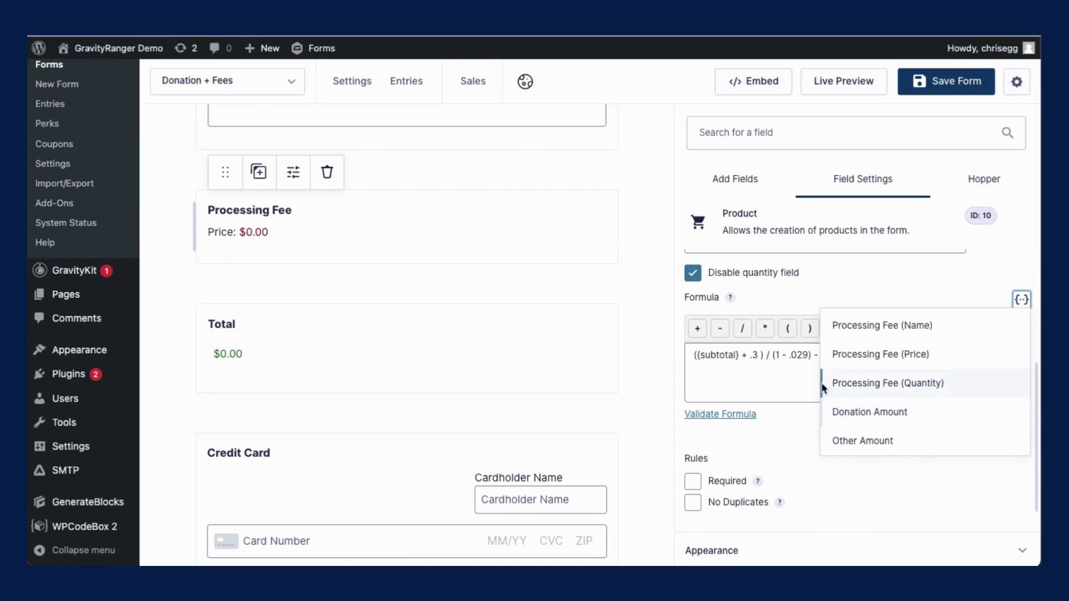
{"action": "left_click", "coordinate": [777, 379]}
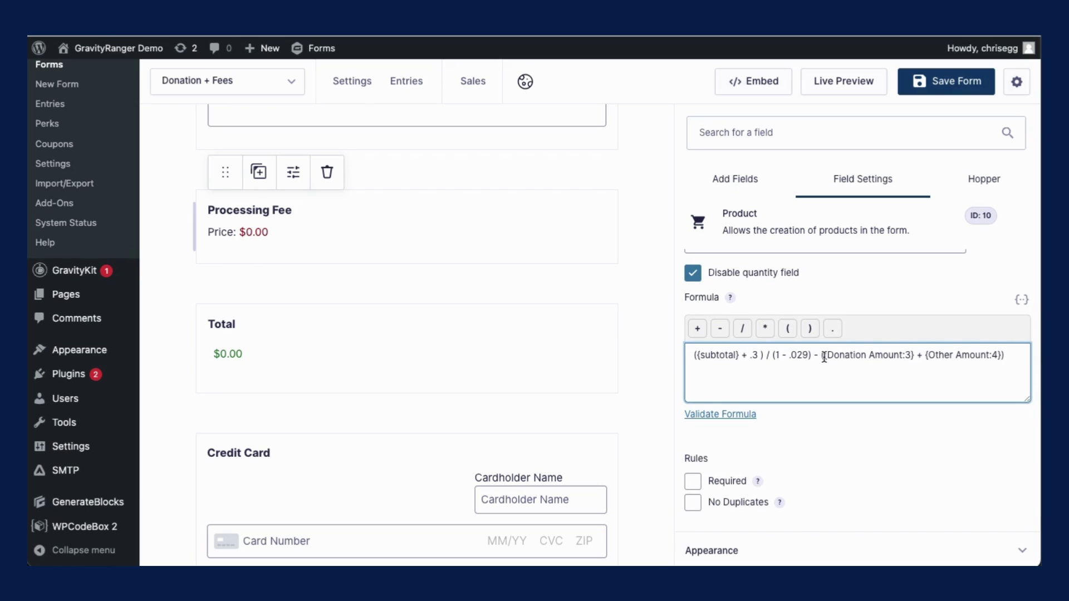
{"action": "left_click_drag", "start_coordinate": [823, 355], "coordinate": [1005, 355]}
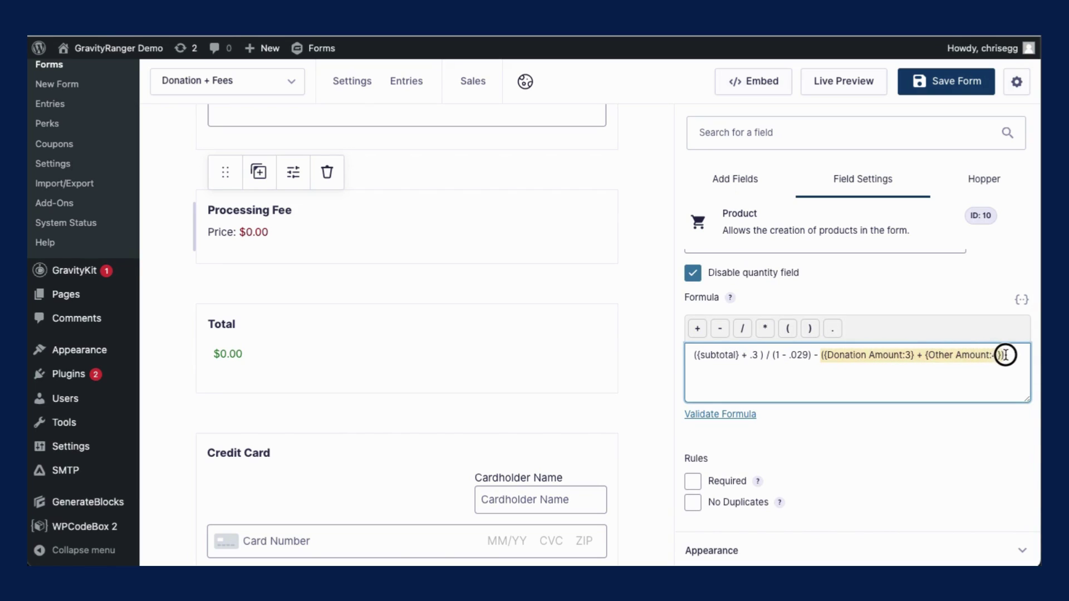
{"action": "key", "text": "BackSpace"}
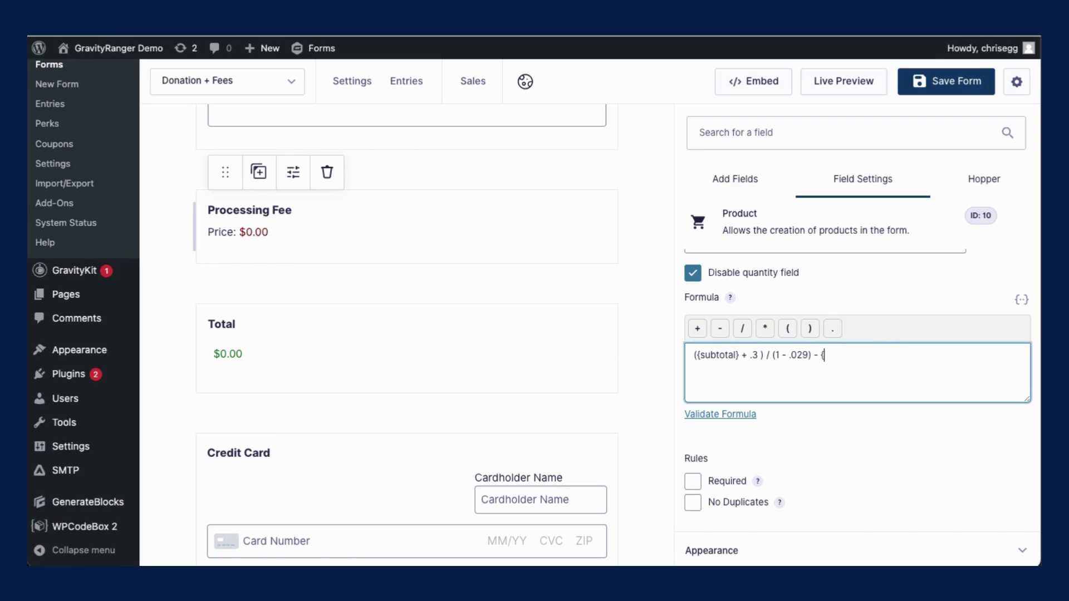
{"action": "type", "text": "{subtotal"}
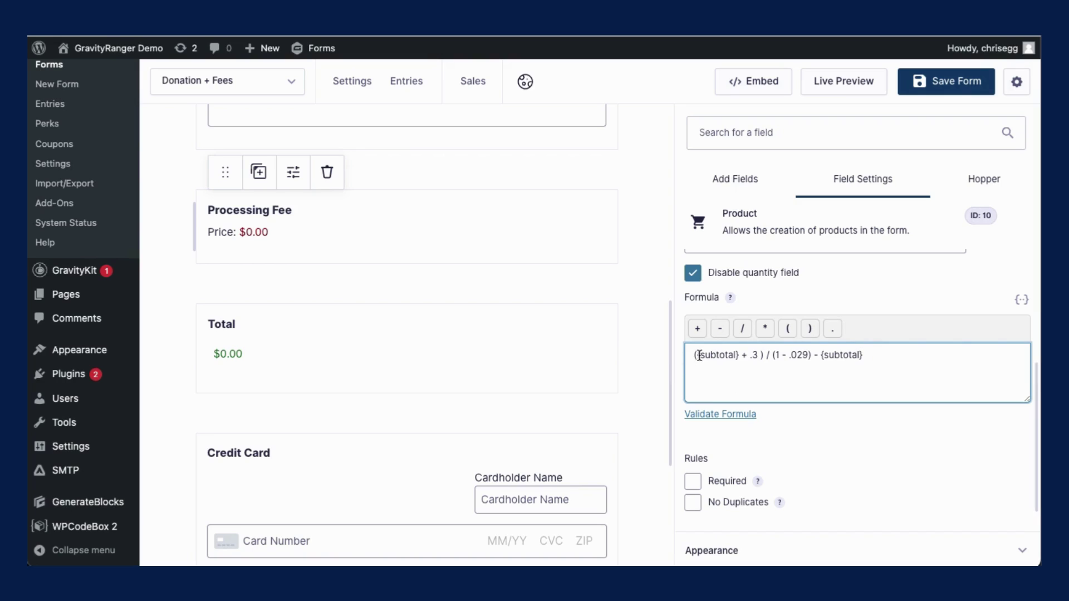
{"action": "scroll", "coordinate": [463, 300], "scroll_direction": "up", "scroll_amount": 5}
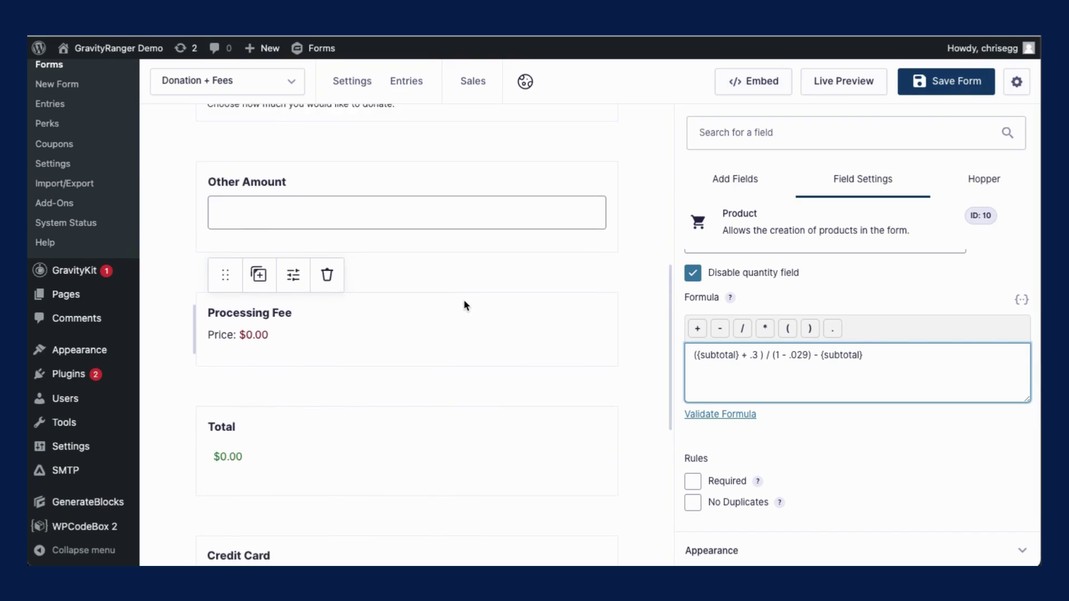
{"action": "scroll", "coordinate": [375, 277], "scroll_direction": "up", "scroll_amount": 1}
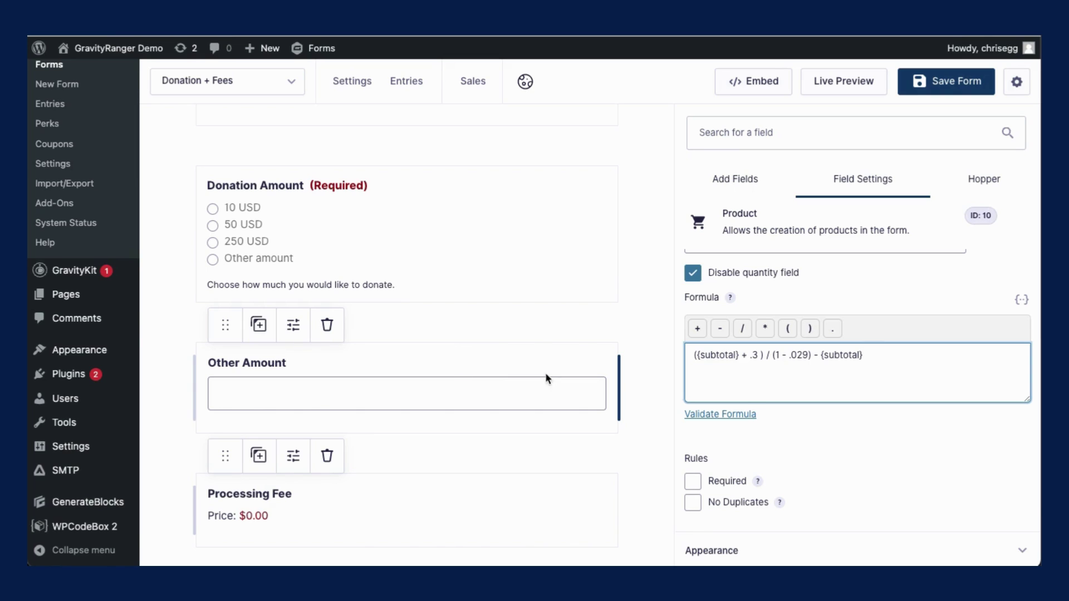
{"action": "left_click", "coordinate": [698, 372]}
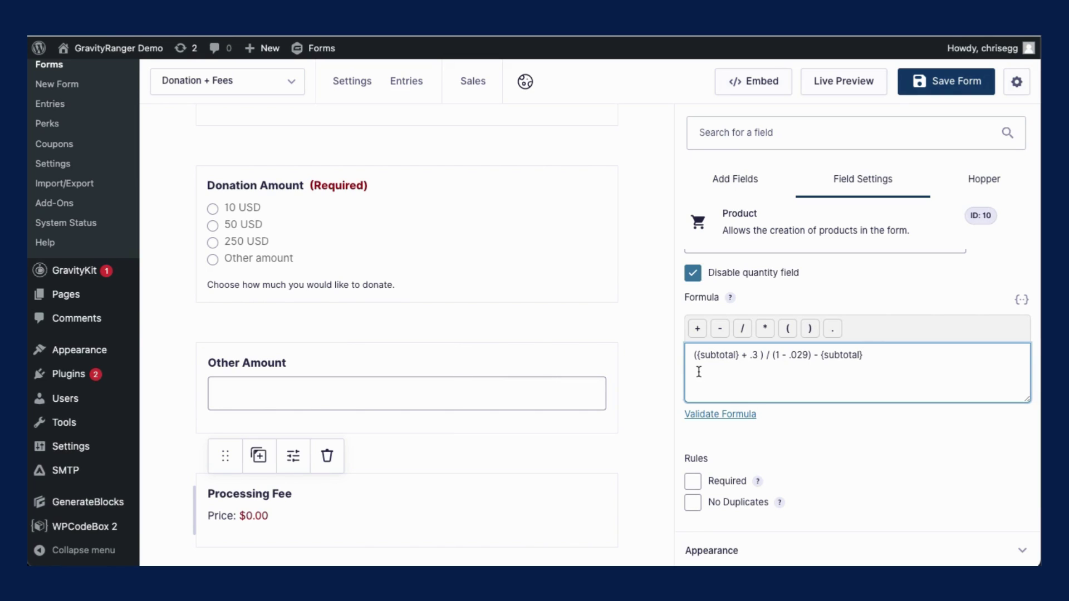
{"action": "scroll", "coordinate": [600, 359], "scroll_direction": "down", "scroll_amount": 4}
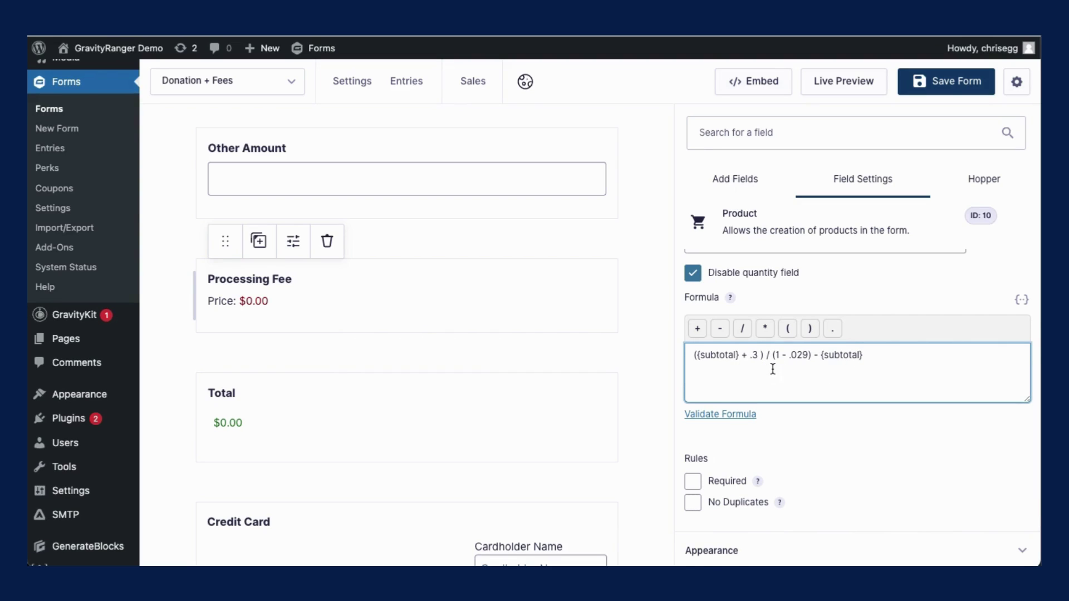
{"action": "scroll", "coordinate": [773, 369], "scroll_direction": "up", "scroll_amount": 1}
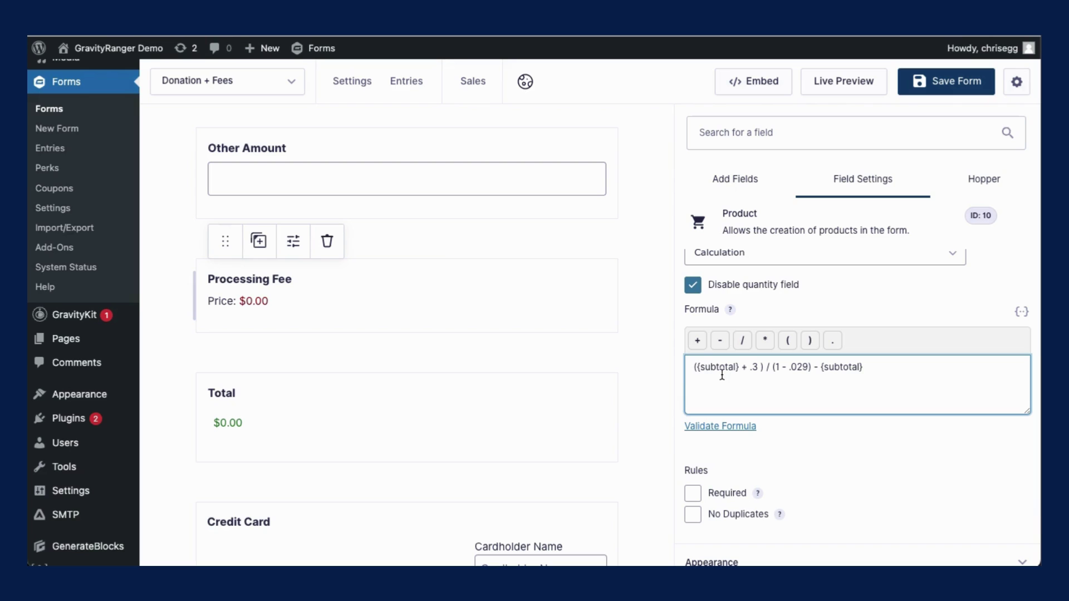
{"action": "left_click_drag", "start_coordinate": [696, 367], "coordinate": [740, 366]}
{"action": "scroll", "coordinate": [537, 297], "scroll_direction": "up", "scroll_amount": 2}
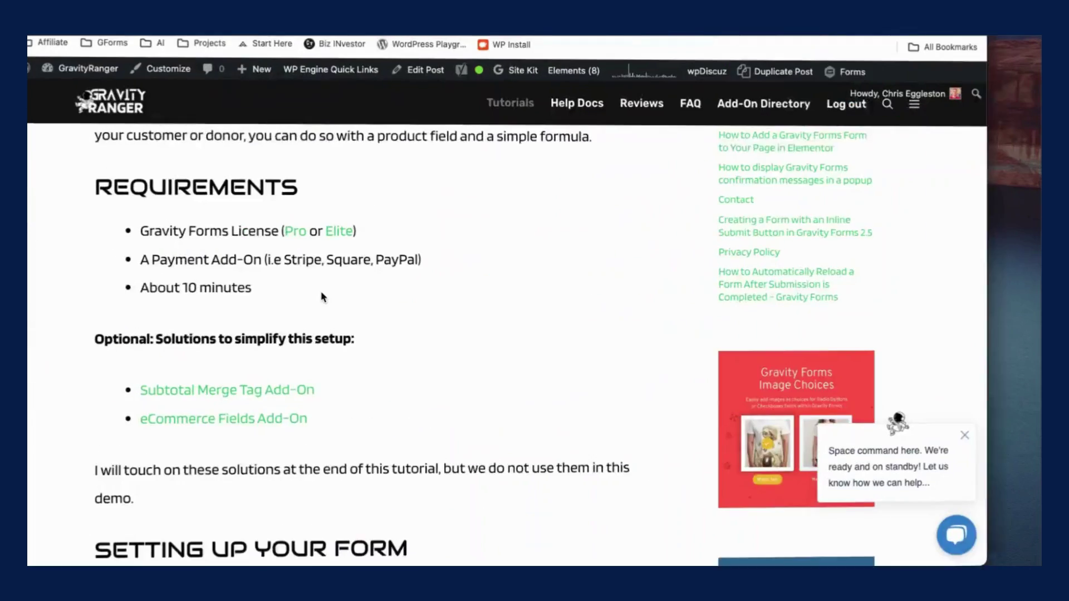
Scroll the editor to the Processing Fee formula ({subtotal} + .3 ) / (1 - .029) - {subtotal}
{"action": "scroll", "coordinate": [321, 291], "scroll_direction": "down", "scroll_amount": 20}
{"action": "scroll", "coordinate": [321, 291], "scroll_direction": "down", "scroll_amount": 20}
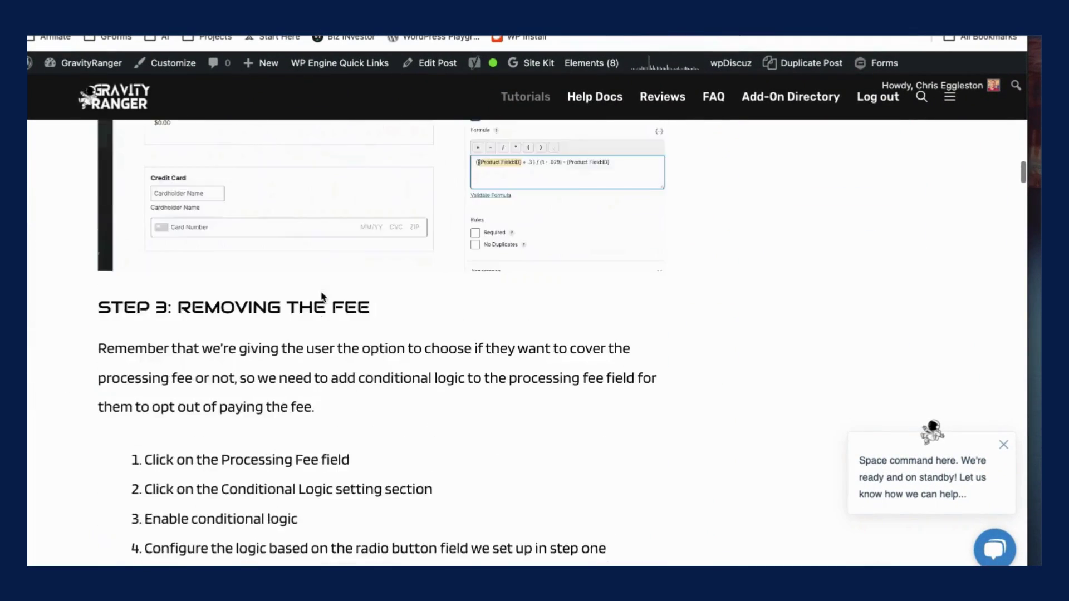
{"action": "scroll", "coordinate": [322, 296], "scroll_direction": "down", "scroll_amount": 10}
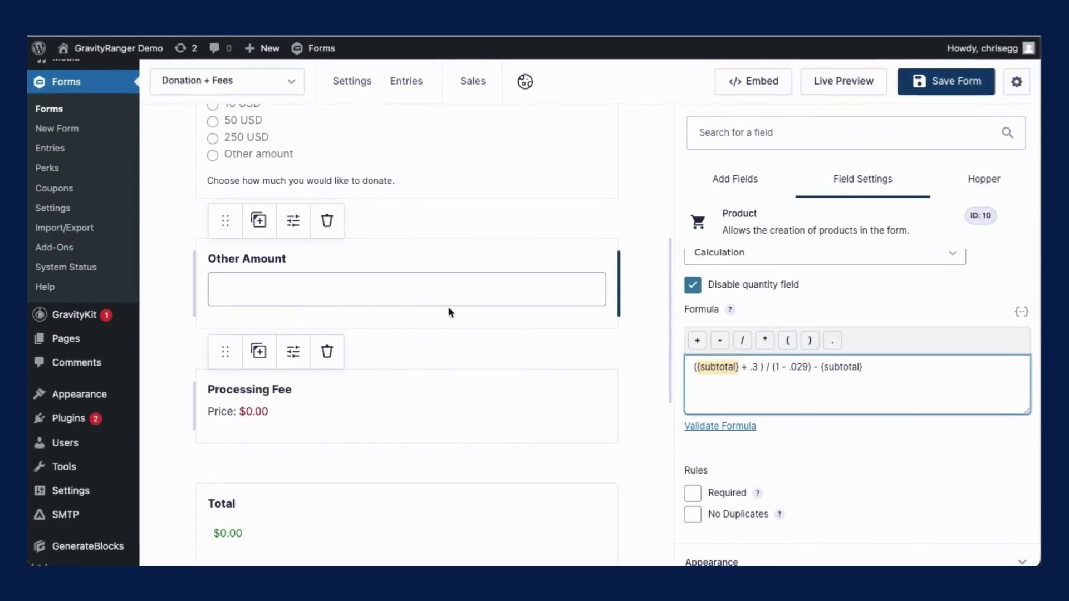
Save the Donation + Fees form with the updated {subtotal}-based fee formula
{"action": "left_click", "coordinate": [742, 382]}
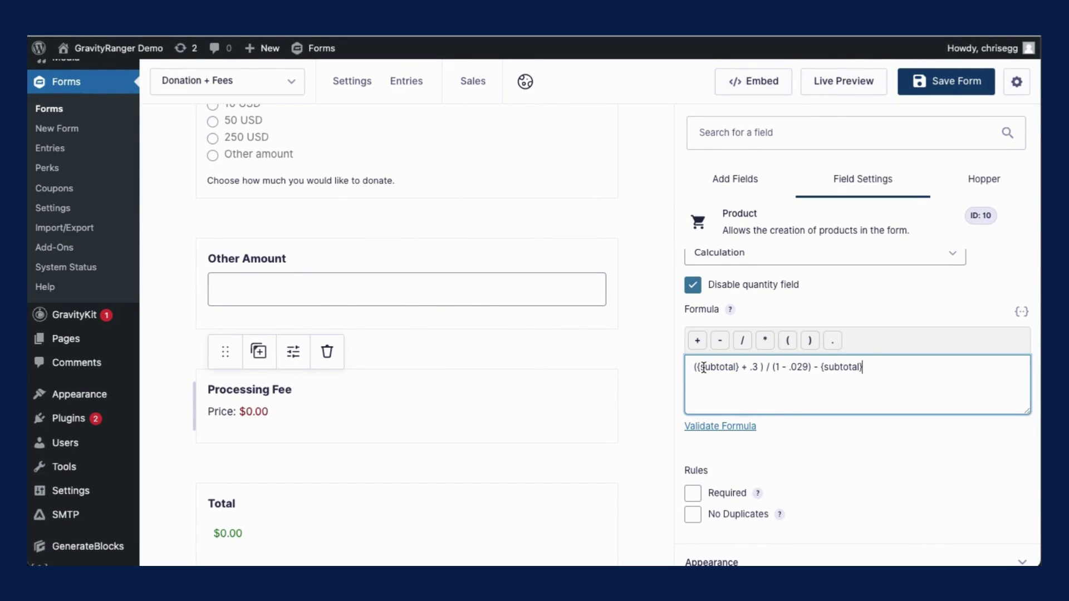
{"action": "scroll", "coordinate": [723, 390], "scroll_direction": "down", "scroll_amount": 1}
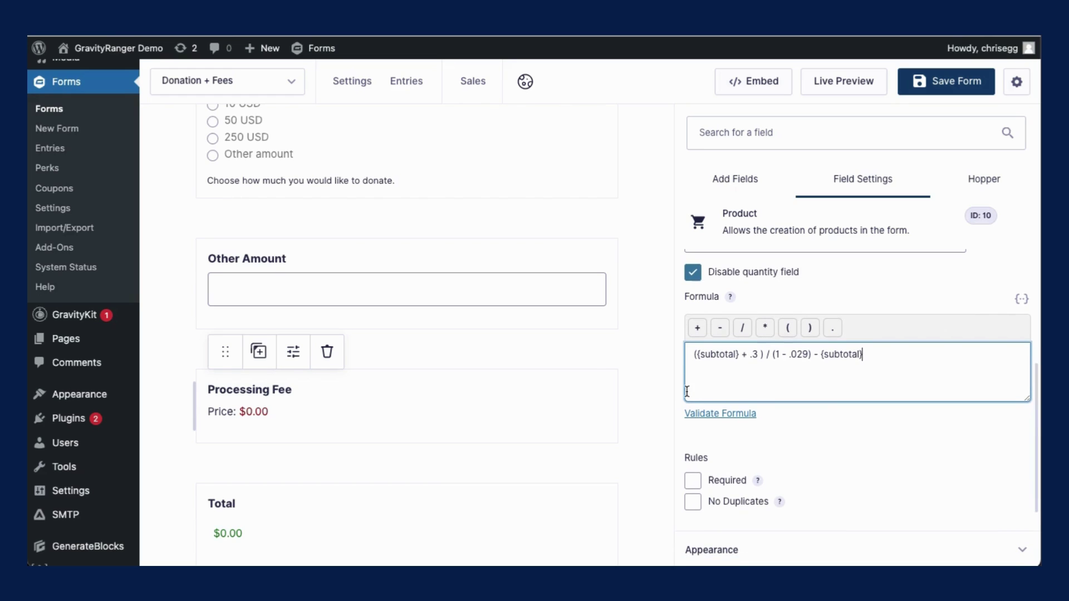
{"action": "scroll", "coordinate": [603, 348], "scroll_direction": "down", "scroll_amount": 1}
{"action": "left_click", "coordinate": [926, 81]}
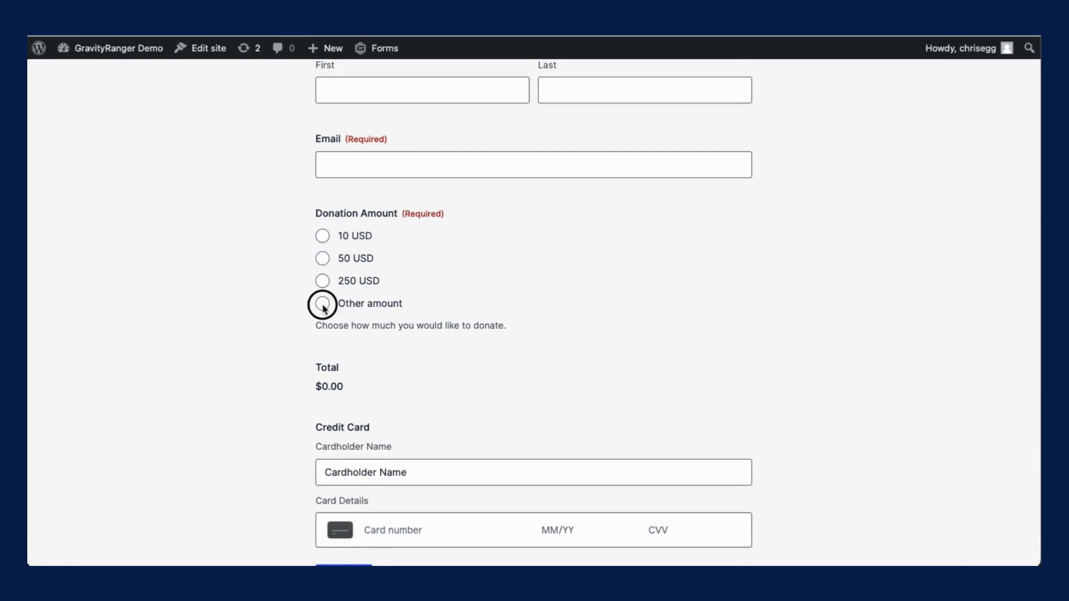
Enter a custom 100 donation in the preview, giving a $3.30 fee
{"action": "left_click", "coordinate": [323, 303]}
{"action": "left_click", "coordinate": [384, 402]}
{"action": "type", "text": "100"}
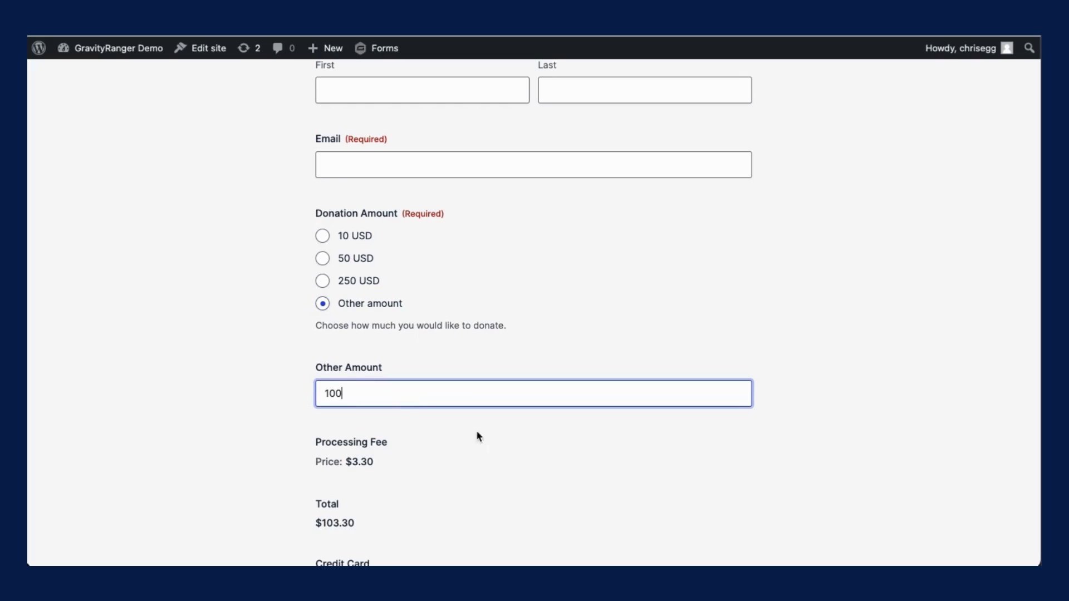
{"action": "scroll", "coordinate": [490, 445], "scroll_direction": "down", "scroll_amount": 1}
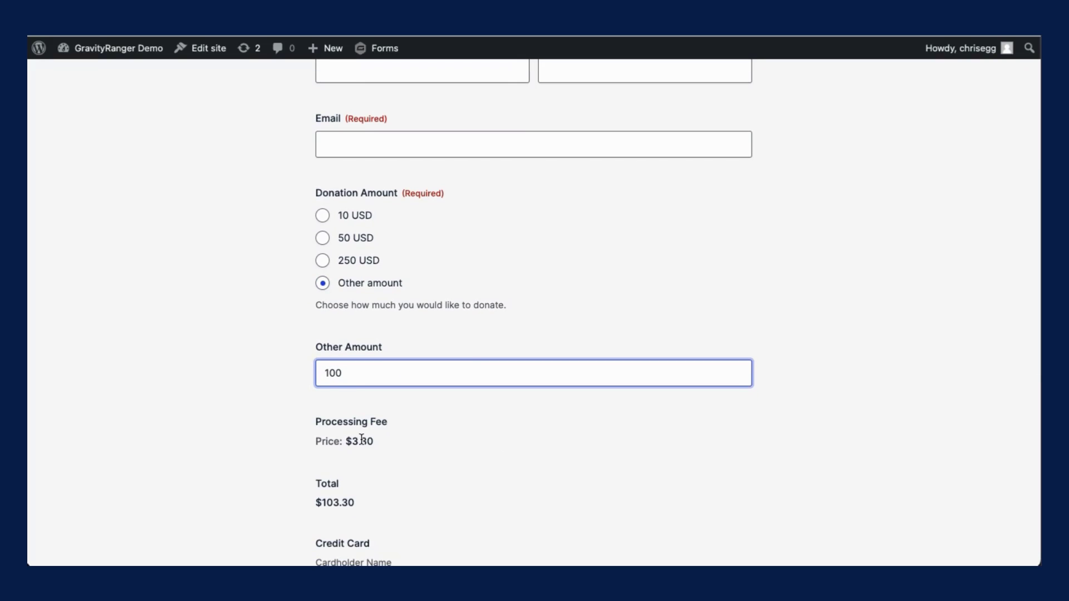
Switch to 50 USD ($1.80 fee) and 10 USD ($0.61 fee), then close the preview
{"action": "left_click", "coordinate": [322, 238]}
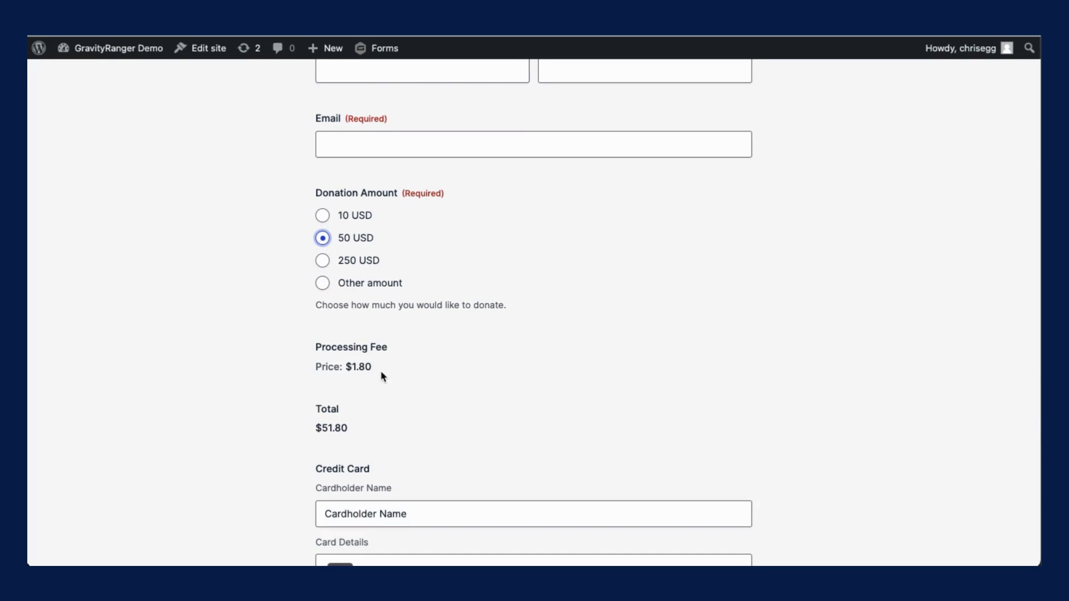
{"action": "left_click", "coordinate": [323, 217]}
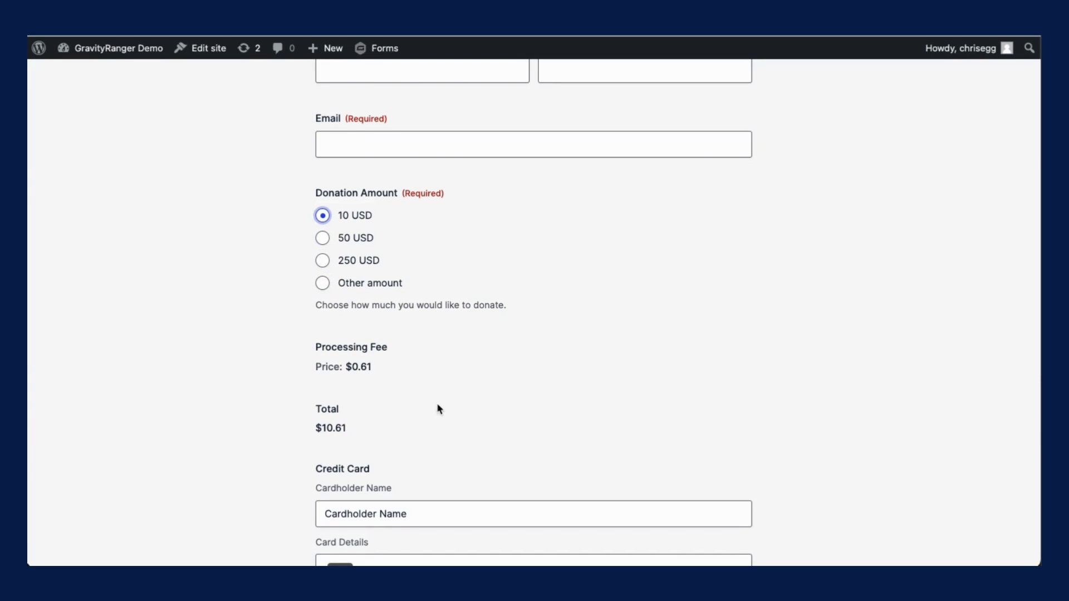
{"action": "scroll", "coordinate": [418, 353], "scroll_direction": "down", "scroll_amount": 4}
{"action": "scroll", "coordinate": [418, 354], "scroll_direction": "up", "scroll_amount": 3}
{"action": "scroll", "coordinate": [334, 222], "scroll_direction": "up", "scroll_amount": 4}
{"action": "scroll", "coordinate": [234, 55], "scroll_direction": "down", "scroll_amount": 3}
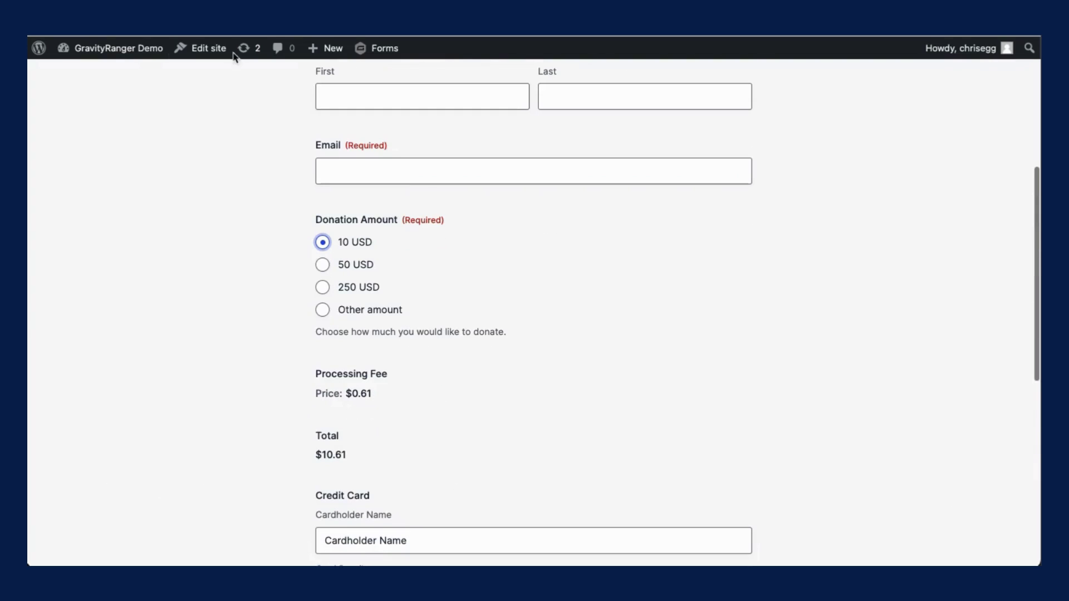
{"action": "key", "text": "ctrl+w"}
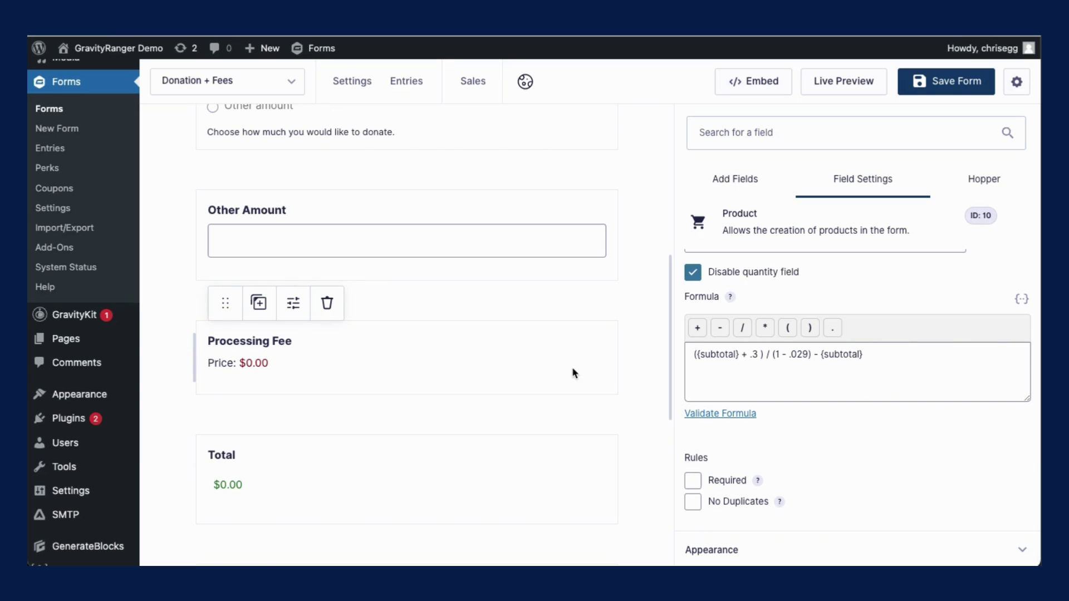
Scroll through the editor canvas to review the fields around Processing Fee and Total
{"action": "scroll", "coordinate": [572, 366], "scroll_direction": "down", "scroll_amount": 5}
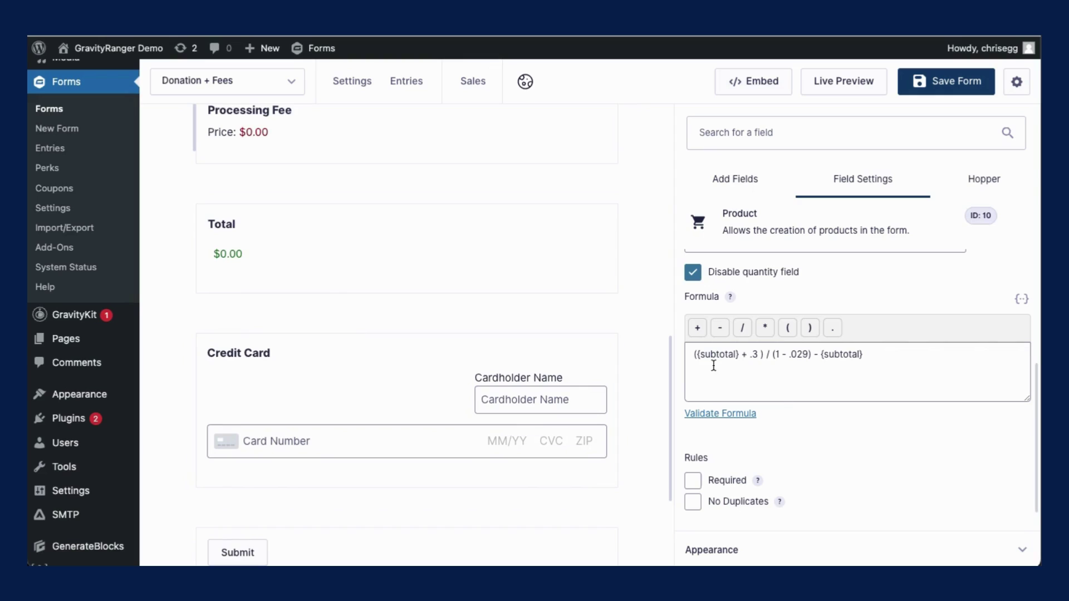
{"action": "scroll", "coordinate": [743, 362], "scroll_direction": "up", "scroll_amount": 1}
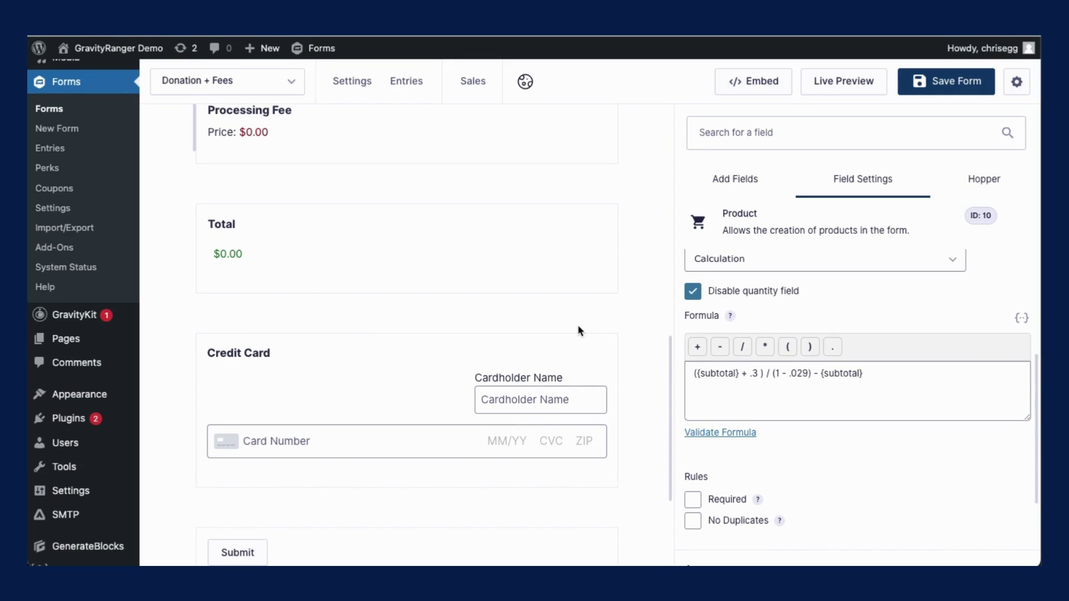
{"action": "scroll", "coordinate": [578, 328], "scroll_direction": "up", "scroll_amount": 3}
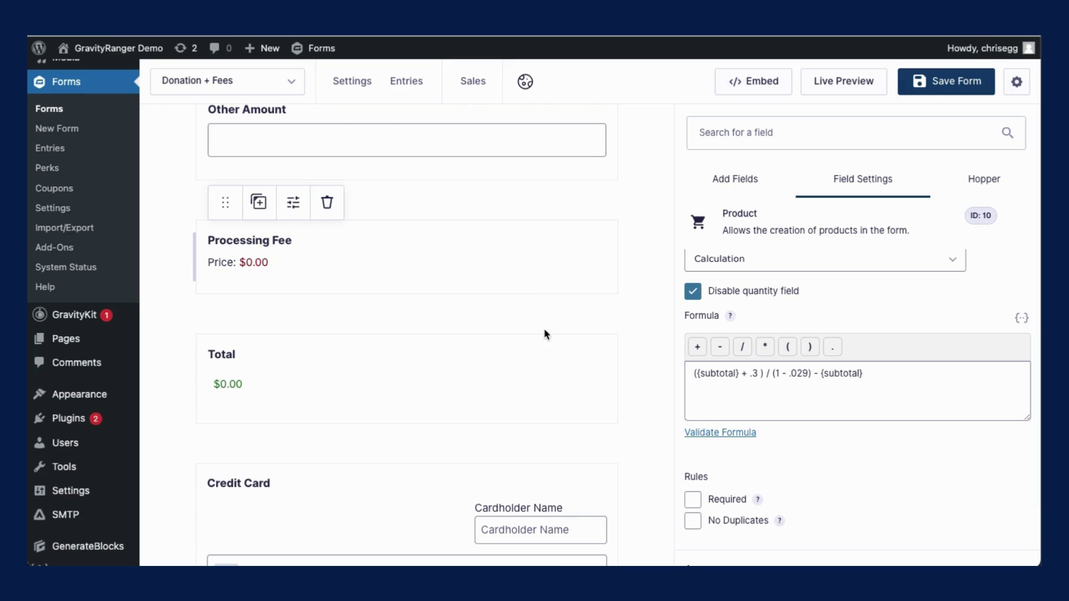
{"action": "scroll", "coordinate": [546, 334], "scroll_direction": "up", "scroll_amount": 1}
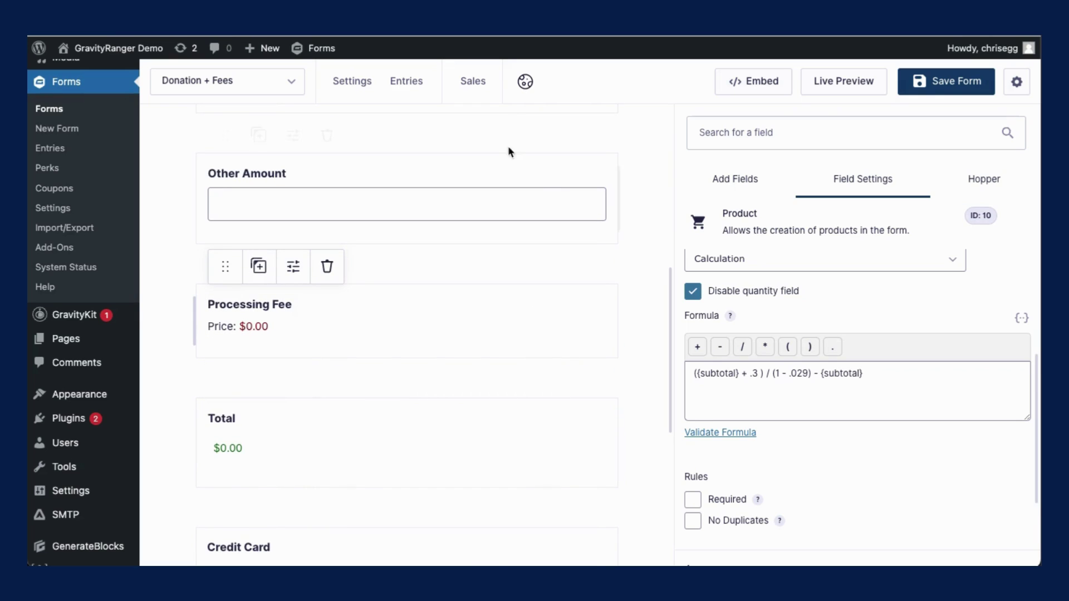
{"action": "scroll", "coordinate": [533, 353], "scroll_direction": "up", "scroll_amount": 4}
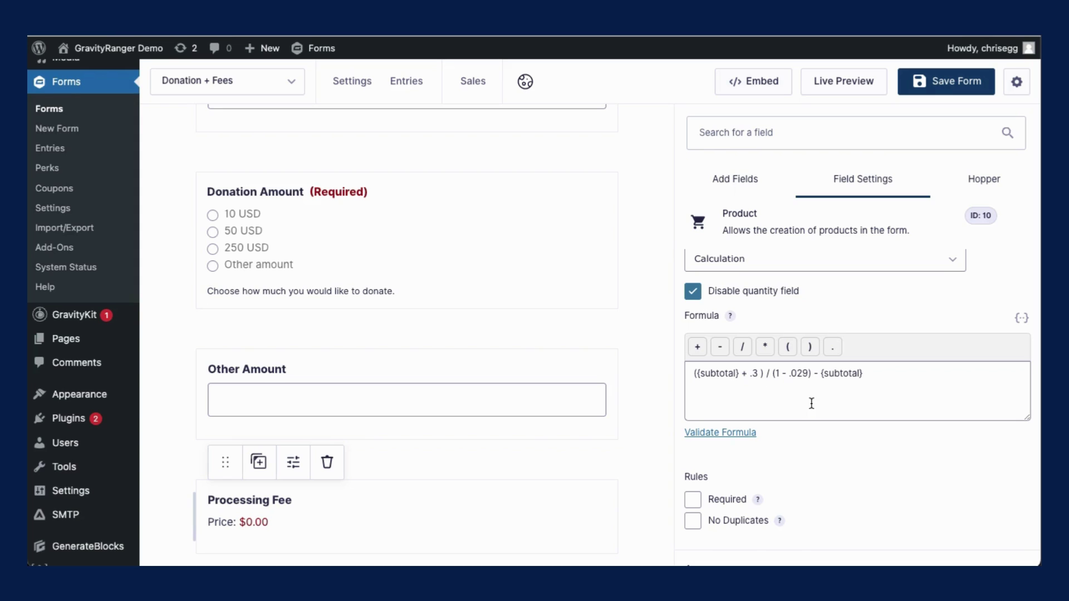
{"action": "scroll", "coordinate": [599, 334], "scroll_direction": "down", "scroll_amount": 3}
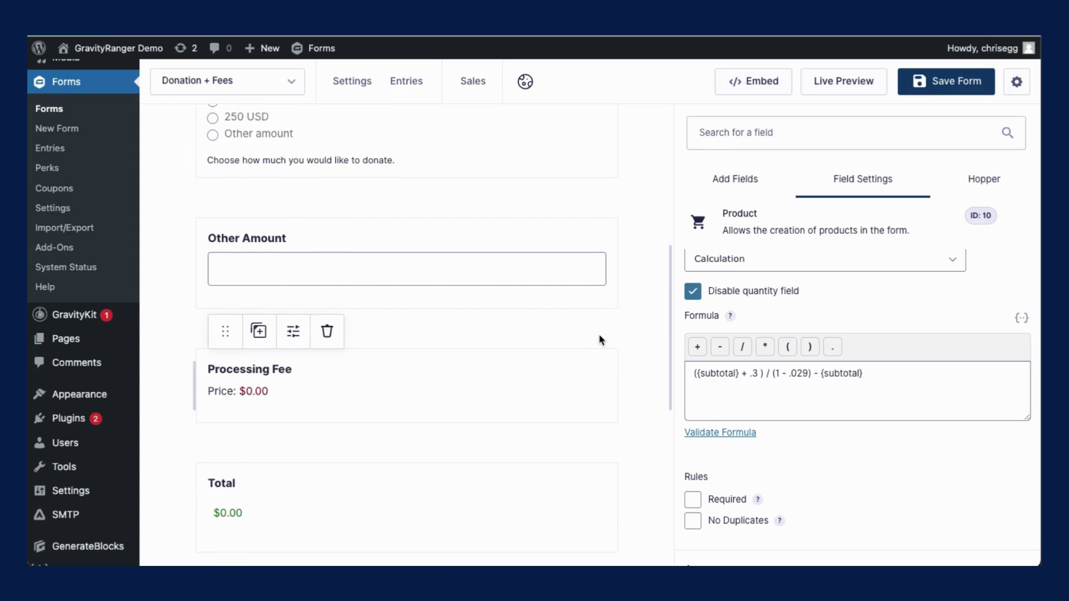
{"action": "scroll", "coordinate": [599, 334], "scroll_direction": "down", "scroll_amount": 1}
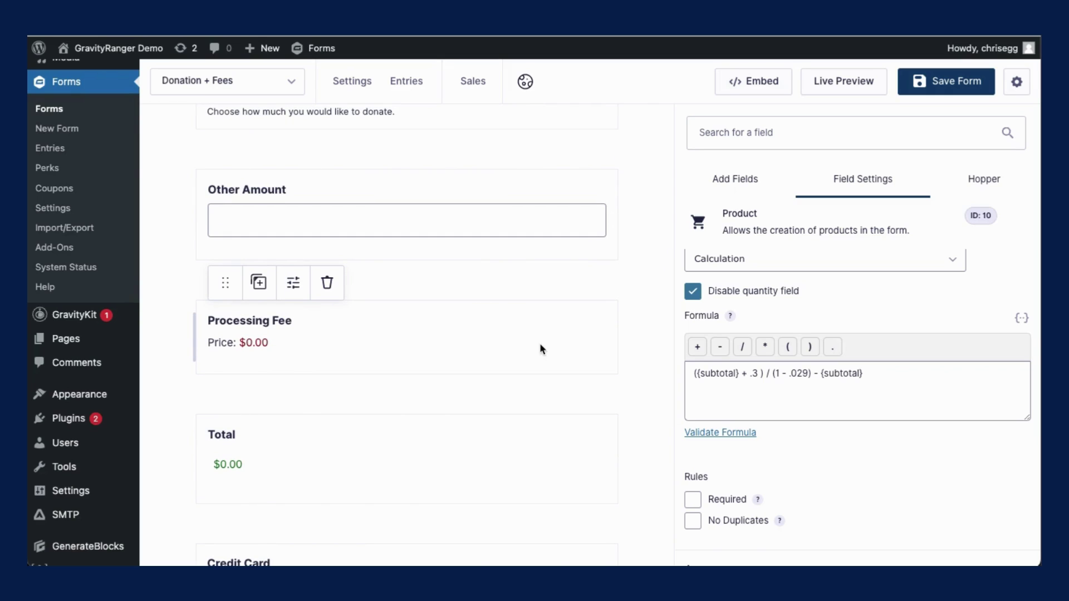
{"action": "scroll", "coordinate": [540, 346], "scroll_direction": "down", "scroll_amount": 1}
{"action": "scroll", "coordinate": [539, 349], "scroll_direction": "down", "scroll_amount": 1}
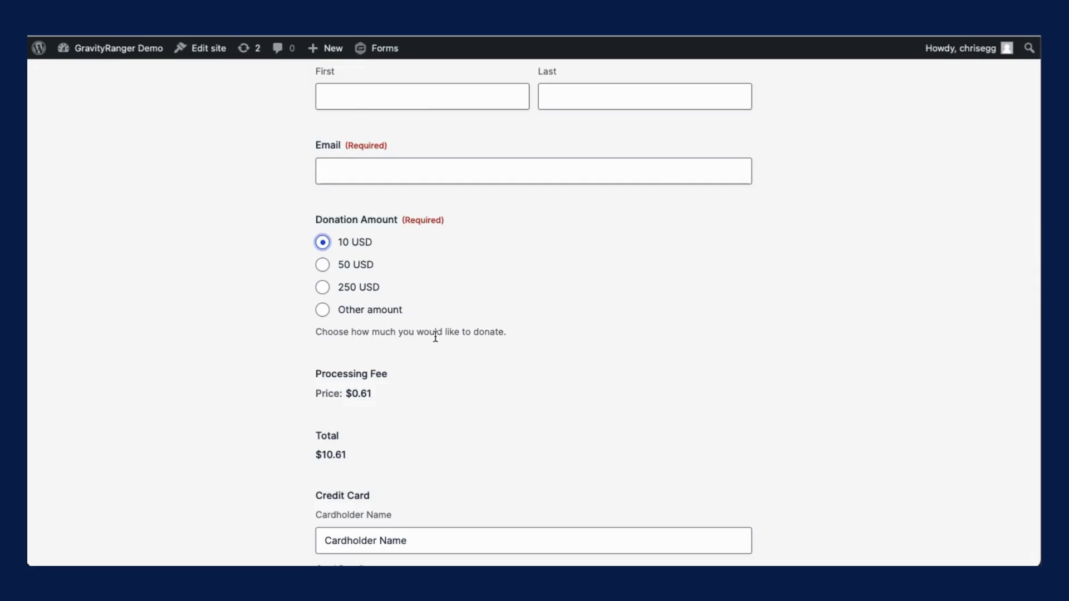
{"action": "scroll", "coordinate": [436, 336], "scroll_direction": "up", "scroll_amount": 1}
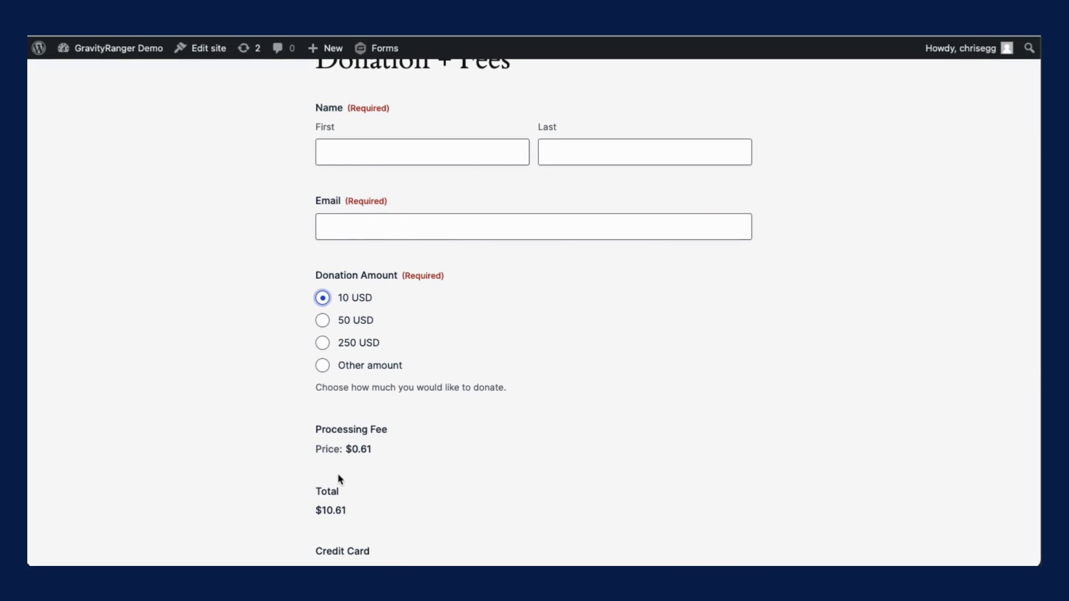
Choose Other amount with no value and highlight the resulting $0.31 processing fee
{"action": "left_click", "coordinate": [323, 366]}
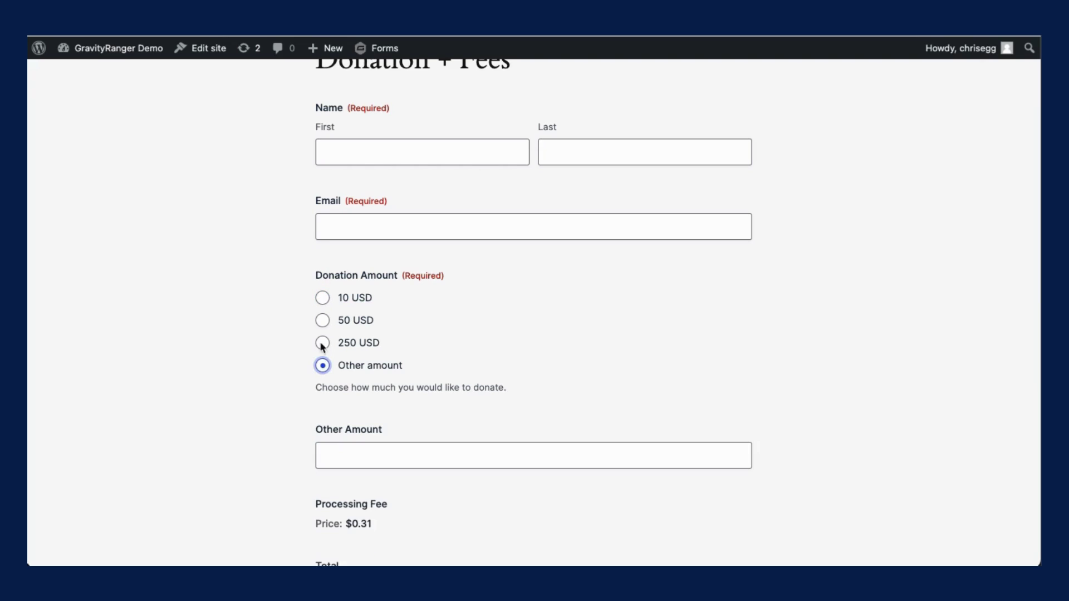
{"action": "scroll", "coordinate": [323, 346], "scroll_direction": "down", "scroll_amount": 2}
{"action": "triple_click", "coordinate": [332, 415]}
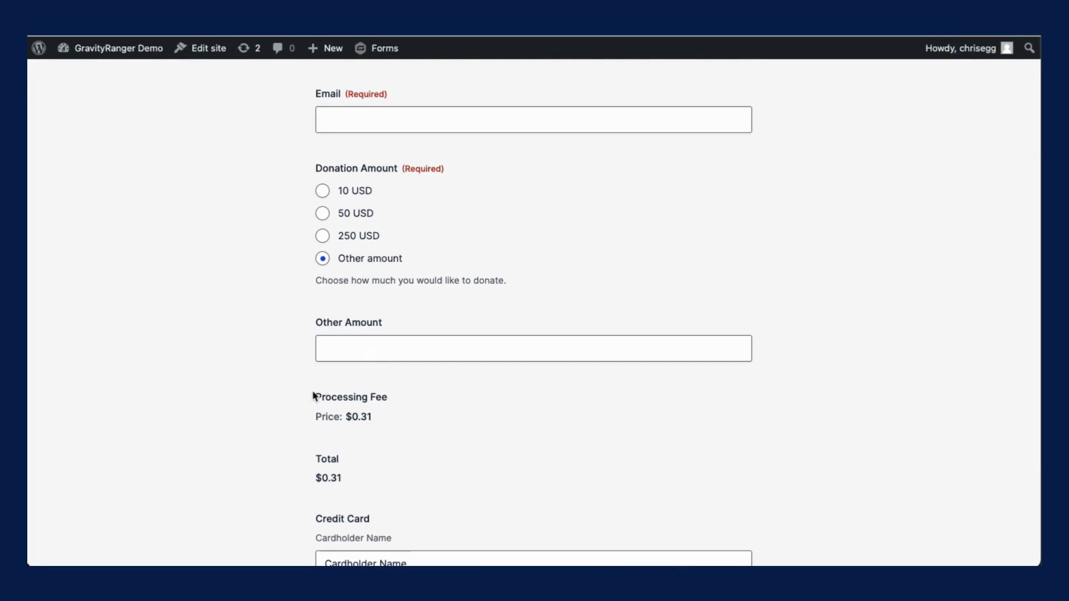
{"action": "left_click", "coordinate": [406, 404]}
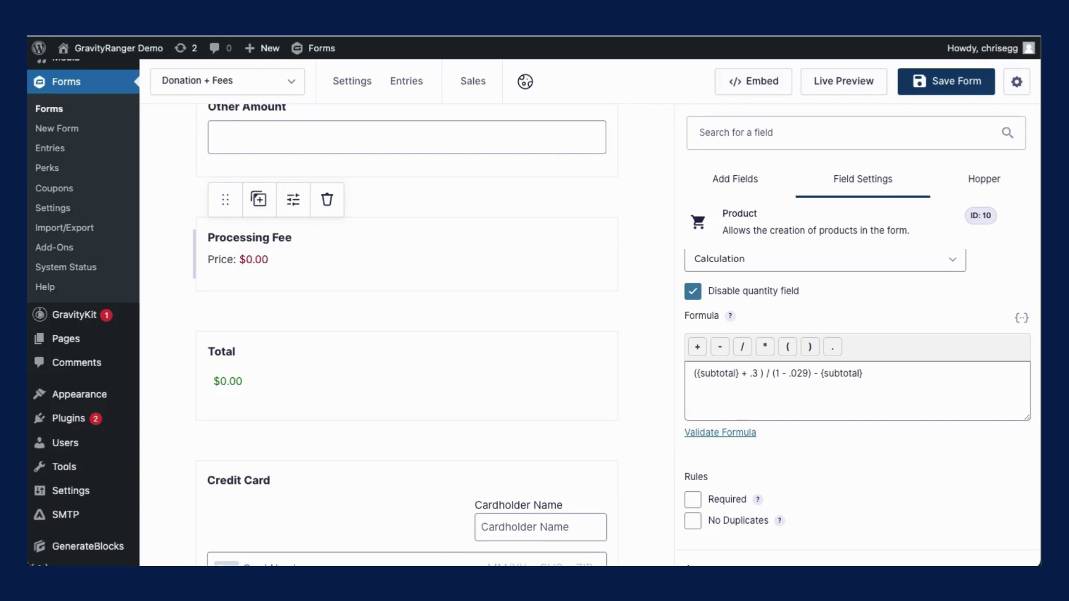
Review the Processing Fee's conditional logic showing it when Donation Amount is not empty
{"action": "scroll", "coordinate": [501, 363], "scroll_direction": "down", "scroll_amount": 3}
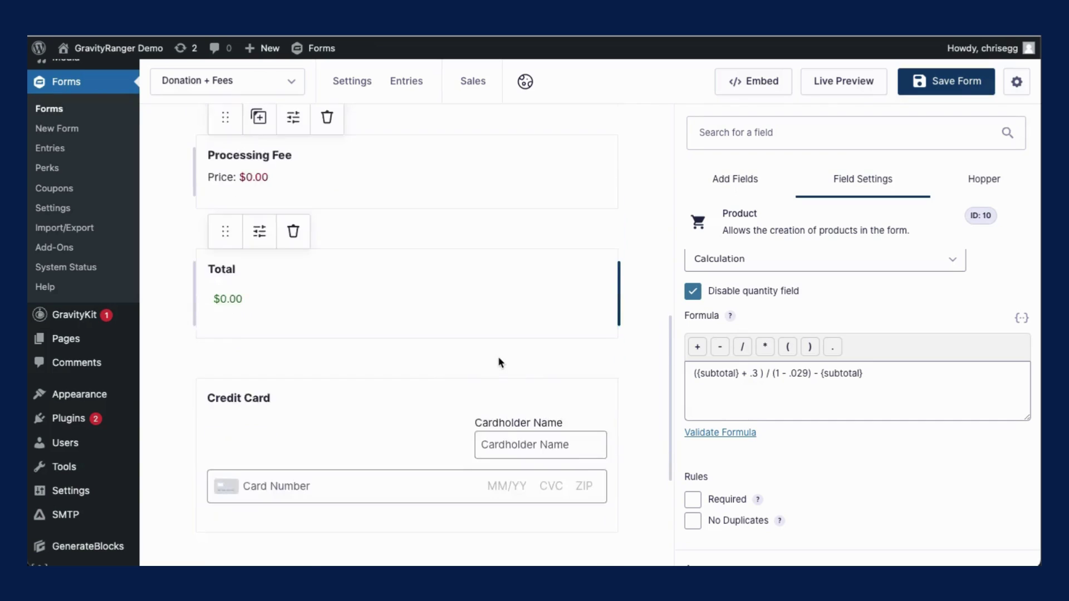
{"action": "scroll", "coordinate": [499, 362], "scroll_direction": "up", "scroll_amount": 1}
{"action": "scroll", "coordinate": [499, 362], "scroll_direction": "up", "scroll_amount": 2}
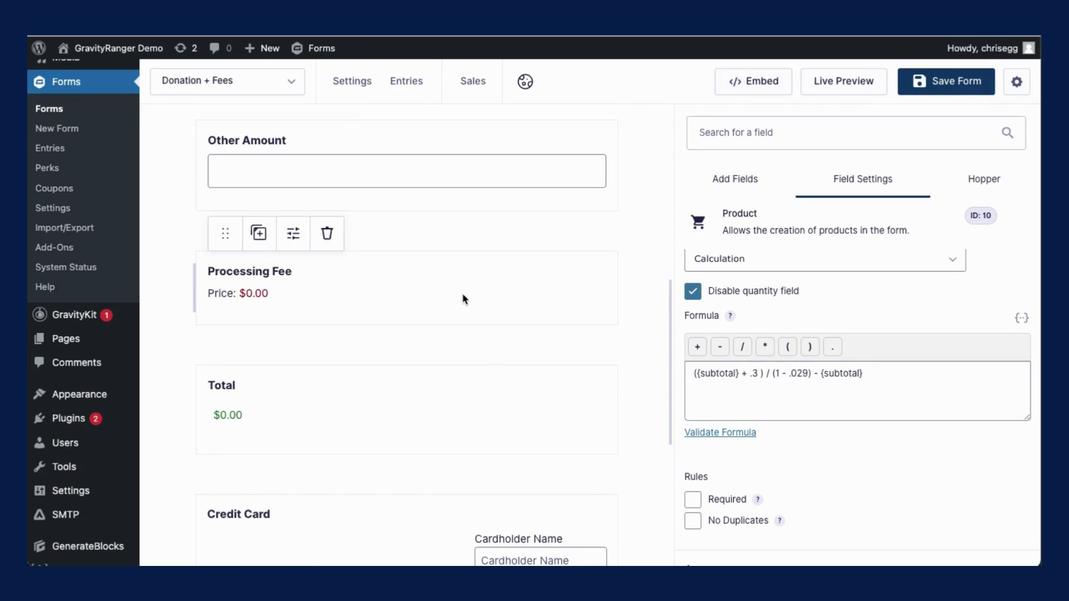
{"action": "scroll", "coordinate": [578, 316], "scroll_direction": "up", "scroll_amount": 1}
{"action": "scroll", "coordinate": [739, 544], "scroll_direction": "down", "scroll_amount": 3}
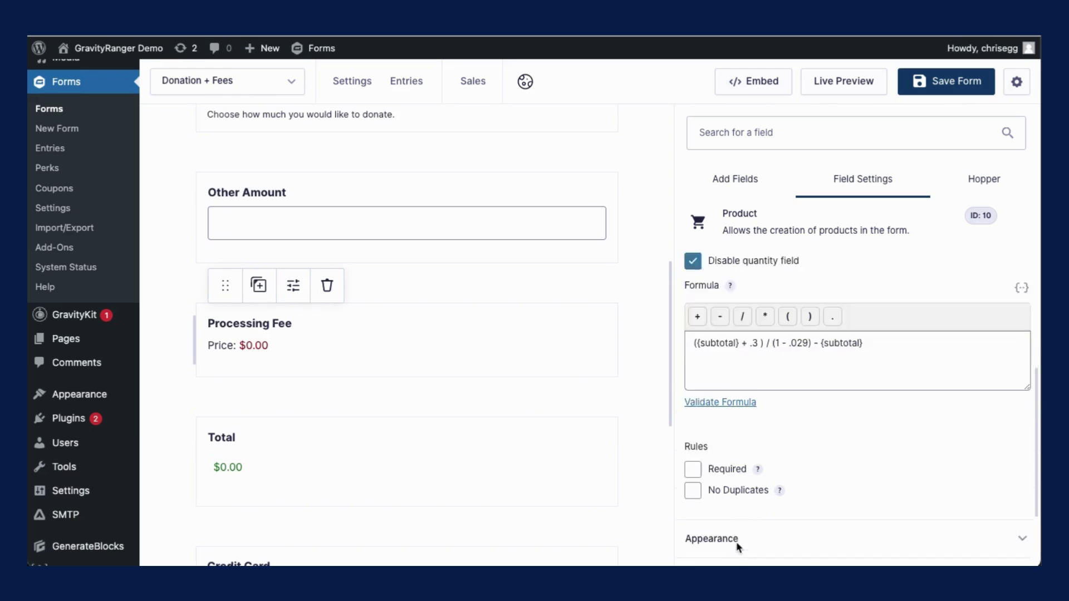
{"action": "left_click", "coordinate": [732, 546]}
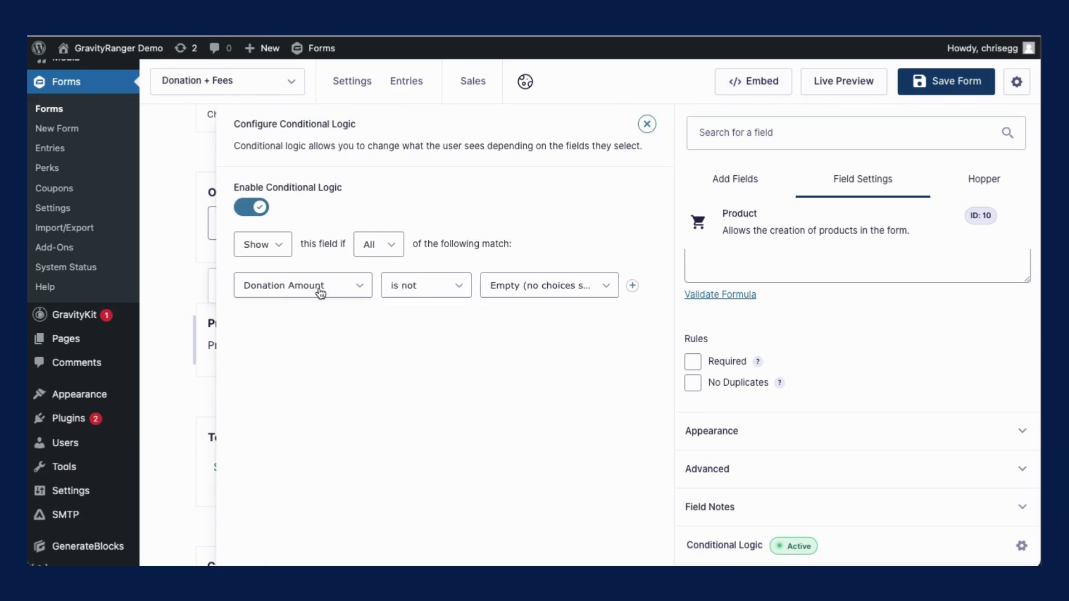
{"action": "left_click", "coordinate": [175, 261]}
Show the Add Fields panel and scroll to the Standard Fields
{"action": "scroll", "coordinate": [300, 345], "scroll_direction": "up", "scroll_amount": 3}
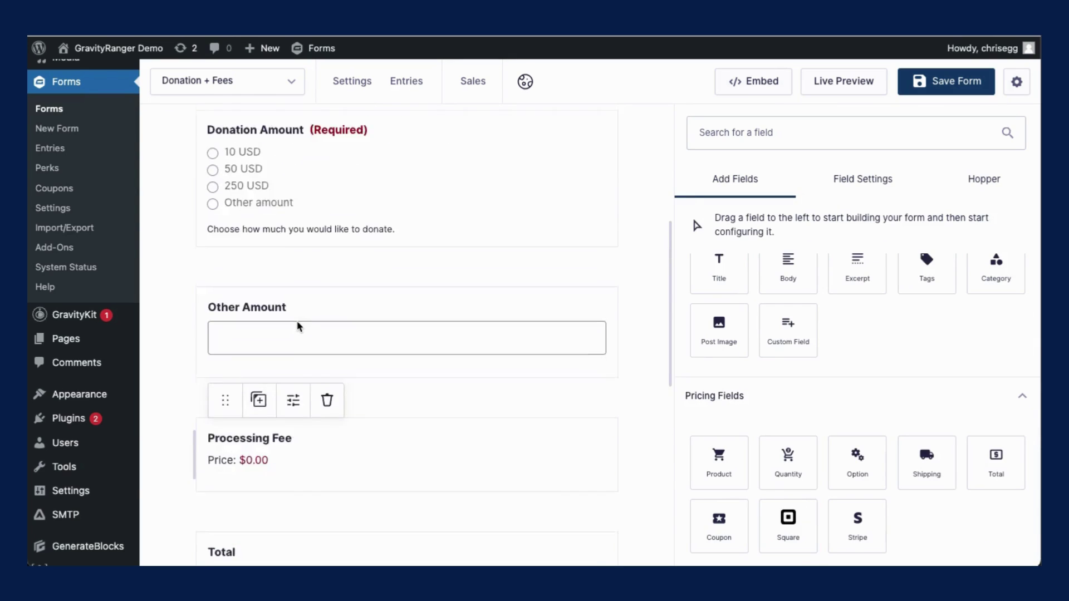
{"action": "left_click", "coordinate": [227, 82]}
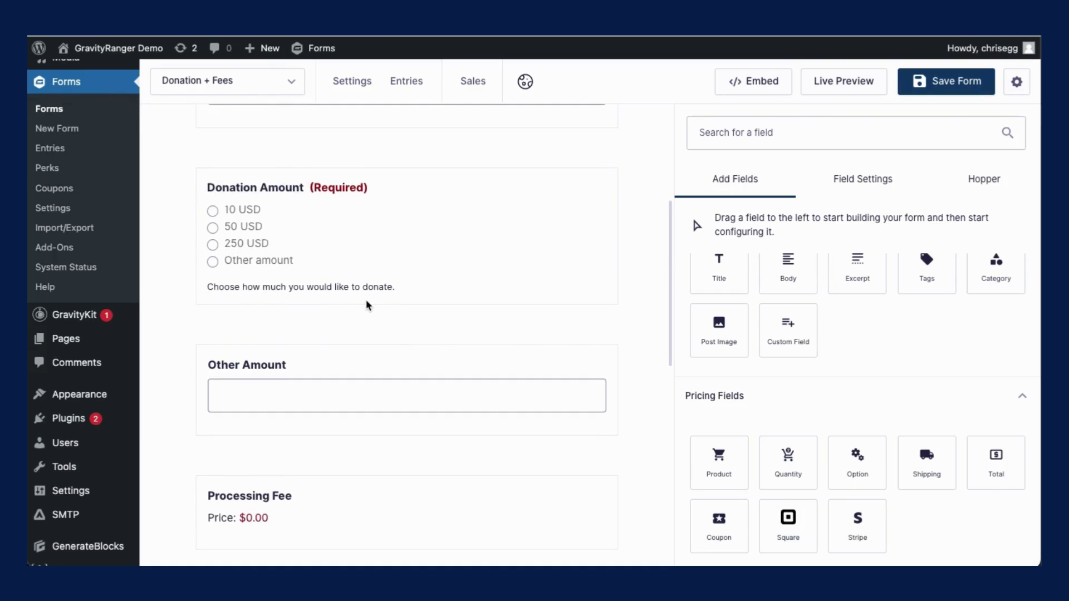
{"action": "scroll", "coordinate": [366, 304], "scroll_direction": "down", "scroll_amount": 3}
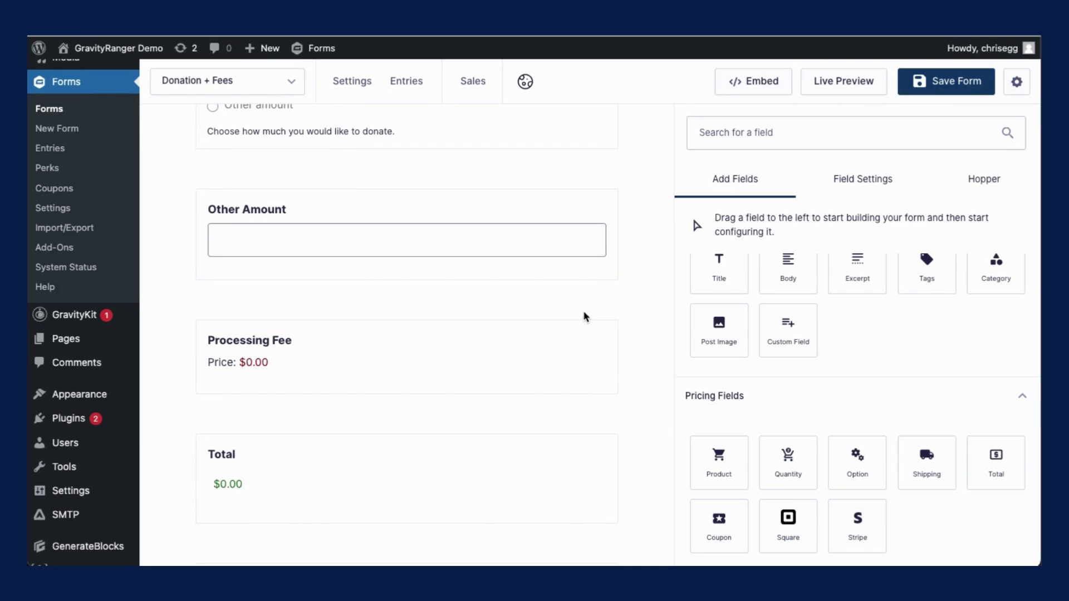
{"action": "scroll", "coordinate": [771, 395], "scroll_direction": "up", "scroll_amount": 10}
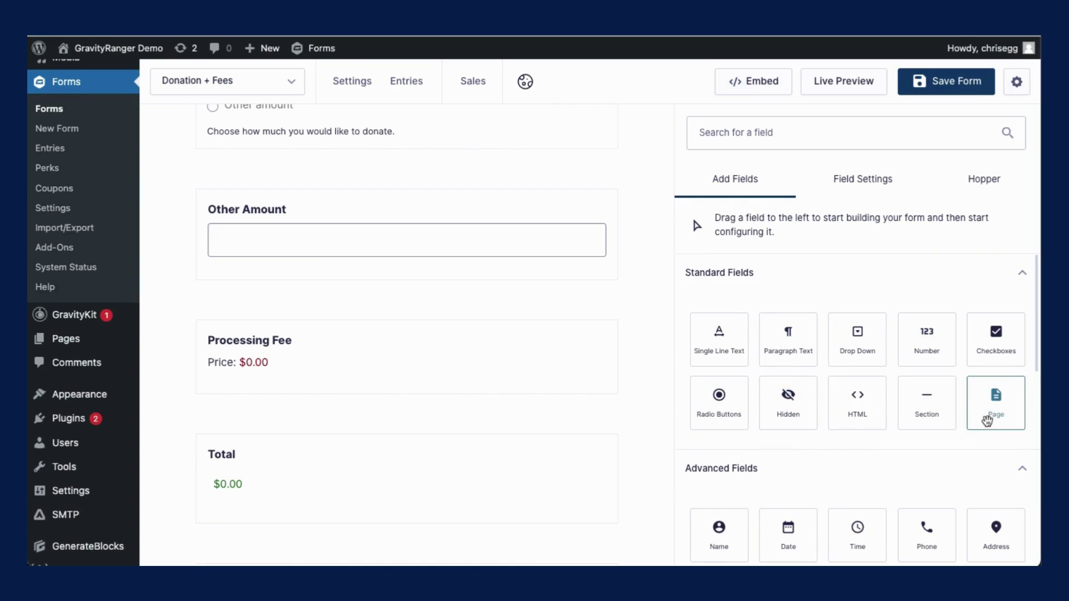
Add a Radio Buttons field above Processing Fee labelled 'Will you cover the processing fees?'
{"action": "left_click_drag", "start_coordinate": [718, 398], "coordinate": [523, 307]}
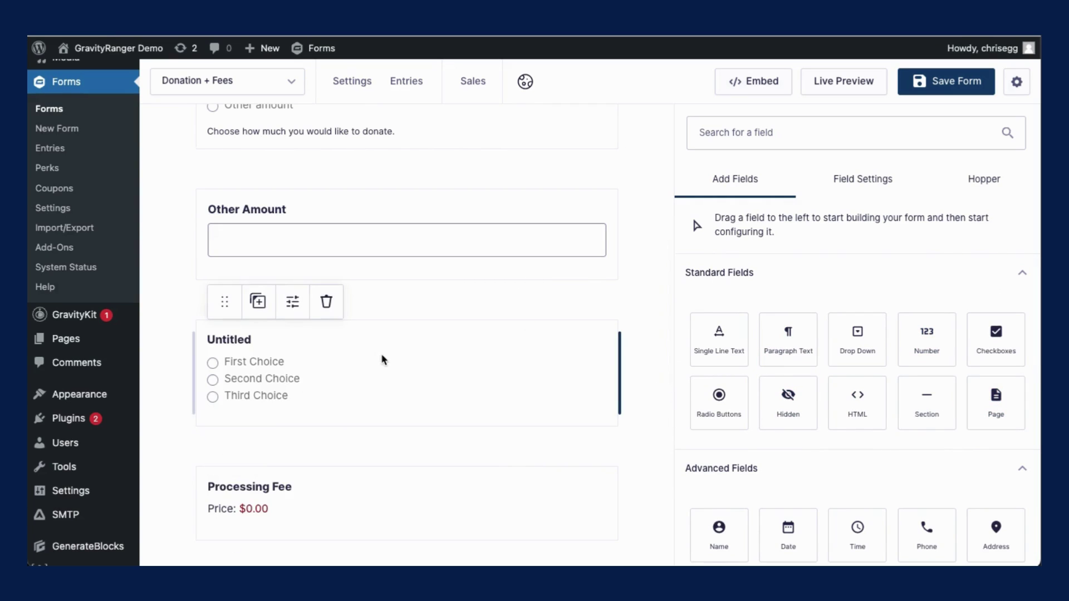
{"action": "scroll", "coordinate": [740, 332], "scroll_direction": "up", "scroll_amount": 3}
{"action": "left_click", "coordinate": [740, 338]}
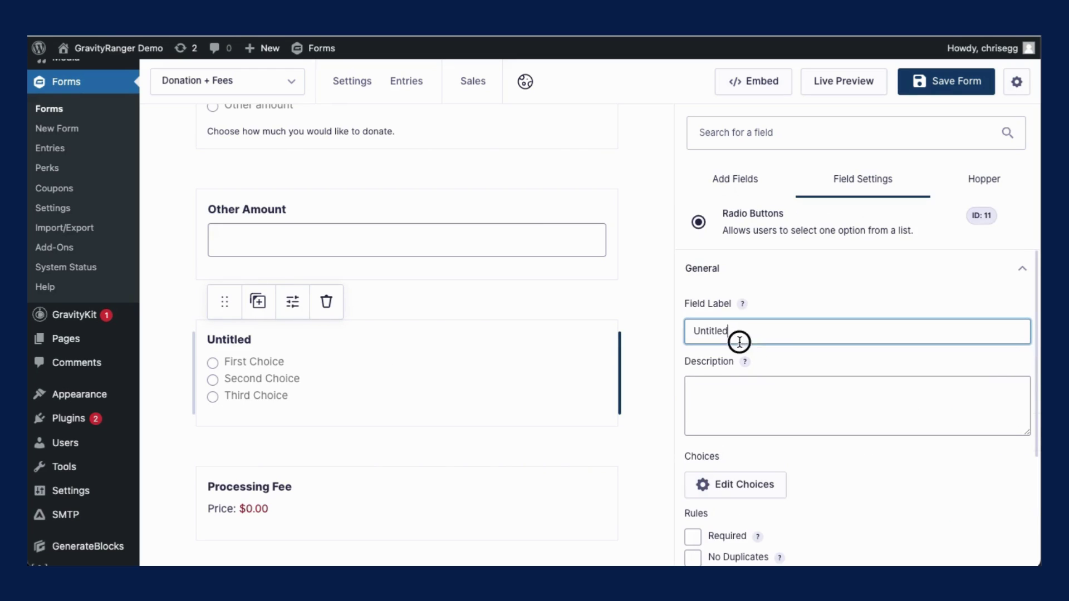
{"action": "double_click", "coordinate": [739, 339]}
{"action": "type", "text": "W"}
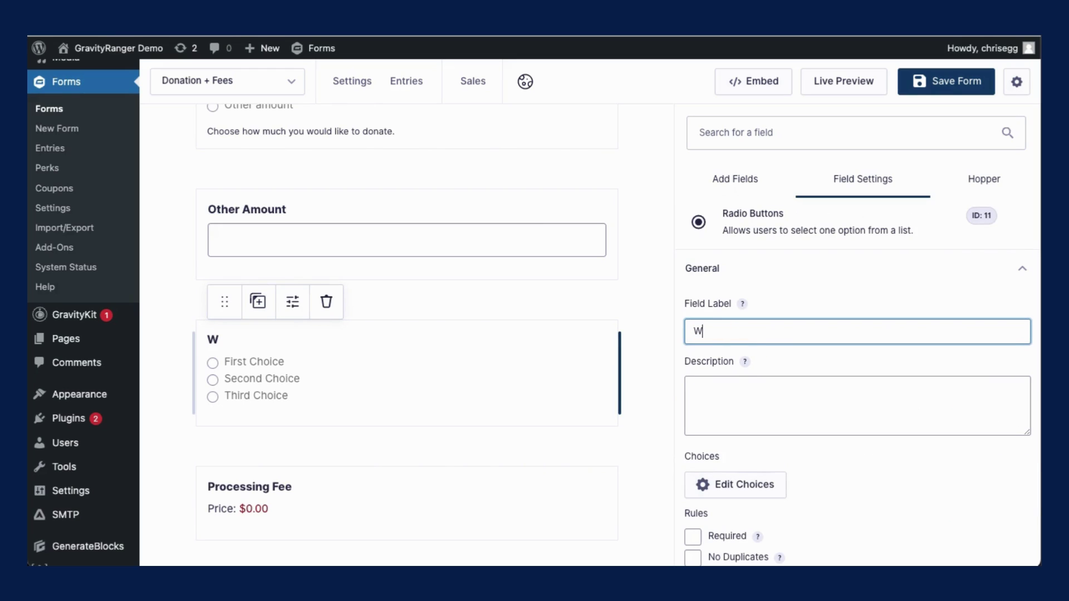
{"action": "type", "text": "ill you cover the"}
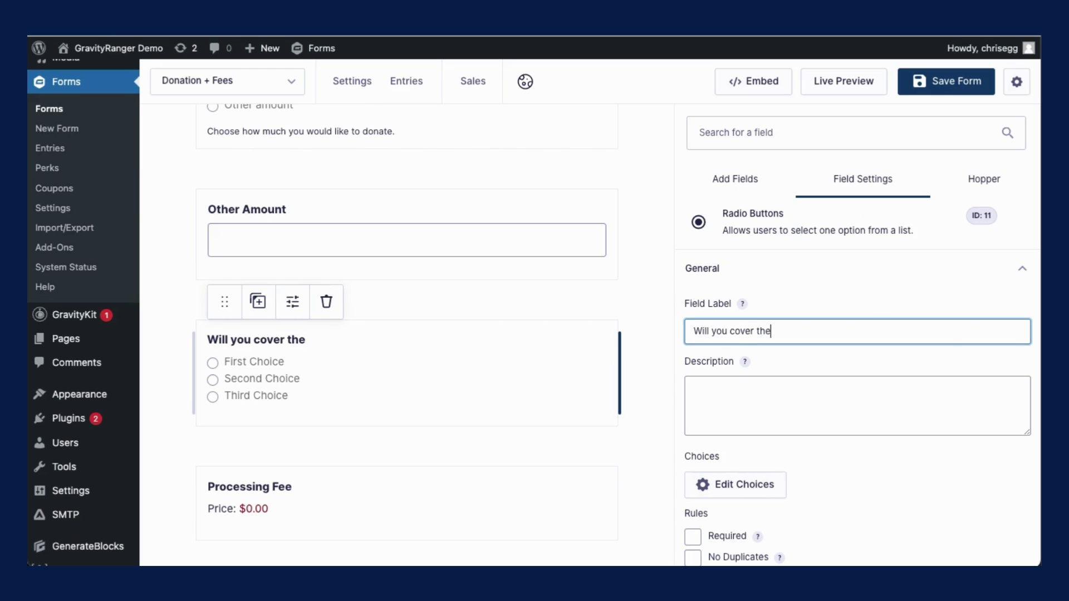
{"action": "type", "text": " processing fees?"}
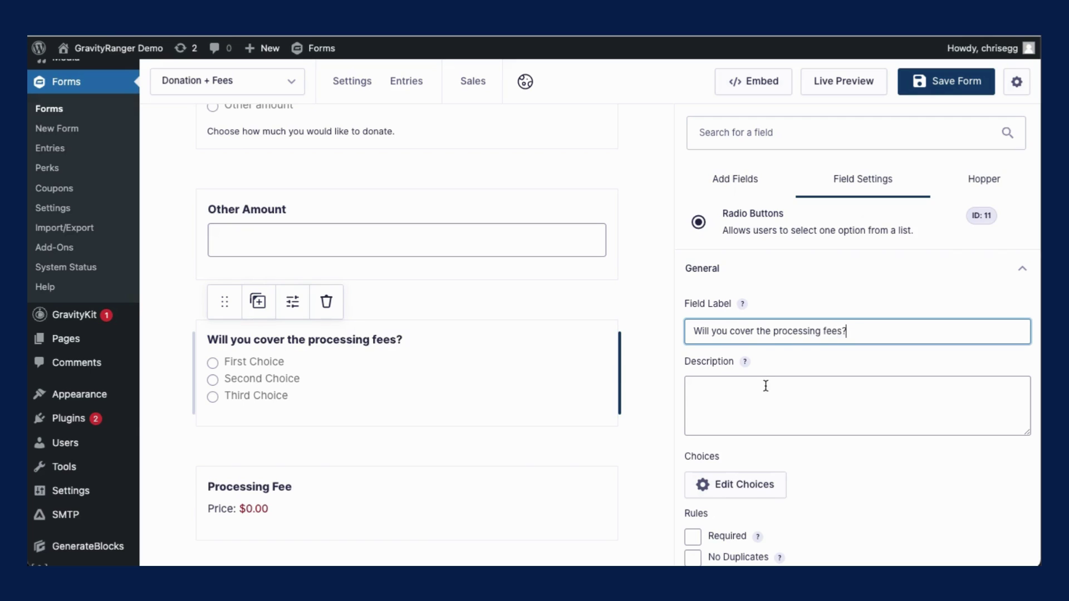
Rename the radio choices to Yes! and No Thanks! and delete the third choice
{"action": "scroll", "coordinate": [765, 385], "scroll_direction": "down", "scroll_amount": 3}
{"action": "left_click", "coordinate": [734, 345]}
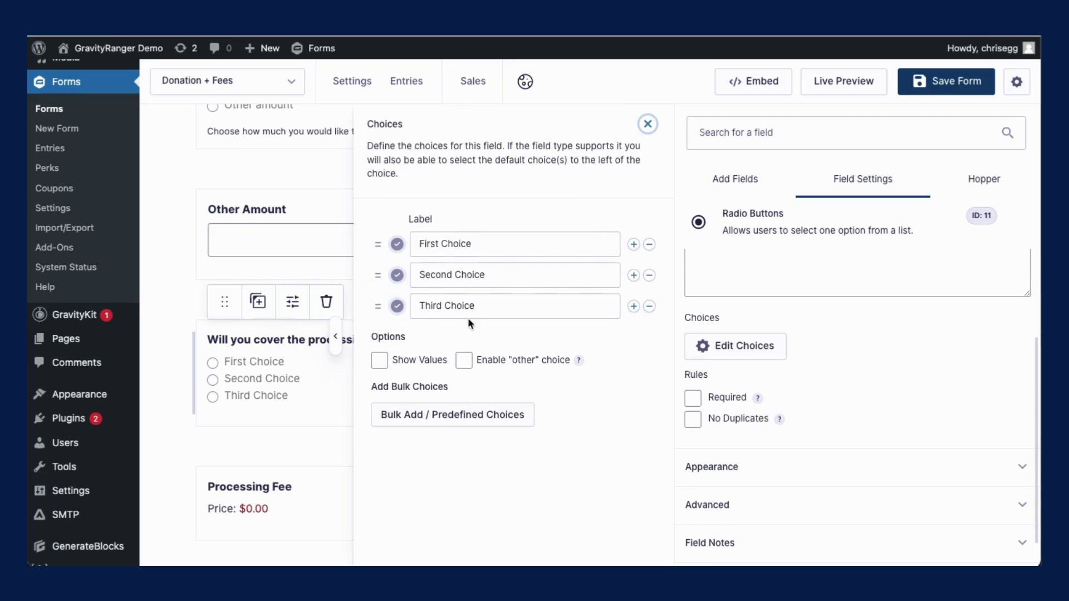
{"action": "left_click", "coordinate": [455, 235]}
{"action": "type", "text": "Yes!"}
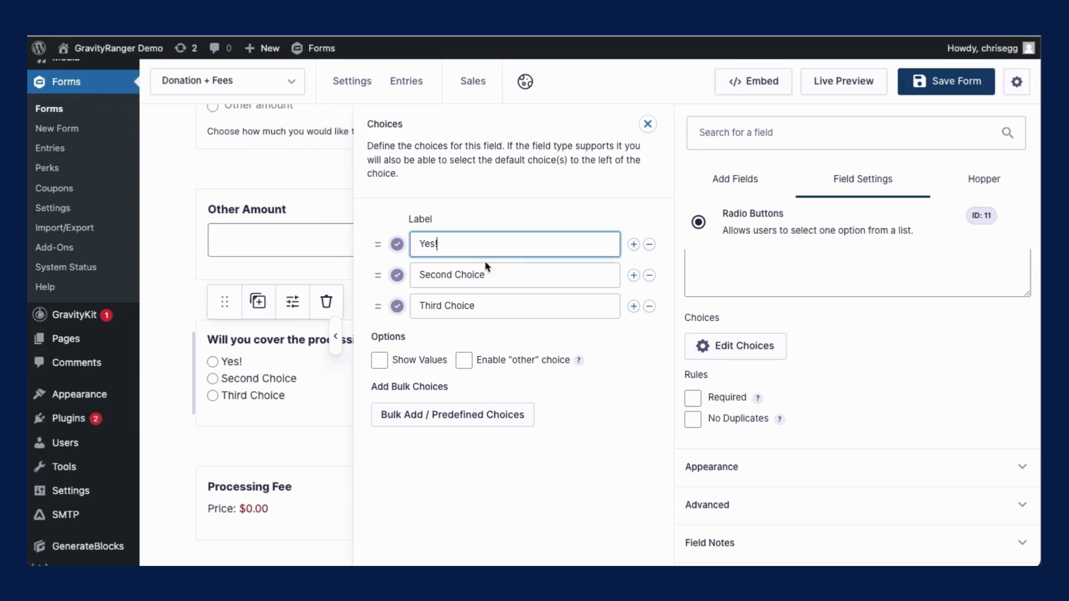
{"action": "left_click", "coordinate": [499, 272]}
{"action": "type", "text": "No Thanks!"}
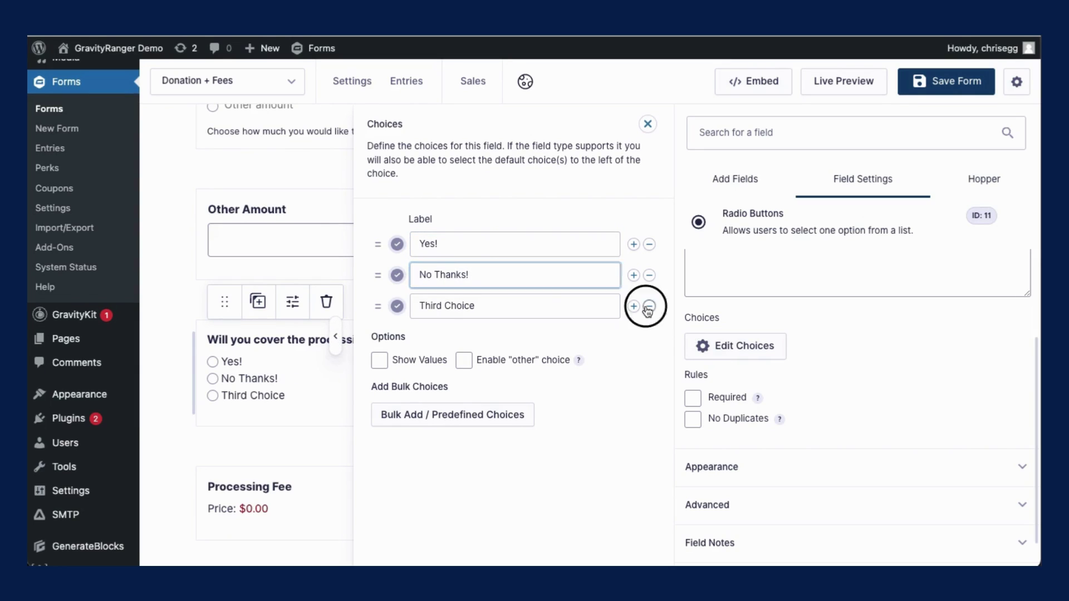
{"action": "left_click", "coordinate": [649, 306]}
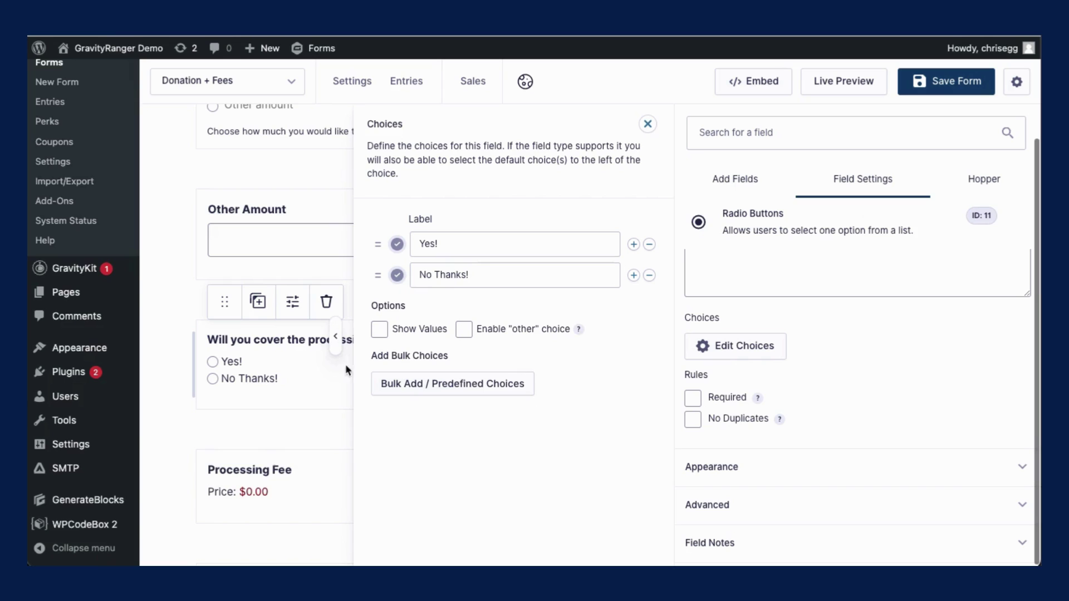
Give Processing Fee conditional logic: show if 'Will you cover the processing fees?' is Yes!
{"action": "left_click", "coordinate": [313, 433]}
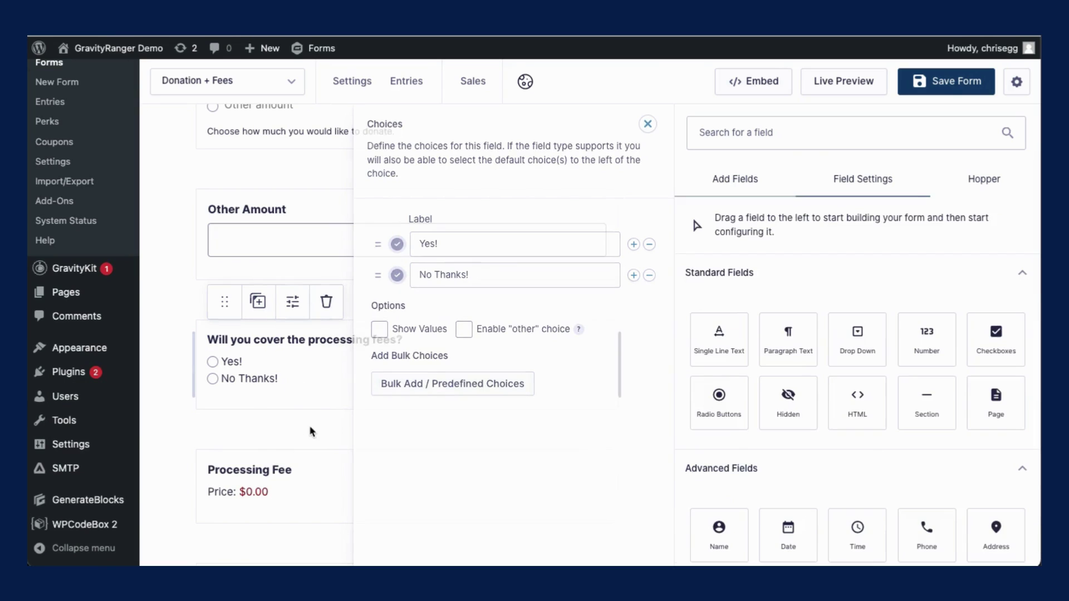
{"action": "left_click", "coordinate": [341, 428]}
{"action": "scroll", "coordinate": [808, 413], "scroll_direction": "down", "scroll_amount": 4}
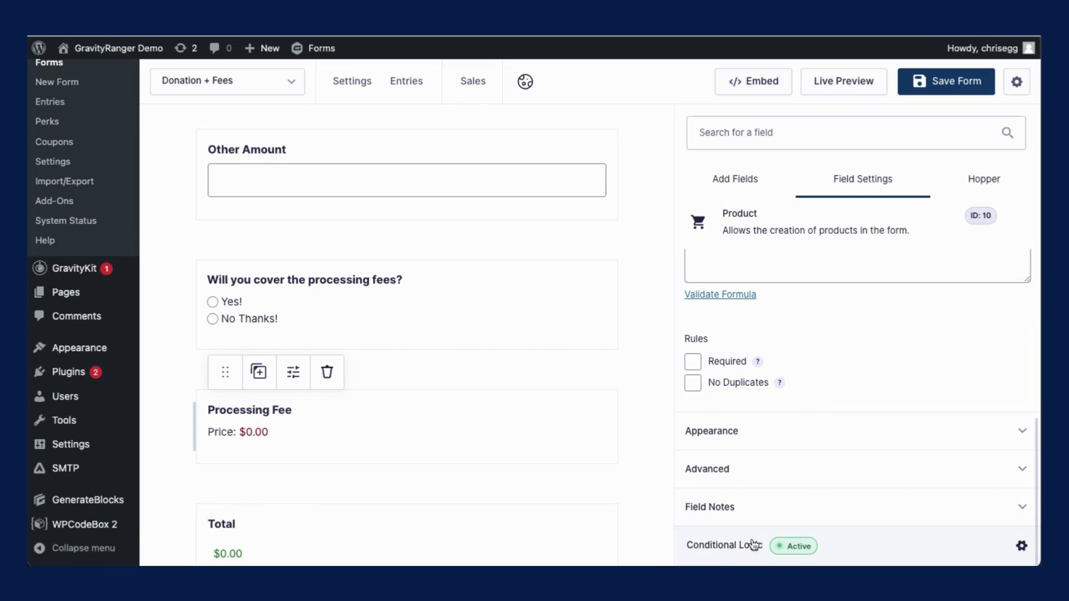
{"action": "left_click", "coordinate": [735, 544]}
{"action": "left_click", "coordinate": [325, 285]}
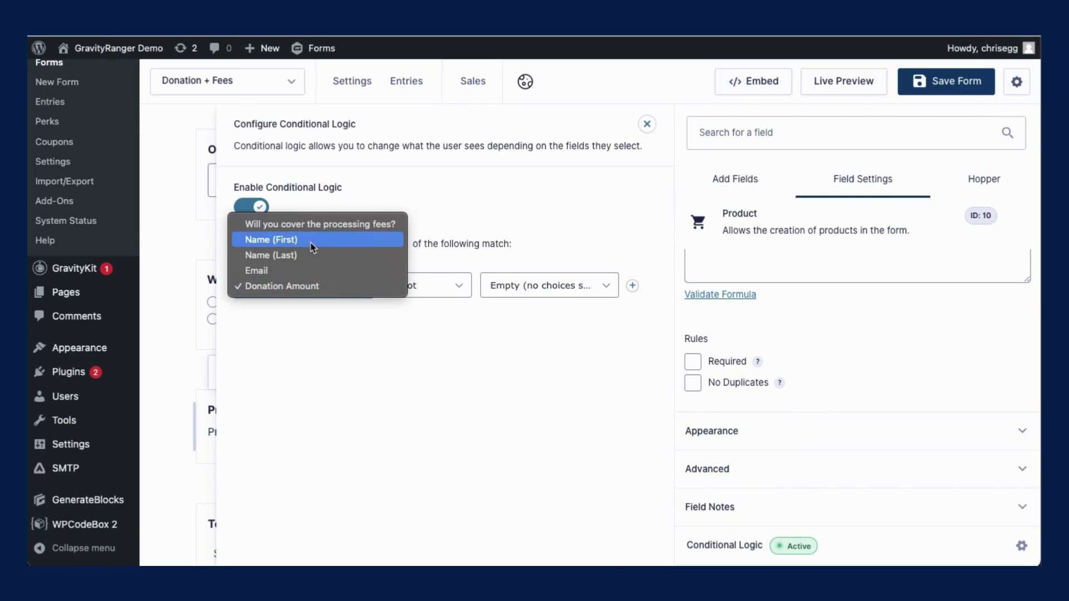
{"action": "left_click", "coordinate": [316, 225]}
{"action": "left_click", "coordinate": [434, 292]}
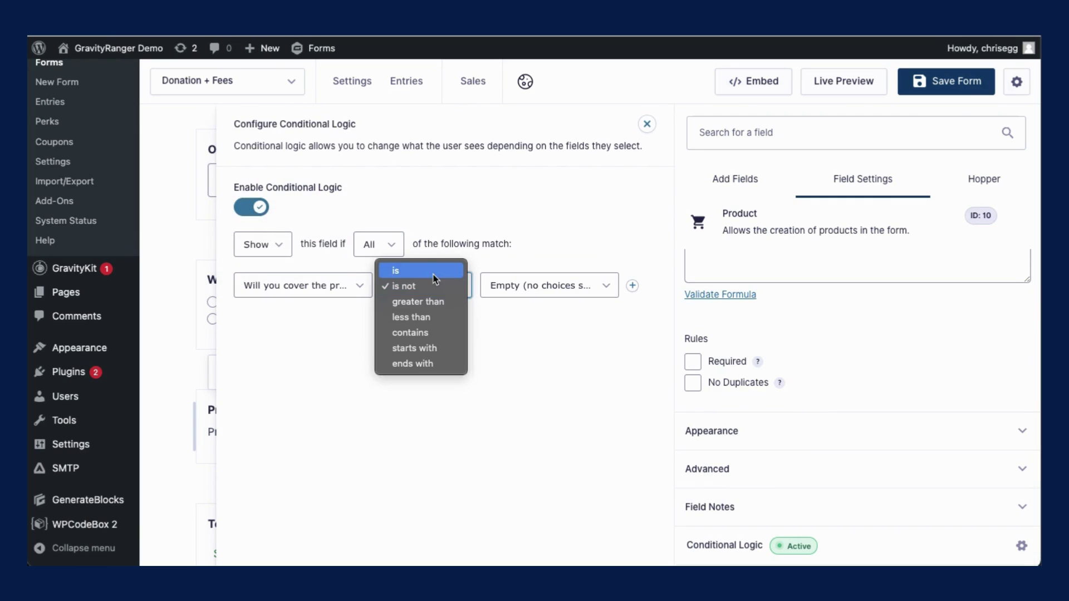
{"action": "left_click", "coordinate": [435, 277]}
{"action": "left_click", "coordinate": [514, 289]}
{"action": "left_click", "coordinate": [521, 308]}
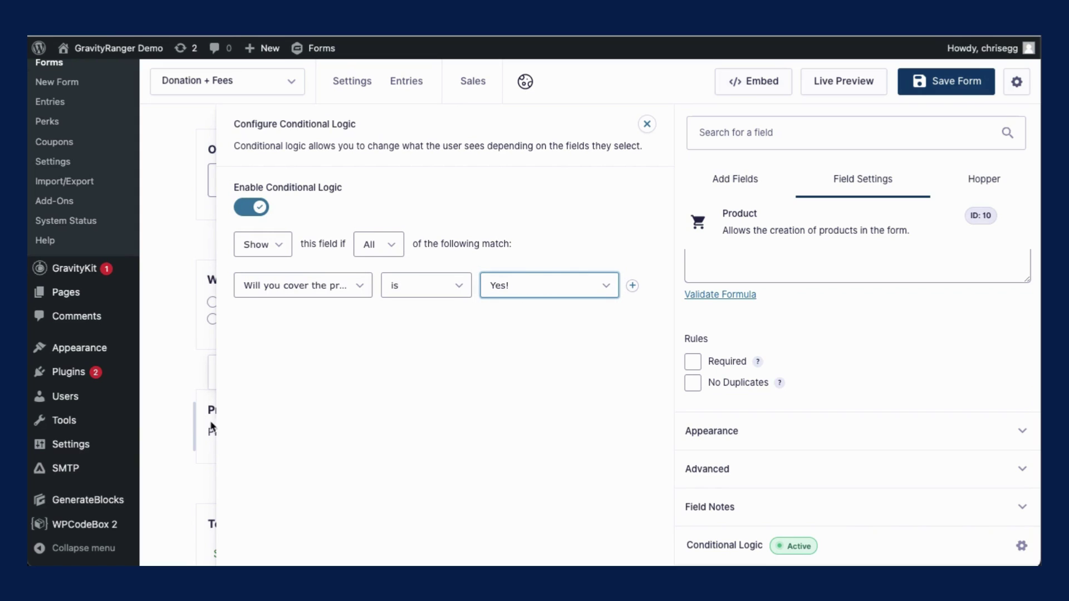
Save the form and open its live preview with Unrequire ticked
{"action": "left_click", "coordinate": [943, 85]}
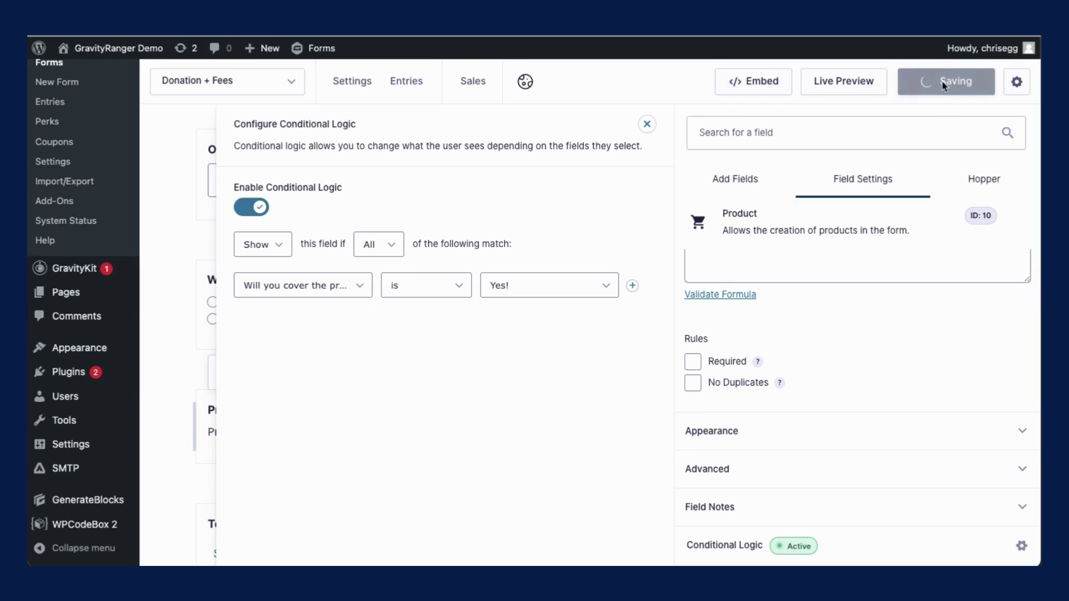
{"action": "mouse_move", "coordinate": [844, 83]}
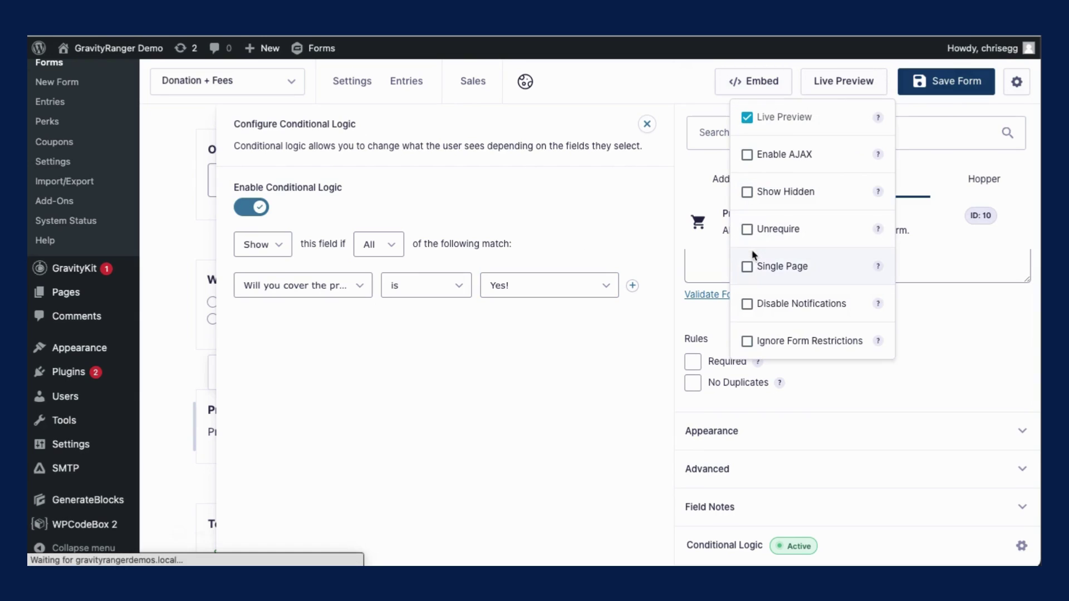
{"action": "left_click", "coordinate": [754, 231]}
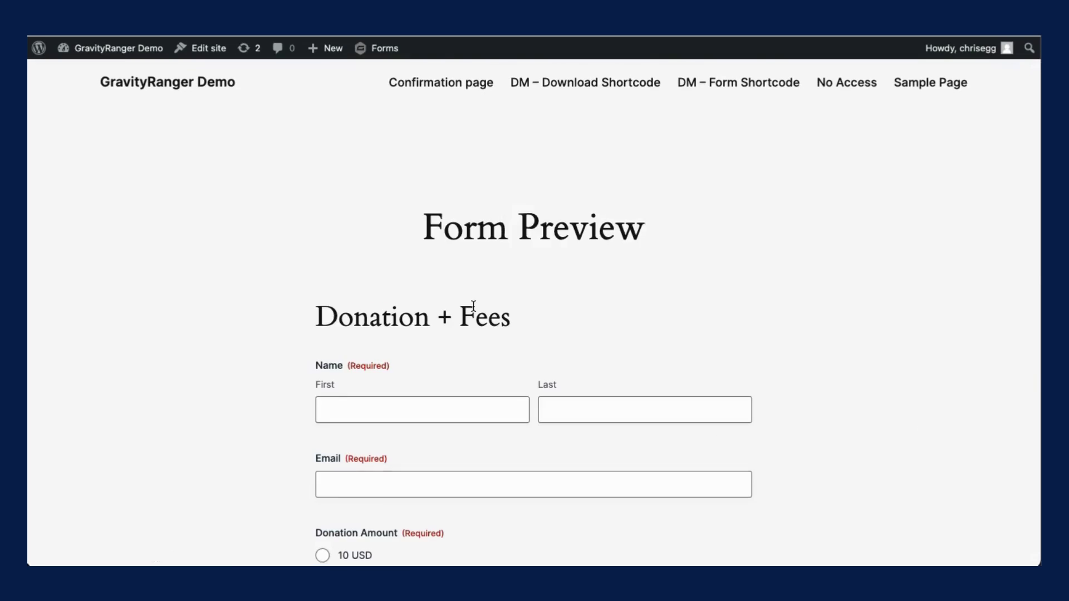
Pick 10 USD and toggle Yes!/No Thanks! to see the $0.61 fee appear and disappear
{"action": "scroll", "coordinate": [474, 308], "scroll_direction": "down", "scroll_amount": 5}
{"action": "scroll", "coordinate": [472, 310], "scroll_direction": "down", "scroll_amount": 1}
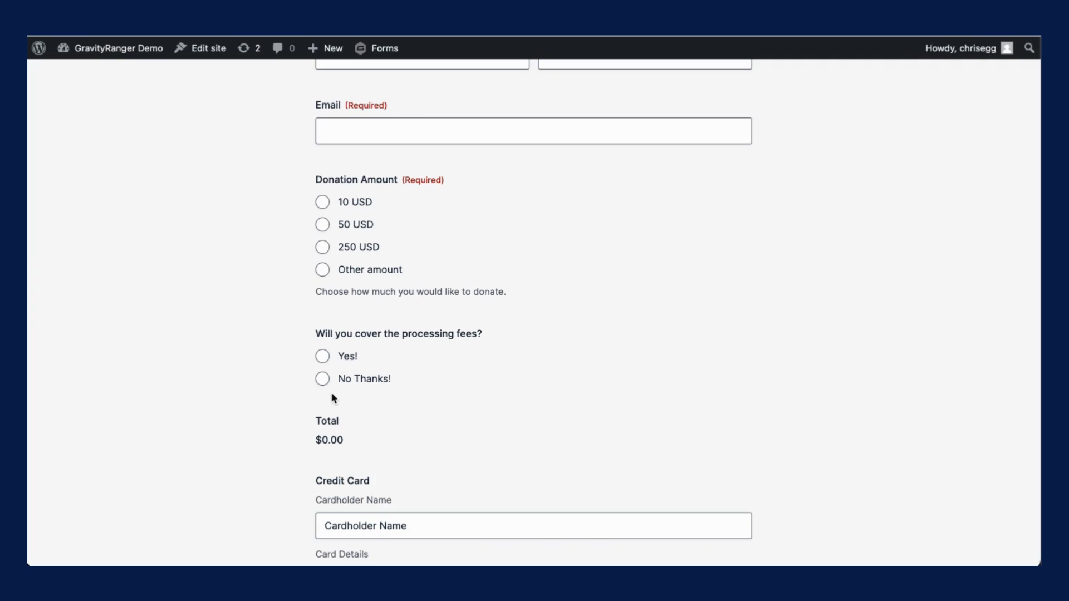
{"action": "left_click", "coordinate": [322, 202]}
{"action": "scroll", "coordinate": [438, 251], "scroll_direction": "down", "scroll_amount": 1}
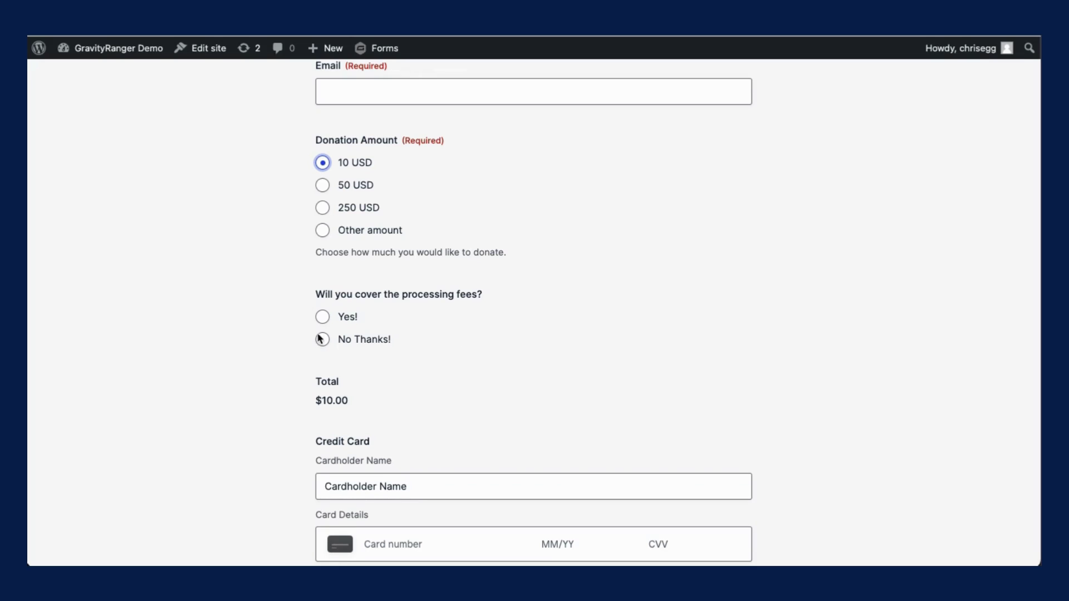
{"action": "left_click", "coordinate": [324, 318]}
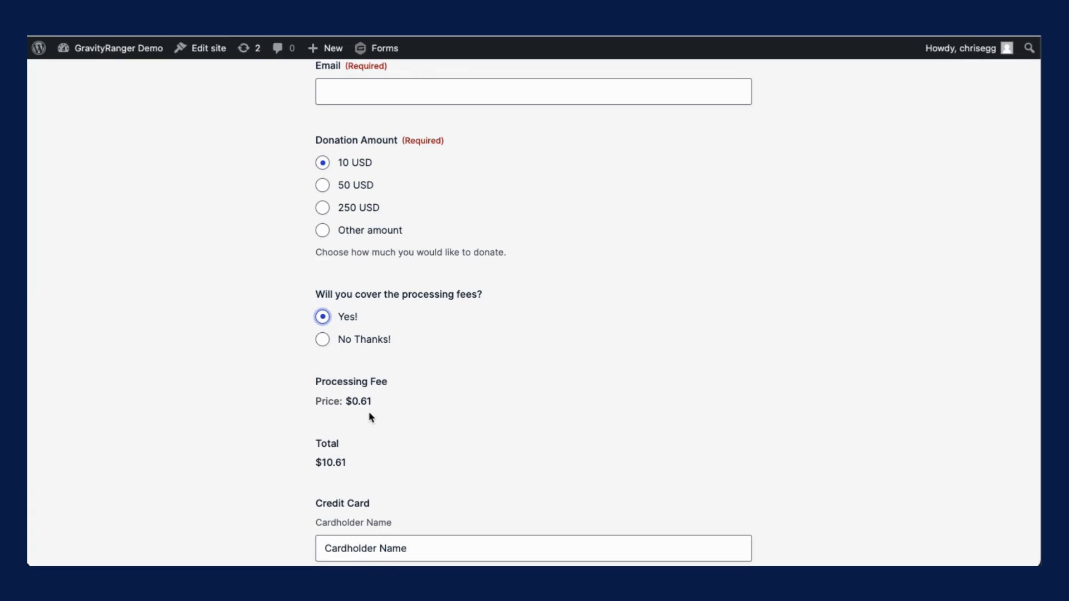
{"action": "left_click", "coordinate": [326, 339]}
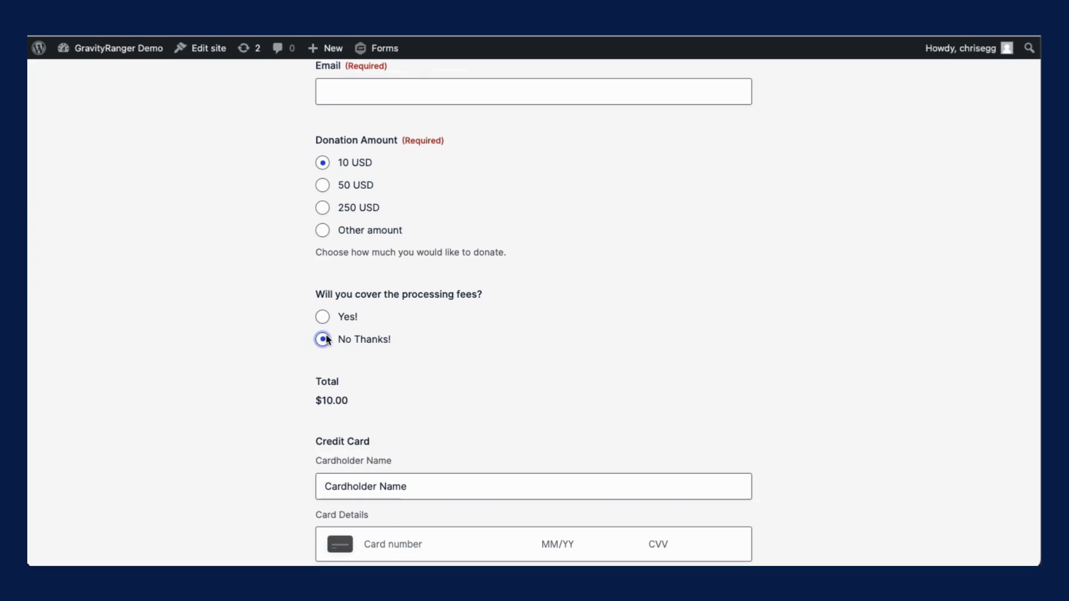
Choose Other amount, enter 100 and pick Yes! to see a $3.30 fee
{"action": "left_click", "coordinate": [323, 234]}
{"action": "scroll", "coordinate": [383, 322], "scroll_direction": "down", "scroll_amount": 2}
{"action": "scroll", "coordinate": [384, 317], "scroll_direction": "up", "scroll_amount": 1}
{"action": "left_click", "coordinate": [378, 296]}
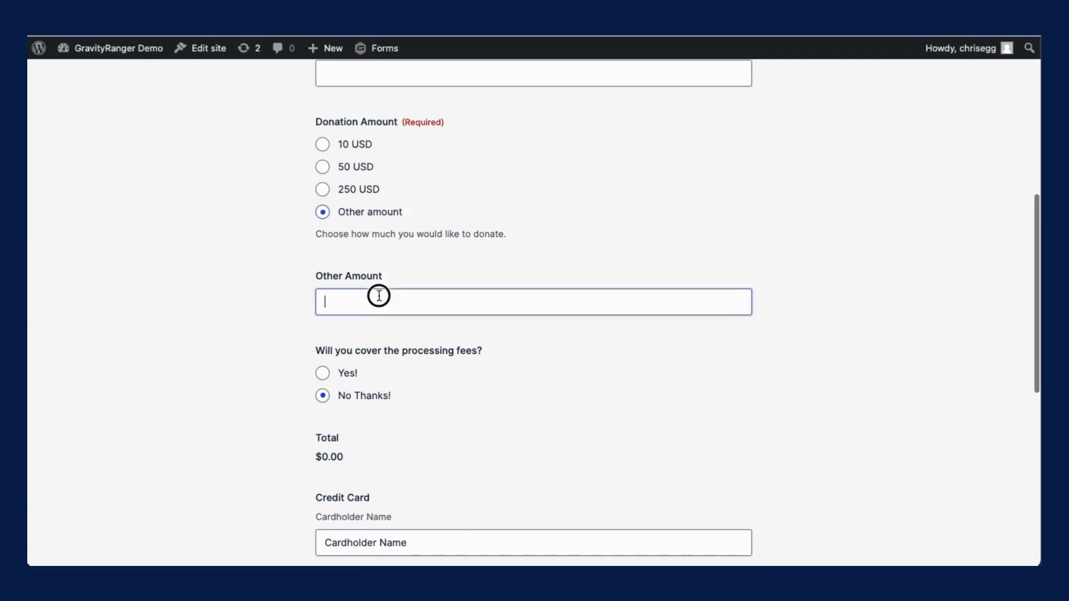
{"action": "type", "text": "100"}
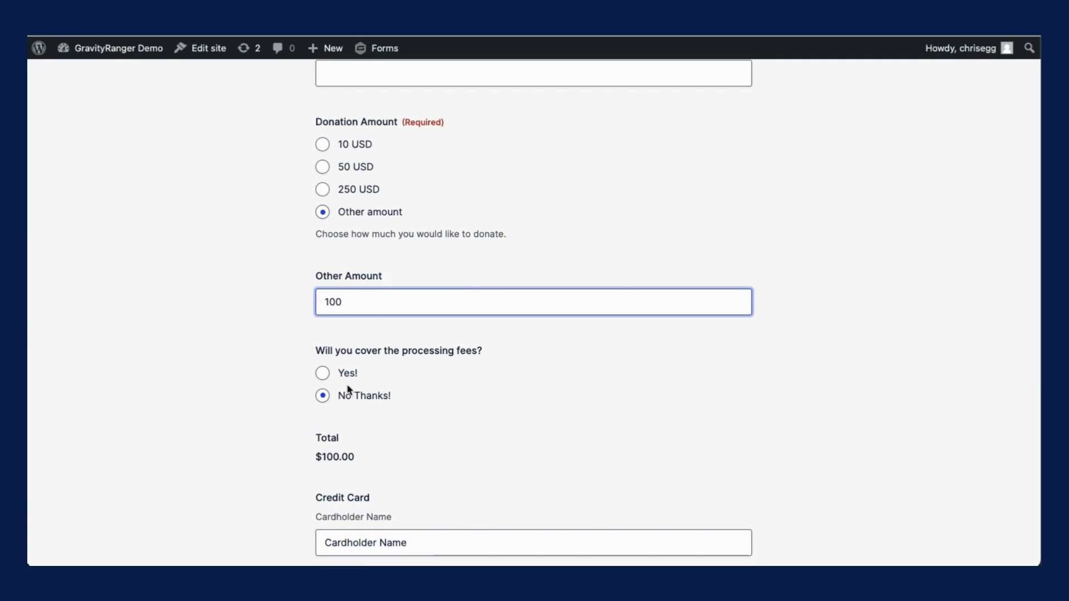
{"action": "left_click", "coordinate": [322, 378]}
{"action": "scroll", "coordinate": [426, 439], "scroll_direction": "down", "scroll_amount": 3}
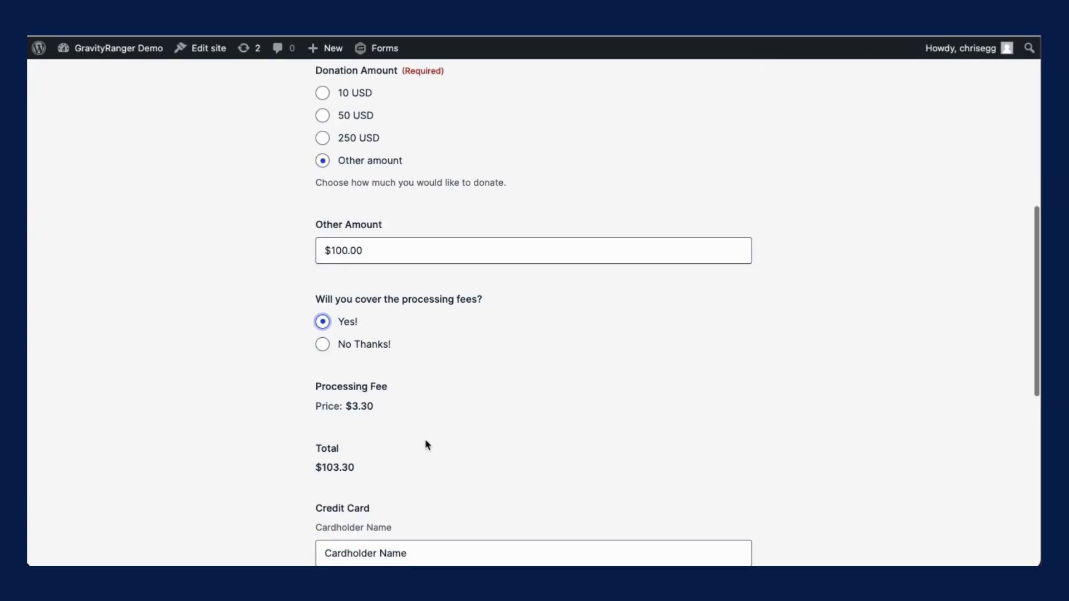
{"action": "scroll", "coordinate": [348, 349], "scroll_direction": "up", "scroll_amount": 2}
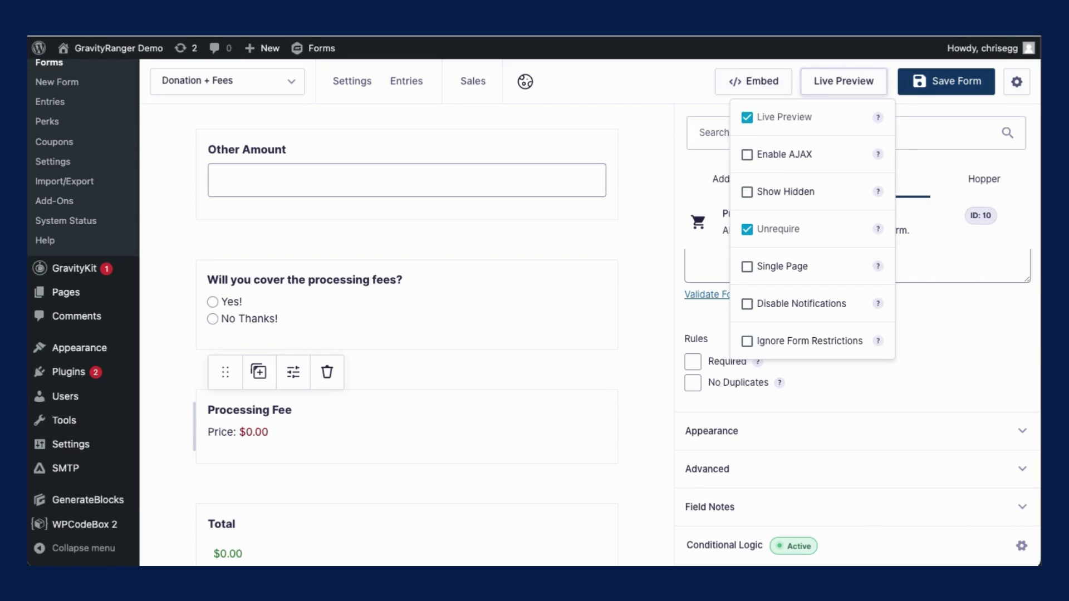
Close the forms list and the Live Preview options to return to the form editor
{"action": "left_click", "coordinate": [227, 81]}
{"action": "left_click", "coordinate": [282, 215]}
{"action": "scroll", "coordinate": [439, 382], "scroll_direction": "down", "scroll_amount": 1}
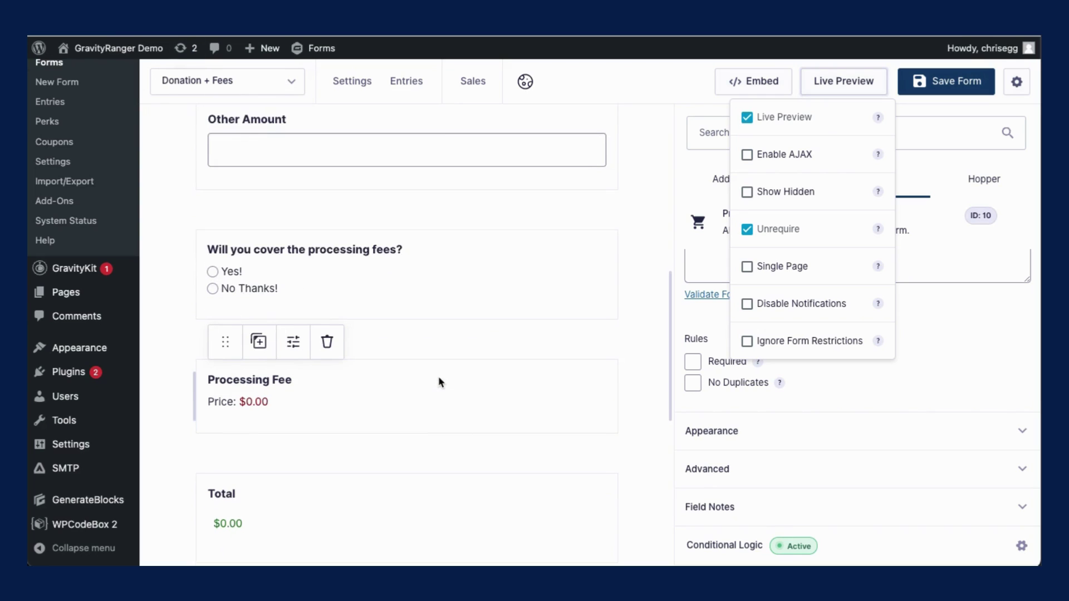
{"action": "scroll", "coordinate": [439, 382], "scroll_direction": "down", "scroll_amount": 2}
{"action": "scroll", "coordinate": [389, 358], "scroll_direction": "up", "scroll_amount": 4}
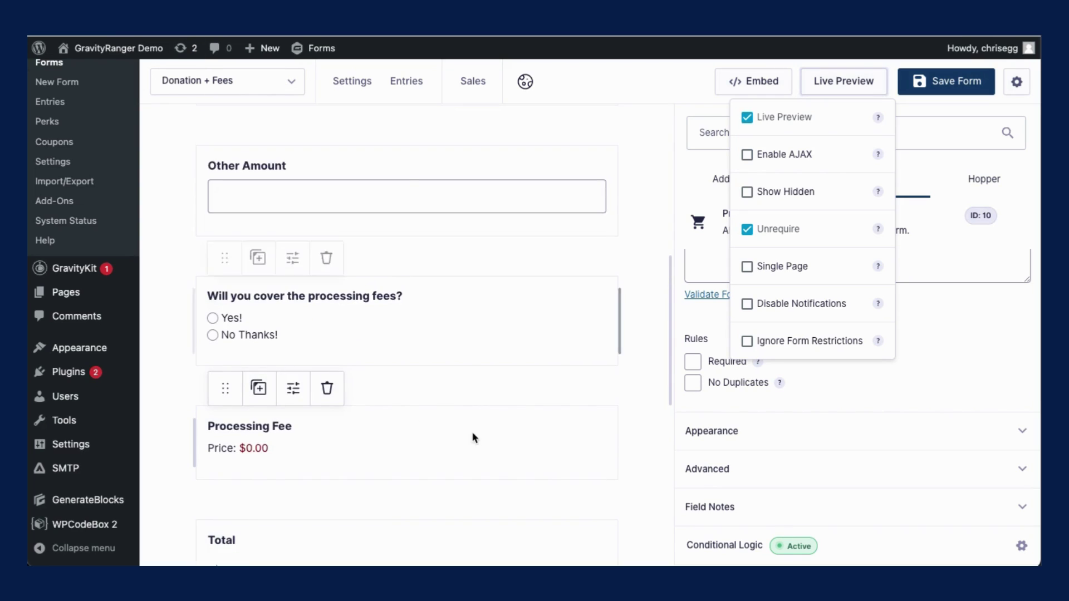
{"action": "left_click", "coordinate": [474, 438]}
Highlight the '+ .3 ) / (1 - .029' fee portion of the Processing Fee formula
{"action": "scroll", "coordinate": [809, 314], "scroll_direction": "up", "scroll_amount": 5}
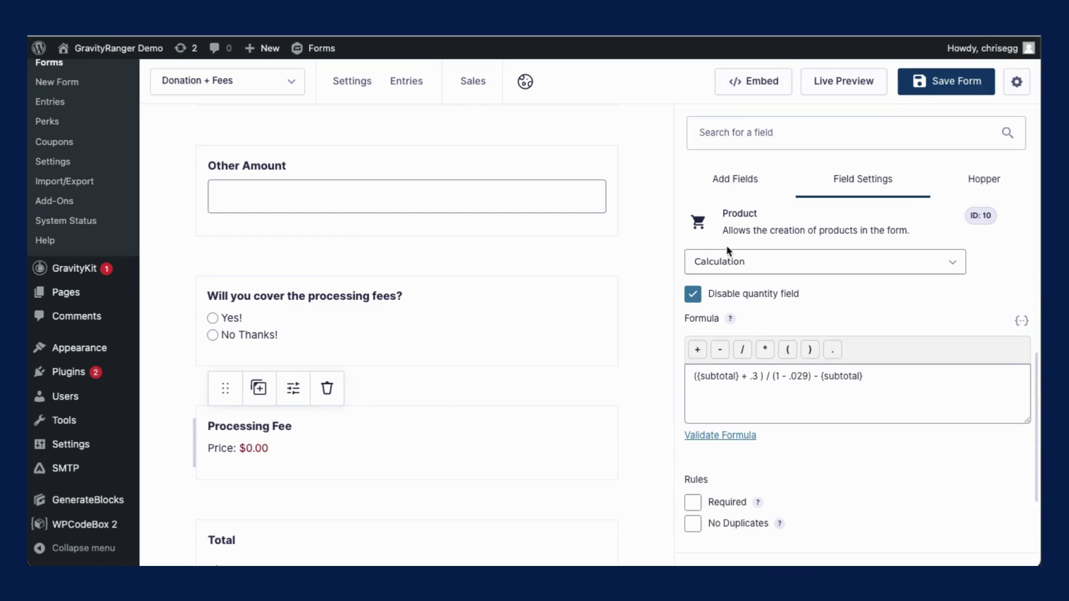
{"action": "scroll", "coordinate": [716, 261], "scroll_direction": "up", "scroll_amount": 1}
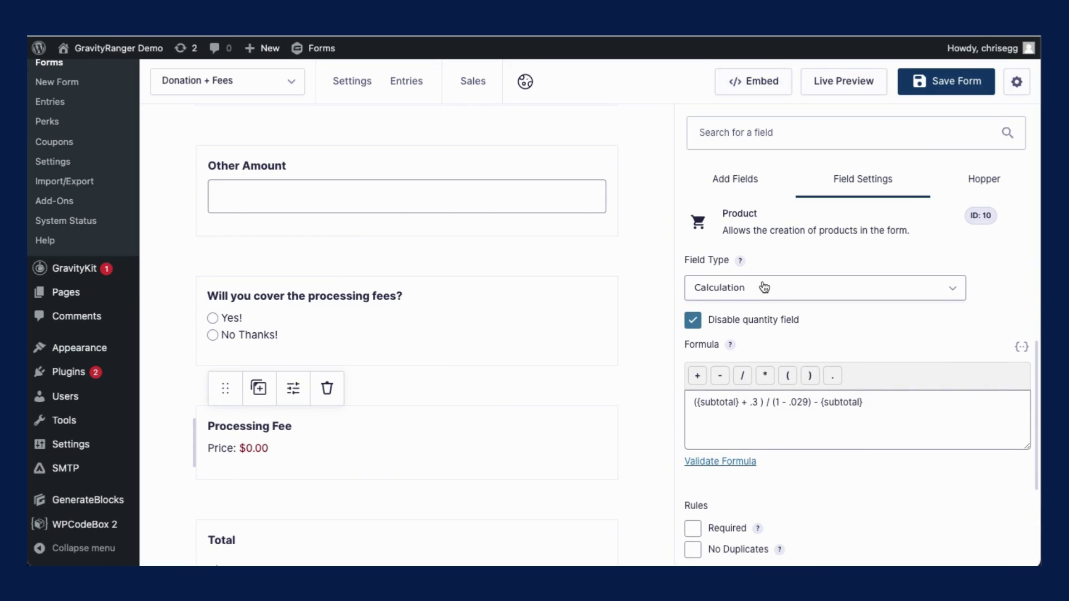
{"action": "scroll", "coordinate": [589, 358], "scroll_direction": "up", "scroll_amount": 3}
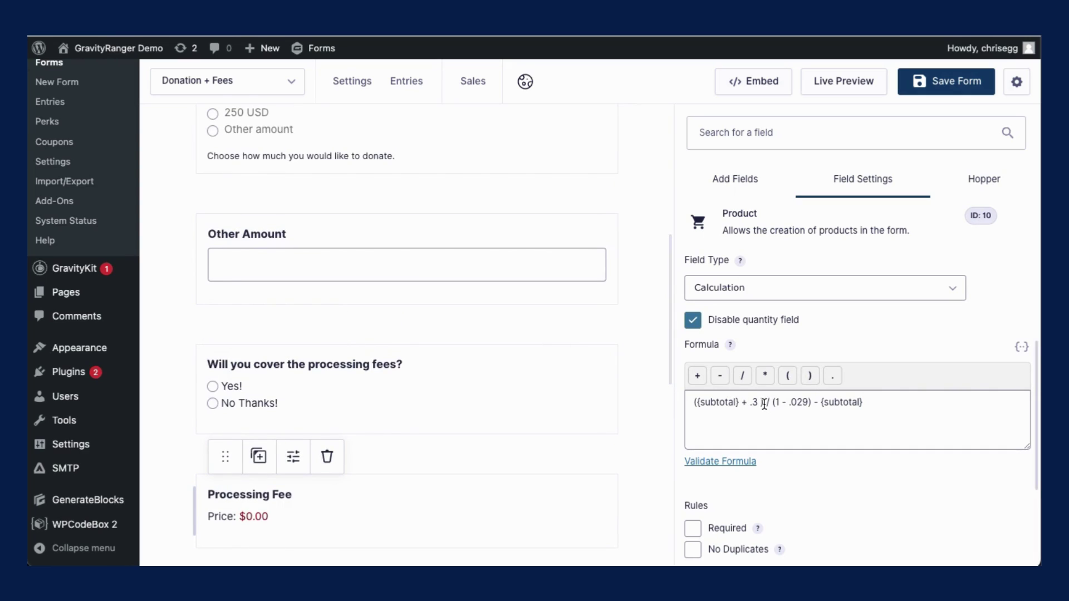
{"action": "left_click_drag", "start_coordinate": [741, 402], "coordinate": [814, 402]}
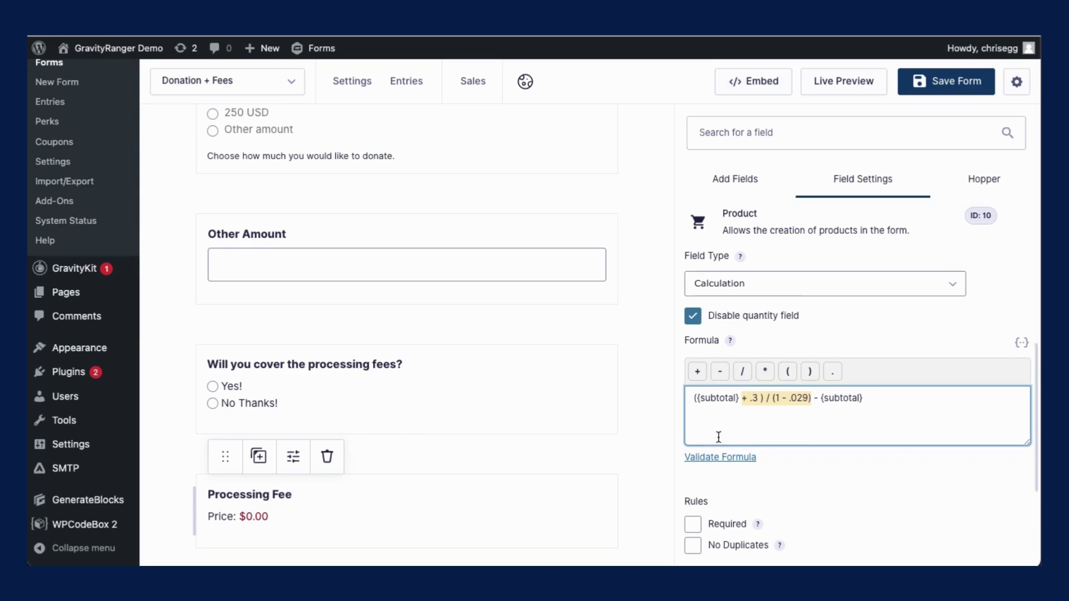
{"action": "scroll", "coordinate": [718, 437], "scroll_direction": "down", "scroll_amount": 1}
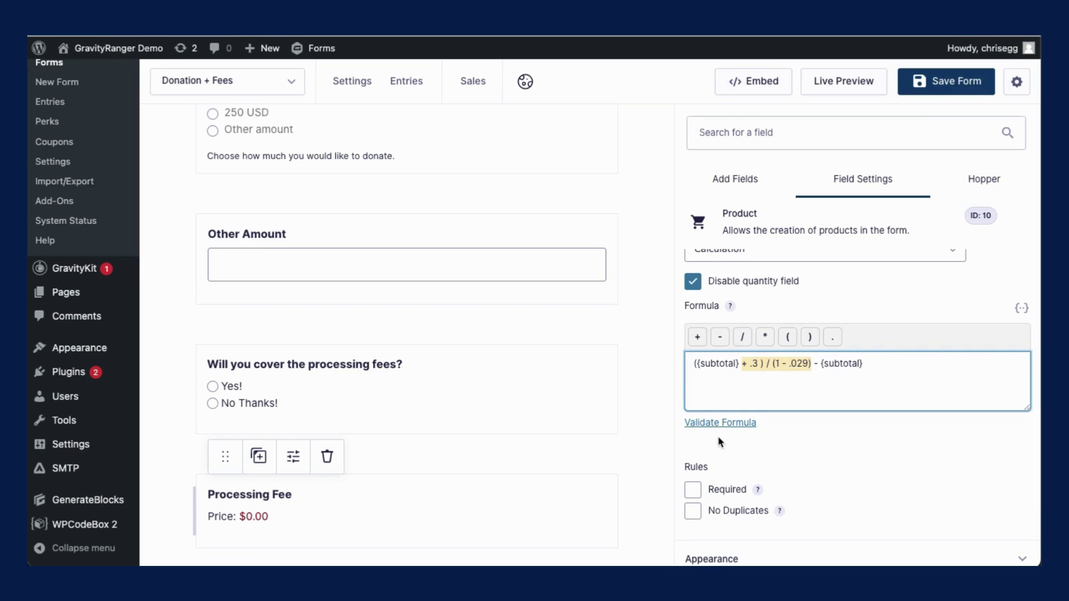
{"action": "scroll", "coordinate": [619, 389], "scroll_direction": "up", "scroll_amount": 1}
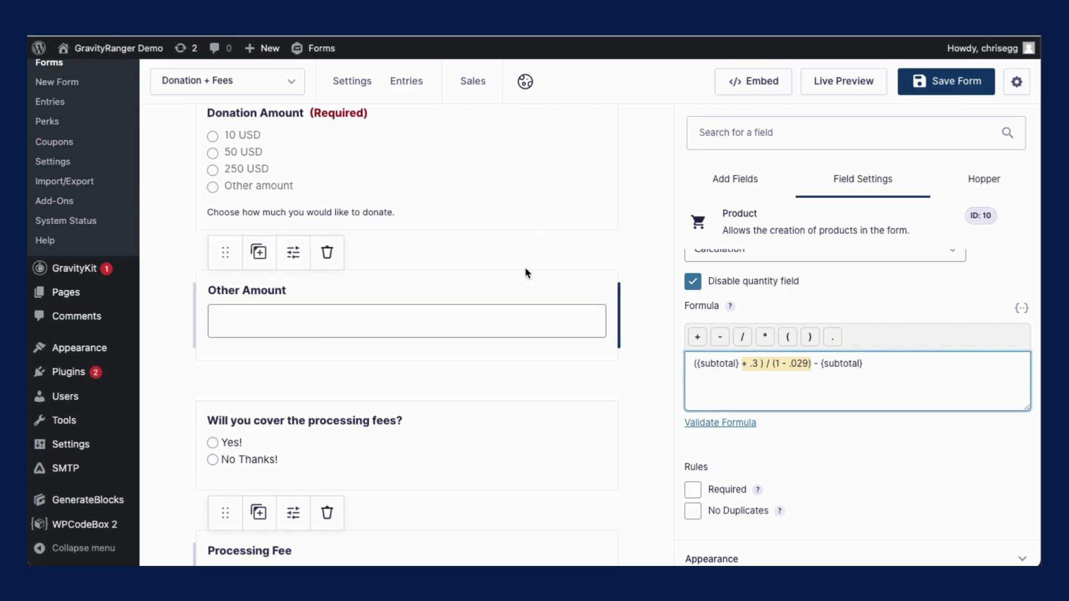
{"action": "scroll", "coordinate": [506, 228], "scroll_direction": "down", "scroll_amount": 1}
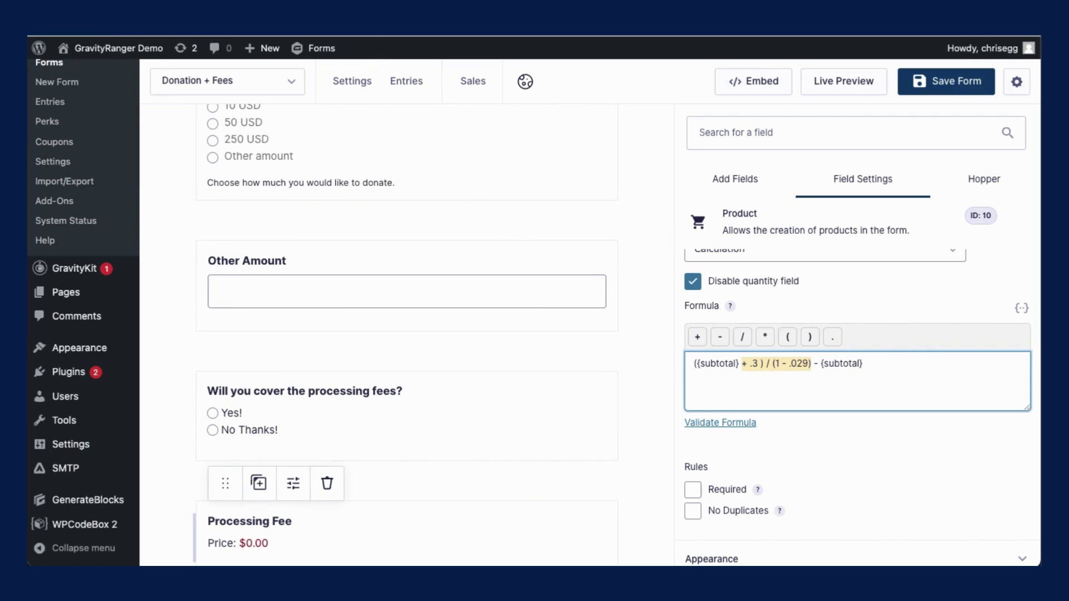
Scroll the GravityRanger tutorial to the Payment details example with $30.18 fee and $1,000.00 net
{"action": "left_click", "coordinate": [225, 81]}
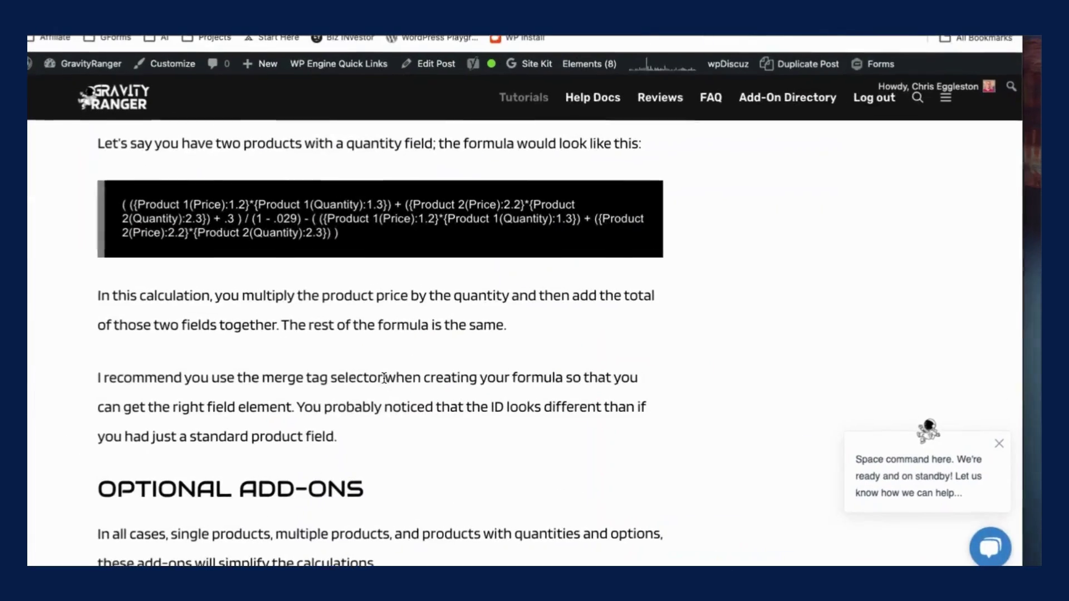
{"action": "scroll", "coordinate": [384, 379], "scroll_direction": "up", "scroll_amount": 10}
{"action": "scroll", "coordinate": [385, 382], "scroll_direction": "up", "scroll_amount": 10}
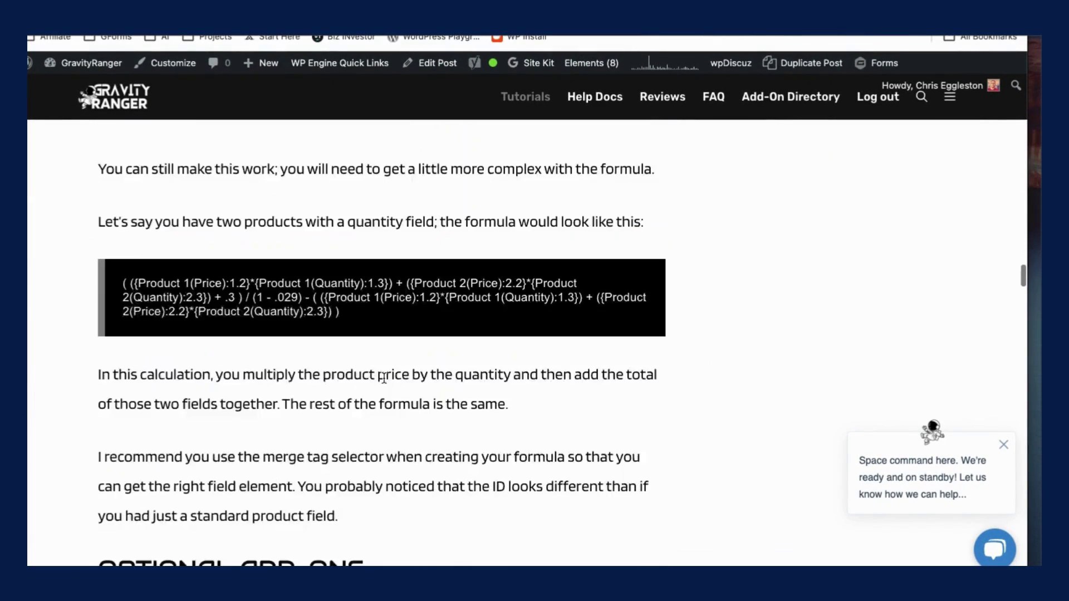
{"action": "scroll", "coordinate": [383, 376], "scroll_direction": "down", "scroll_amount": 3}
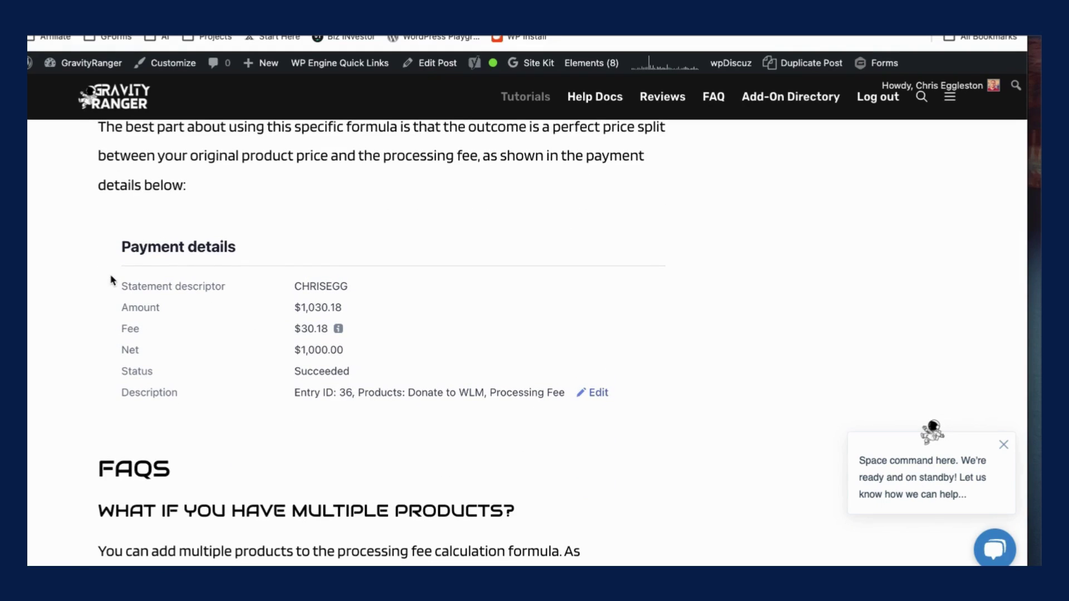
{"action": "left_click_drag", "start_coordinate": [150, 284], "coordinate": [135, 325]}
Close the form switcher and select Processing Fee to show its ({subtotal} + .3 ) / (1 - .029) - {subtotal} formula
{"action": "scroll", "coordinate": [423, 333], "scroll_direction": "up", "scroll_amount": 5}
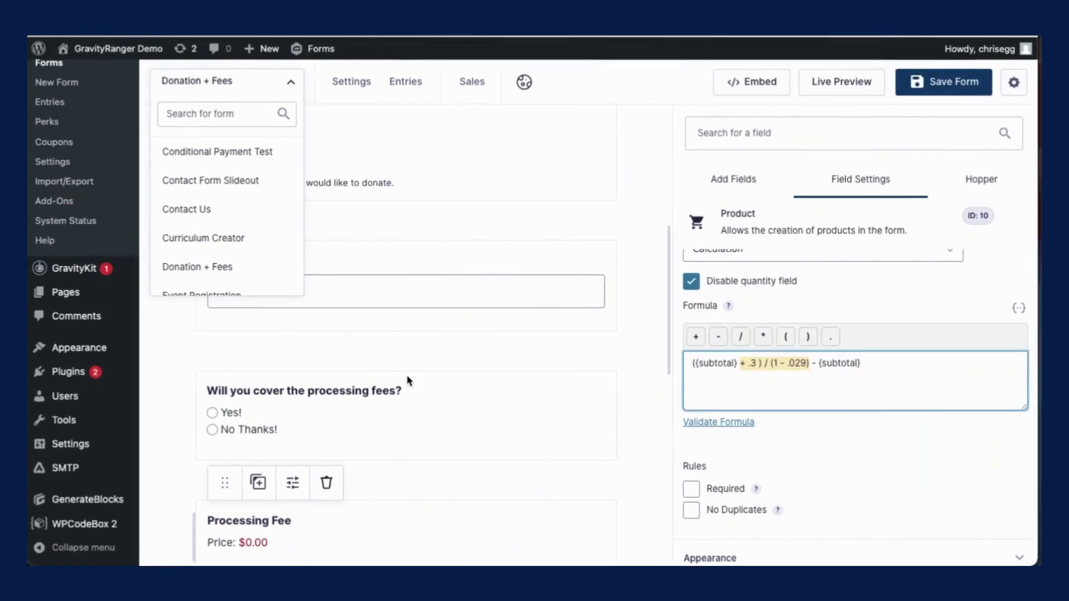
{"action": "left_click", "coordinate": [646, 270]}
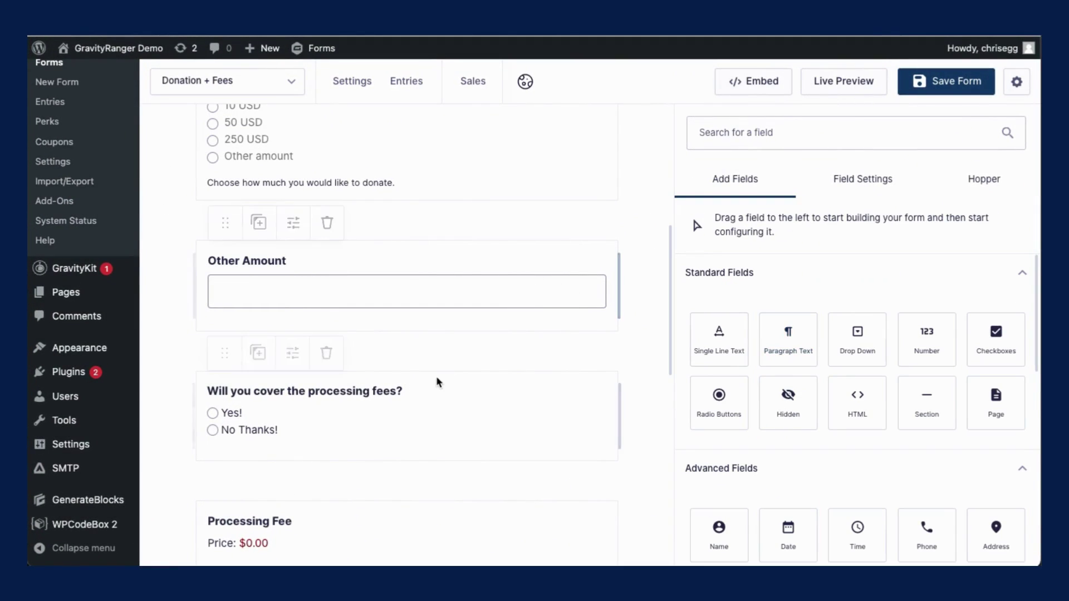
{"action": "scroll", "coordinate": [423, 401], "scroll_direction": "down", "scroll_amount": 2}
{"action": "left_click", "coordinate": [399, 482]}
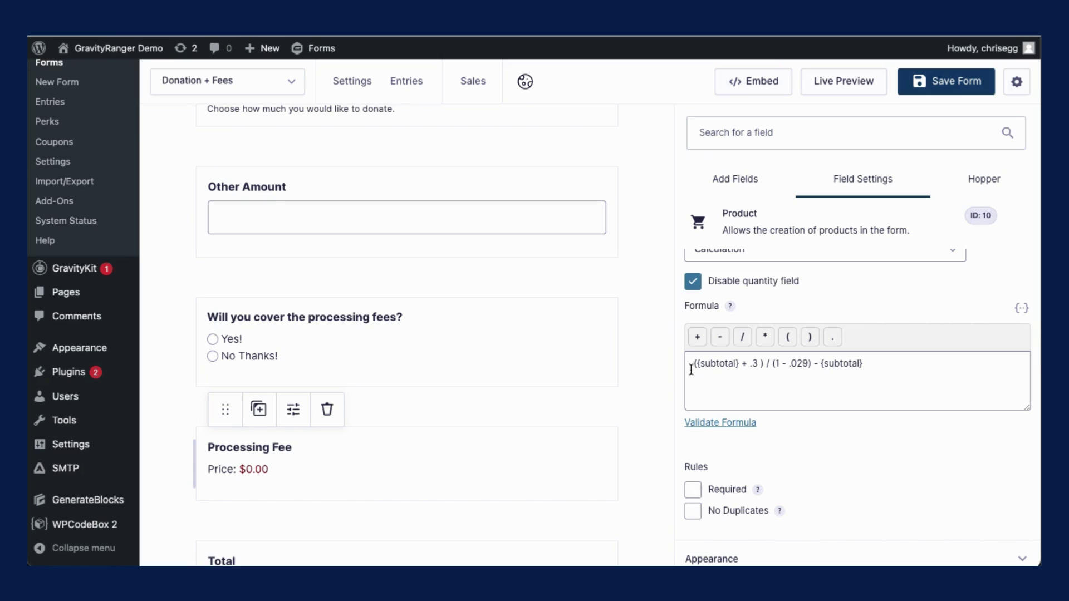
Highlight the formula's fee terms, briefly changing the .3 fixed fee to .5 and back
{"action": "scroll", "coordinate": [630, 362], "scroll_direction": "down", "scroll_amount": 6}
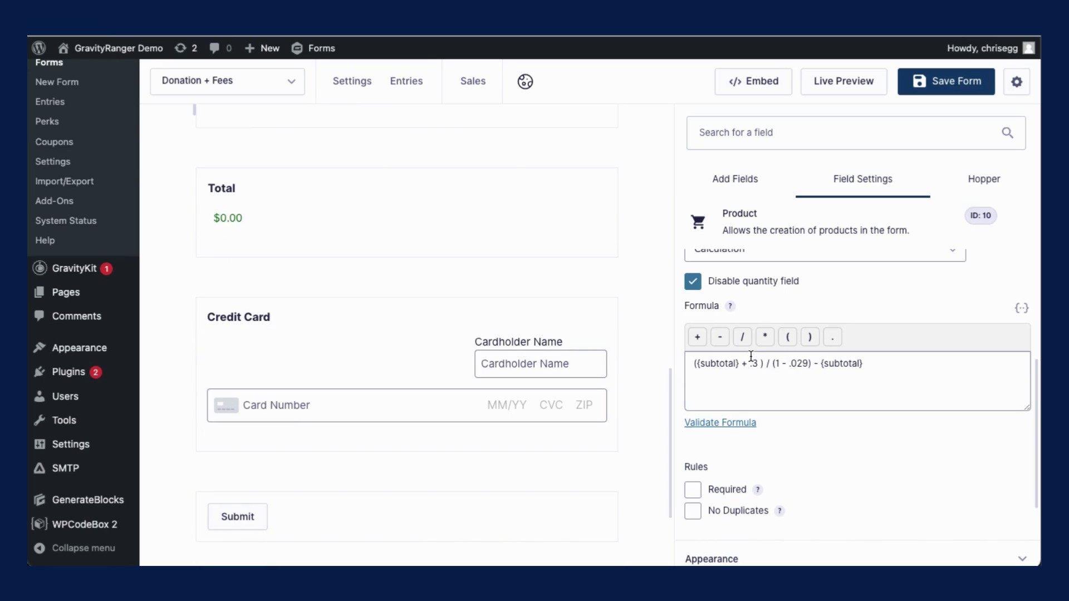
{"action": "left_click_drag", "start_coordinate": [749, 363], "coordinate": [810, 363]}
{"action": "left_click", "coordinate": [811, 382]}
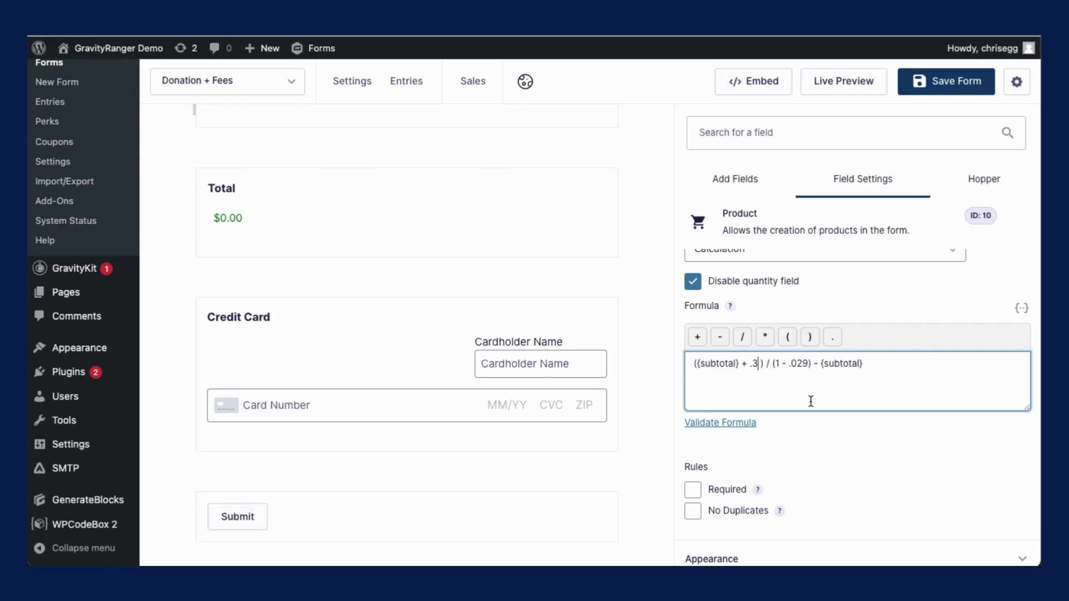
{"action": "key", "text": "BackSpace"}
{"action": "type", "text": "5"}
{"action": "key", "text": "BackSpace"}
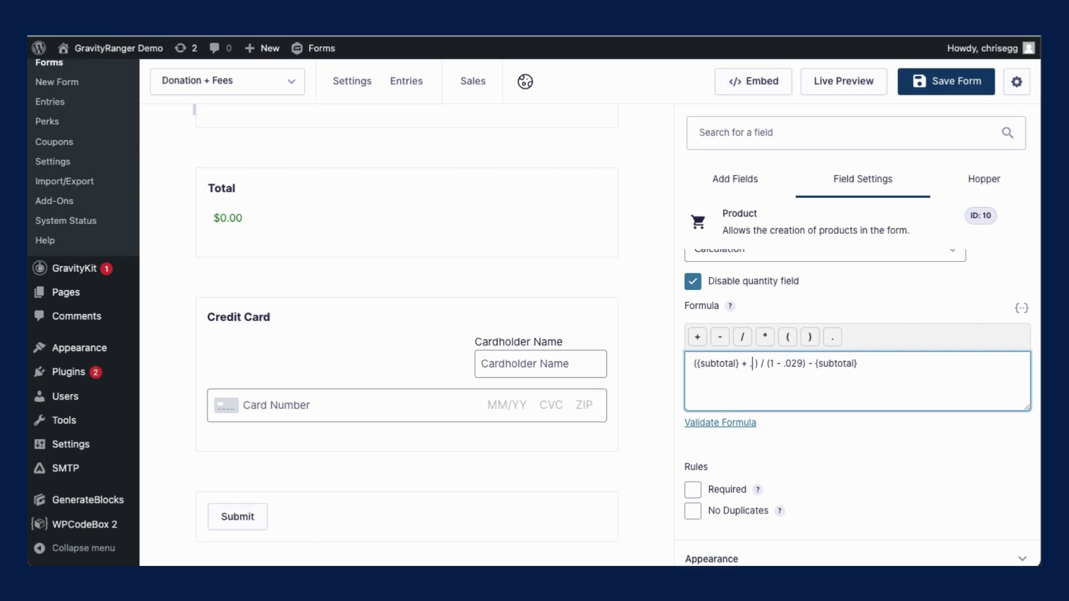
{"action": "type", "text": "3"}
Change the formula rate from .029 to .03 and save the form
{"action": "left_click", "coordinate": [801, 363]}
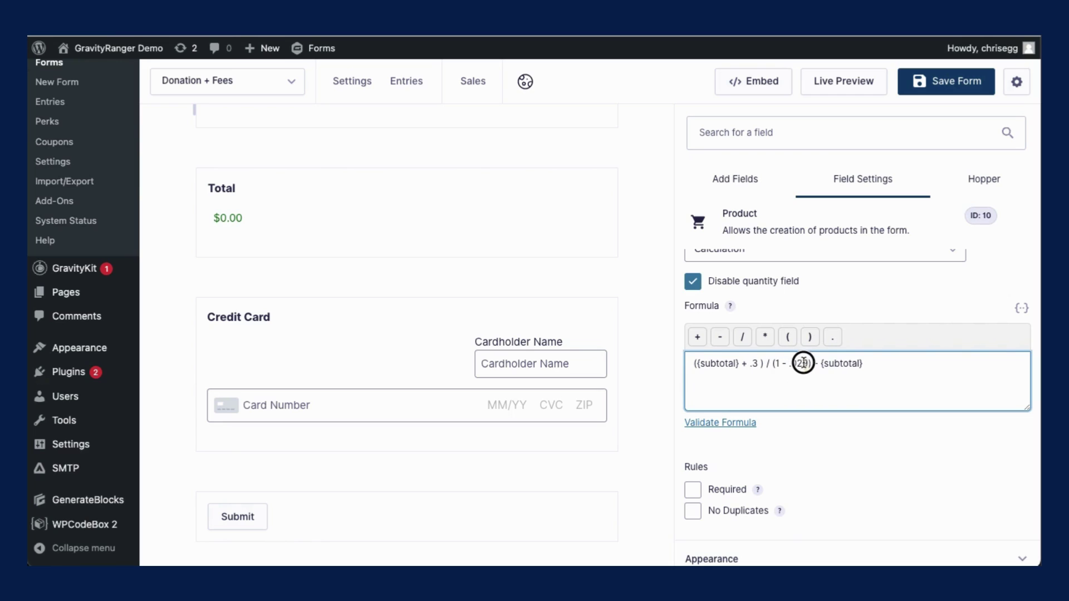
{"action": "key", "text": "BackSpace"}
{"action": "key", "text": "Delete"}
{"action": "type", "text": "3"}
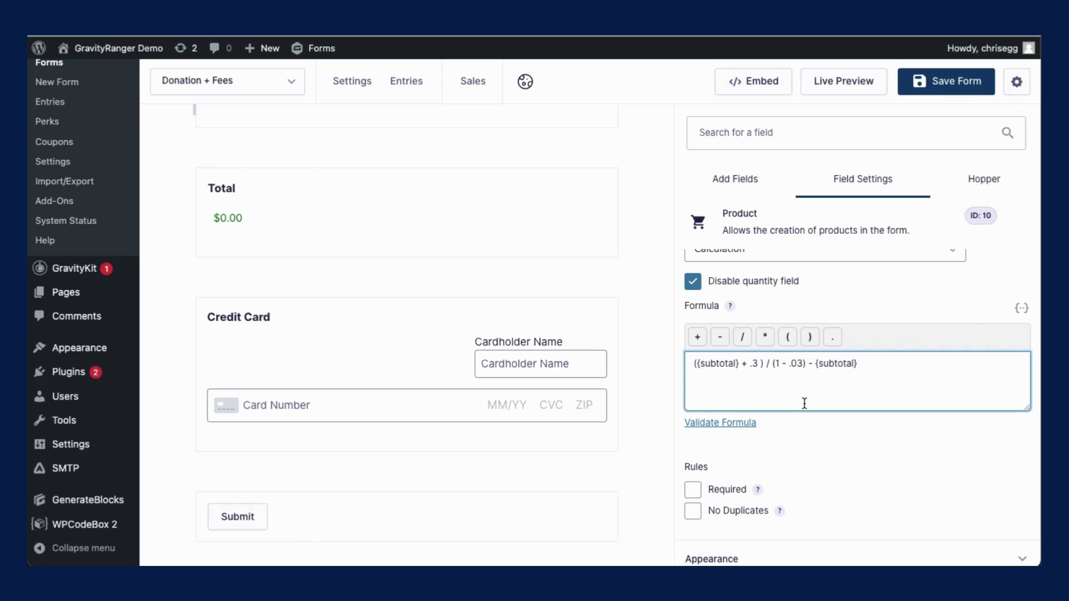
{"action": "left_click", "coordinate": [925, 92]}
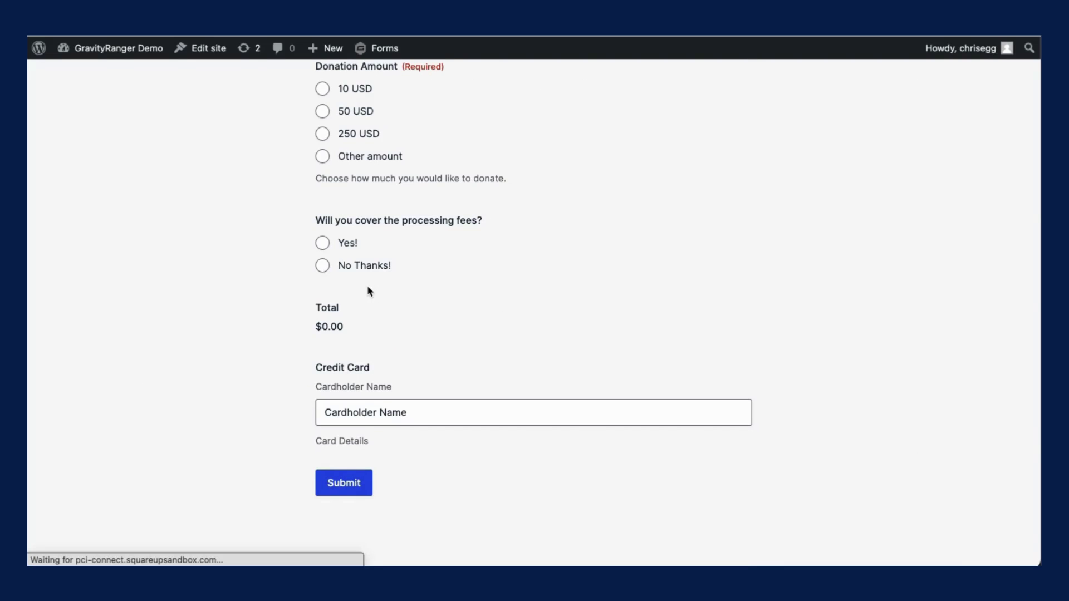
Pick 10 USD and Yes! in the preview to see a $0.62 fee
{"action": "scroll", "coordinate": [362, 256], "scroll_direction": "up", "scroll_amount": 3}
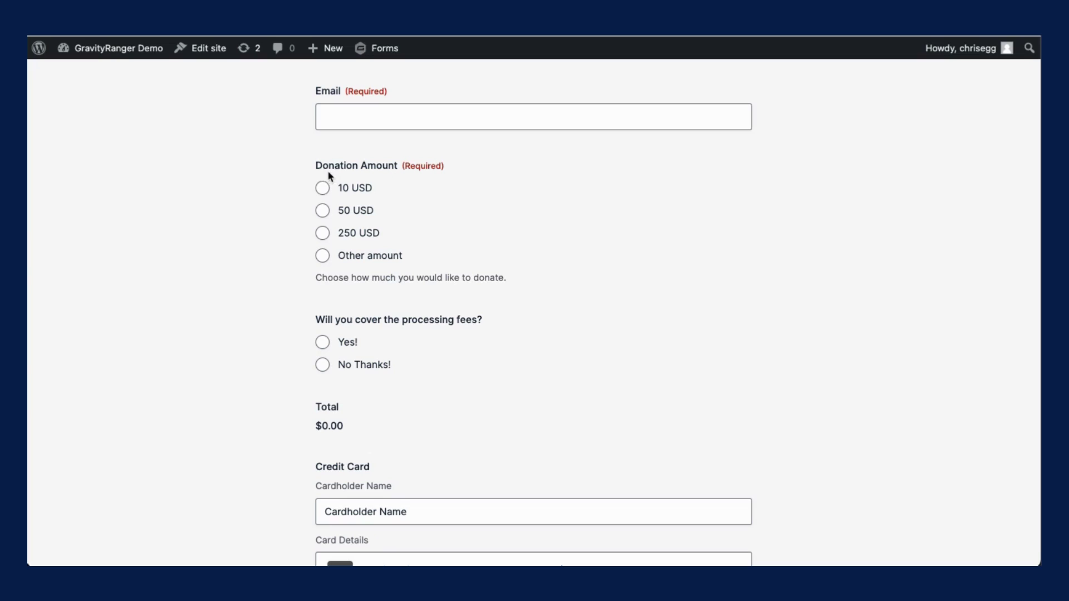
{"action": "left_click", "coordinate": [322, 188]}
{"action": "left_click", "coordinate": [322, 341]}
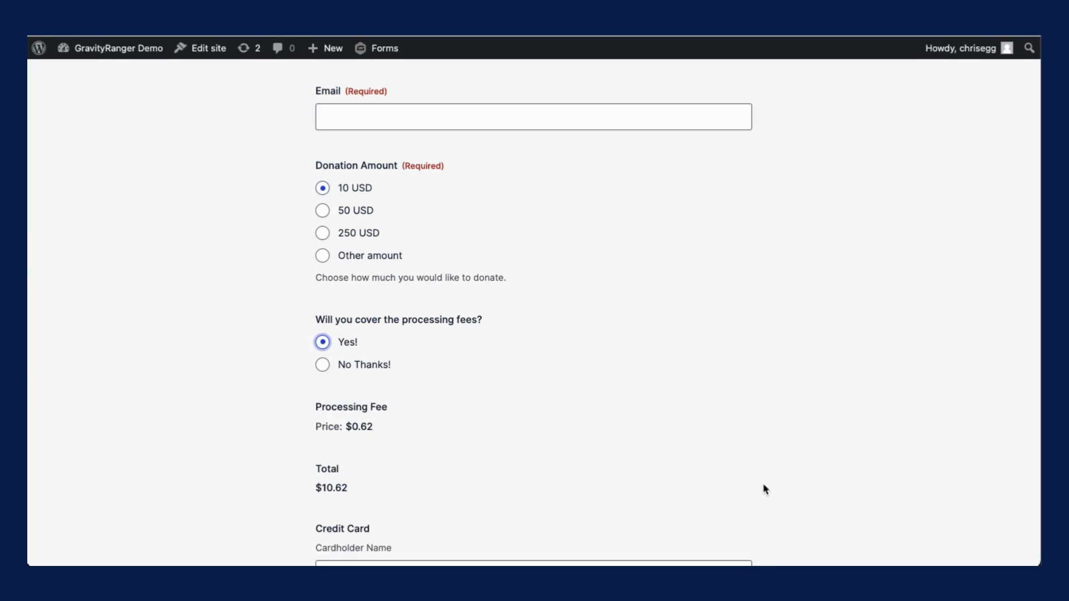
{"action": "scroll", "coordinate": [497, 368], "scroll_direction": "down", "scroll_amount": 4}
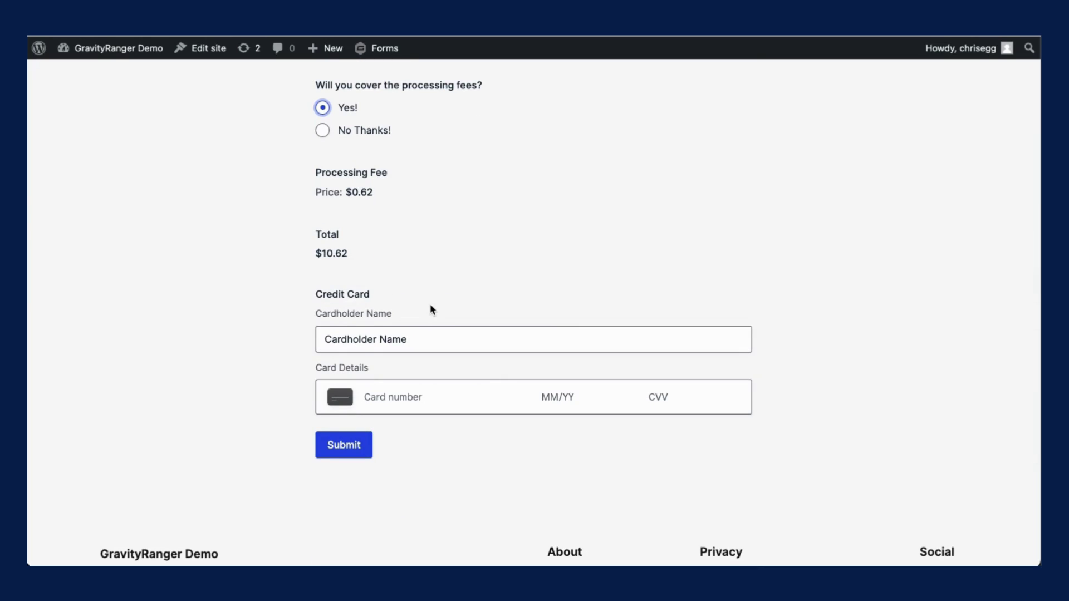
{"action": "scroll", "coordinate": [384, 261], "scroll_direction": "up", "scroll_amount": 3}
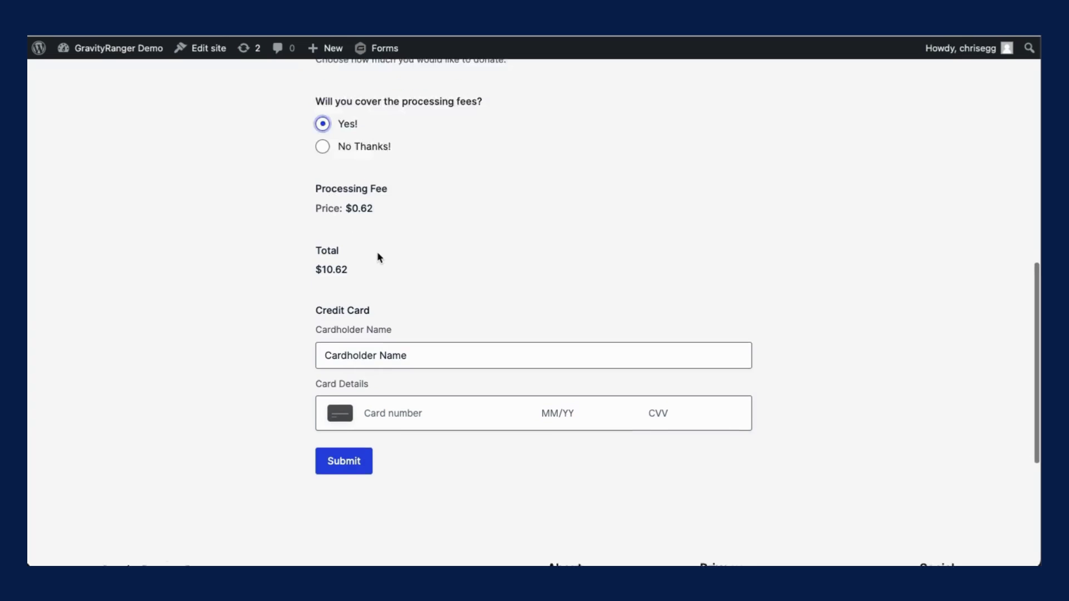
{"action": "scroll", "coordinate": [334, 262], "scroll_direction": "up", "scroll_amount": 5}
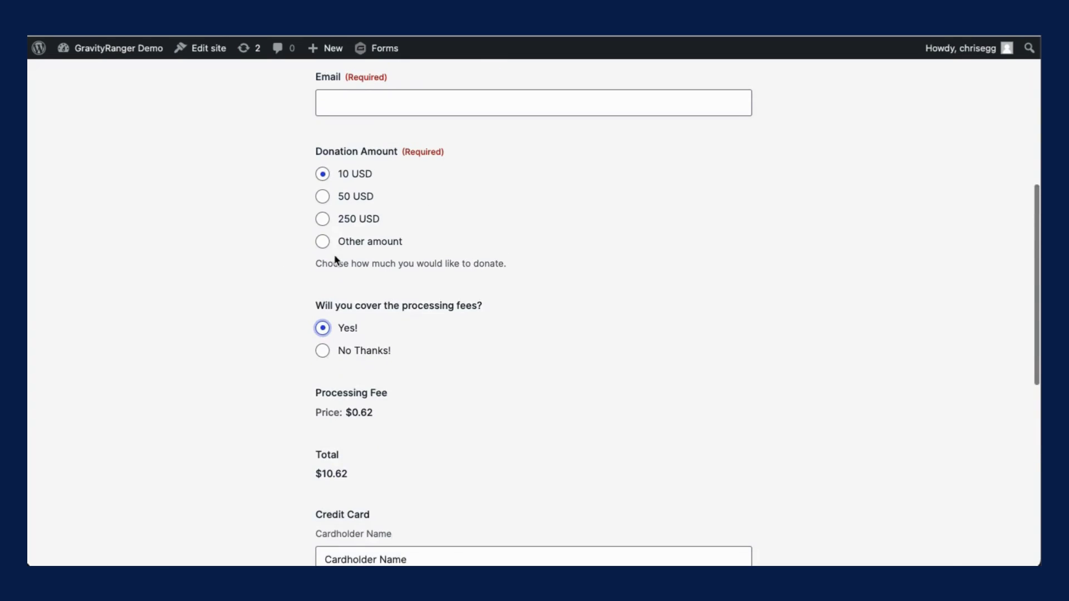
Choose Other amount and enter 100 to see a $3.40 fee and $103.40 total
{"action": "left_click", "coordinate": [334, 254]}
{"action": "left_click", "coordinate": [382, 333]}
{"action": "type", "text": "100"}
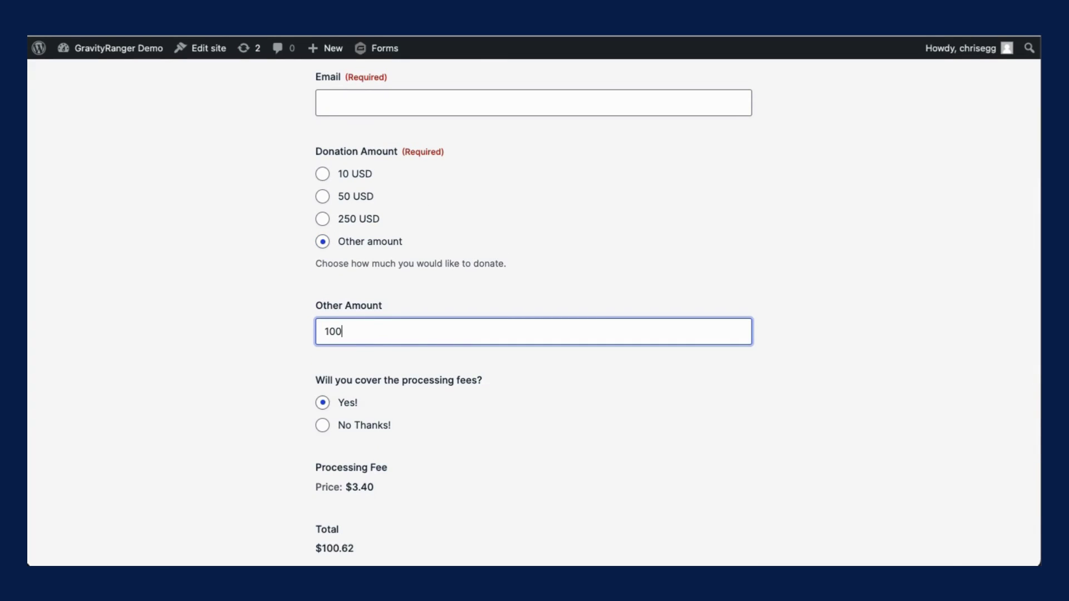
{"action": "scroll", "coordinate": [573, 429], "scroll_direction": "down", "scroll_amount": 3}
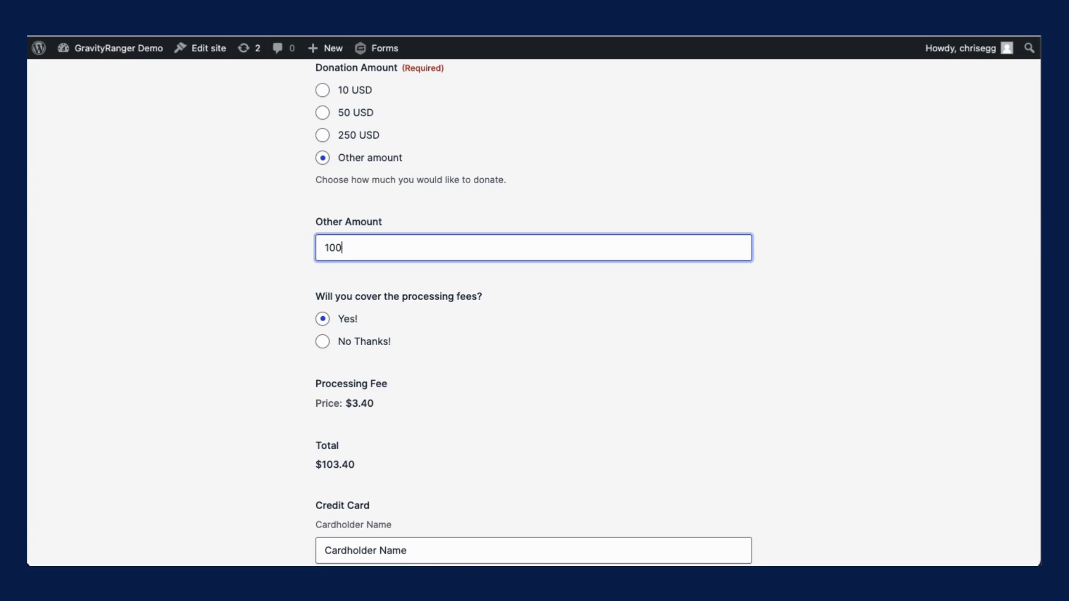
{"action": "mouse_move", "coordinate": [326, 48]}
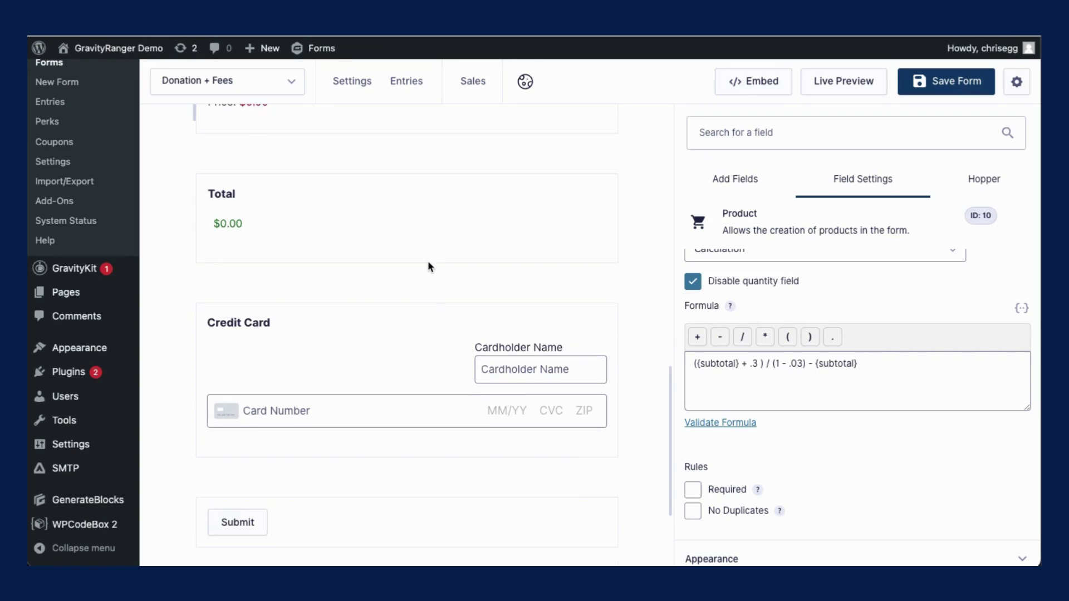
{"action": "scroll", "coordinate": [429, 265], "scroll_direction": "up", "scroll_amount": 10}
{"action": "scroll", "coordinate": [428, 265], "scroll_direction": "up", "scroll_amount": 3}
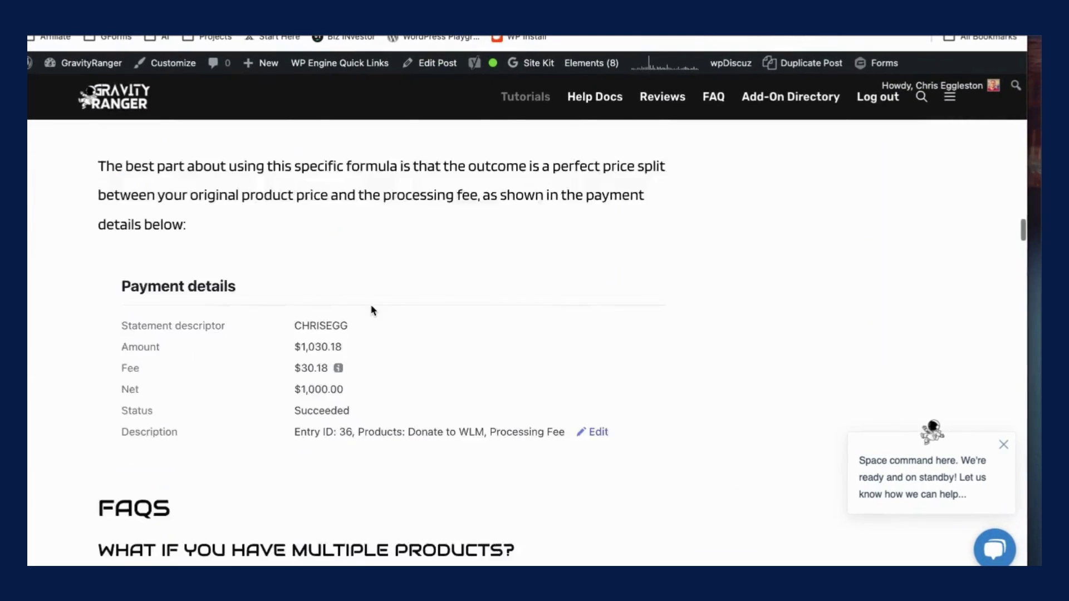
{"action": "scroll", "coordinate": [371, 305], "scroll_direction": "down", "scroll_amount": 15}
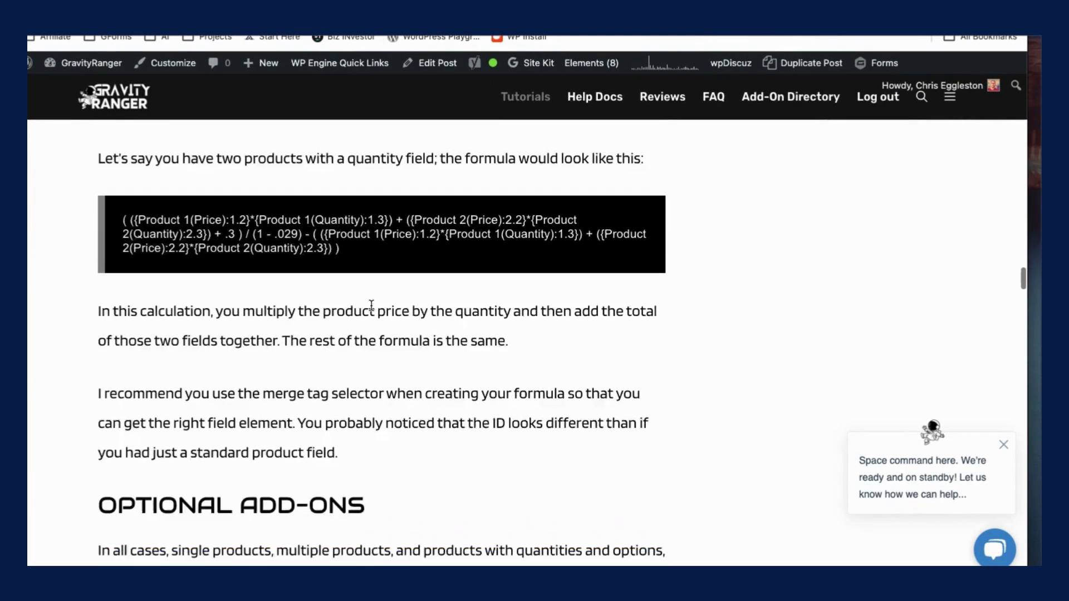
{"action": "scroll", "coordinate": [249, 240], "scroll_direction": "down", "scroll_amount": 2}
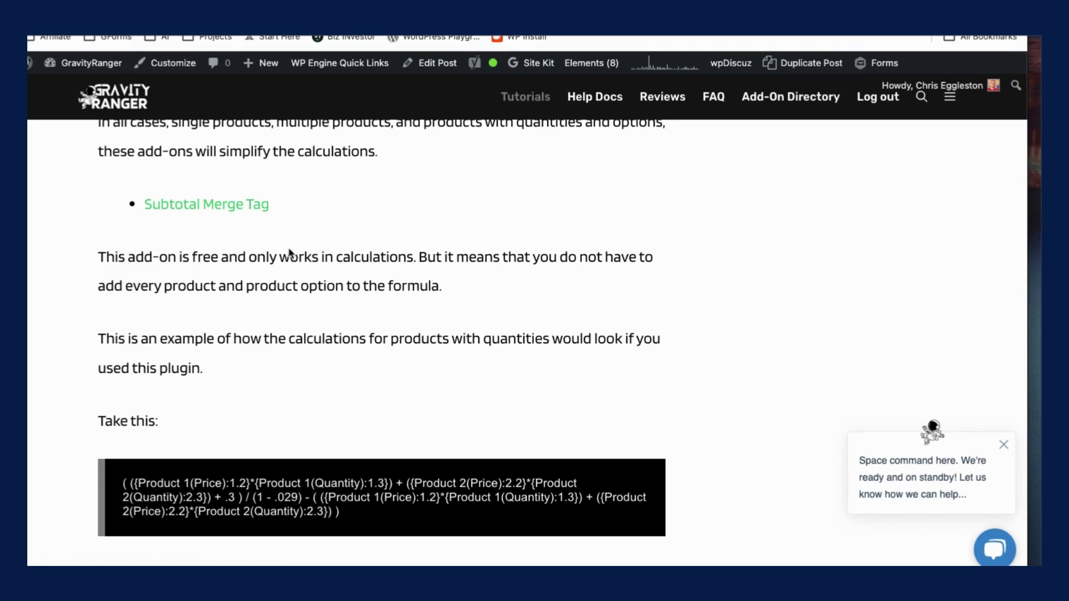
{"action": "scroll", "coordinate": [300, 256], "scroll_direction": "down", "scroll_amount": 4}
{"action": "scroll", "coordinate": [313, 261], "scroll_direction": "down", "scroll_amount": 1}
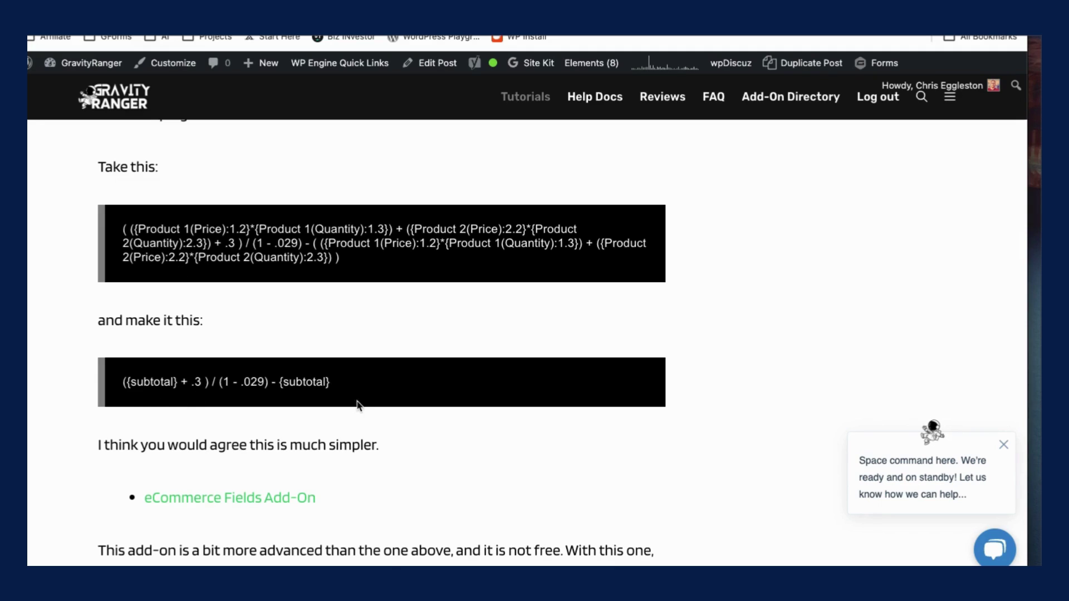
{"action": "scroll", "coordinate": [358, 405], "scroll_direction": "down", "scroll_amount": 3}
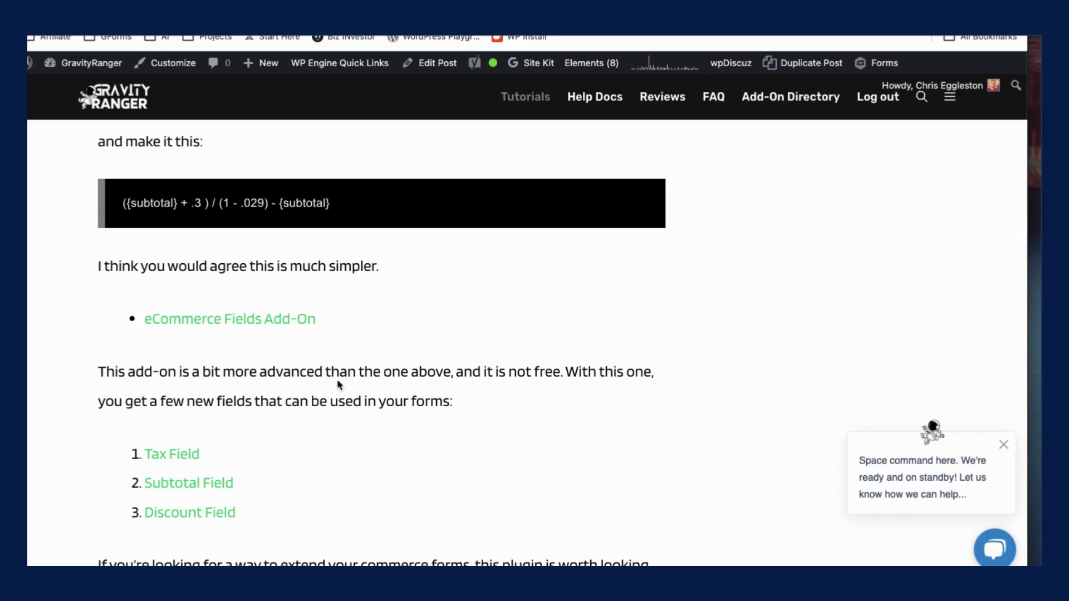
{"action": "scroll", "coordinate": [337, 384], "scroll_direction": "down", "scroll_amount": 1}
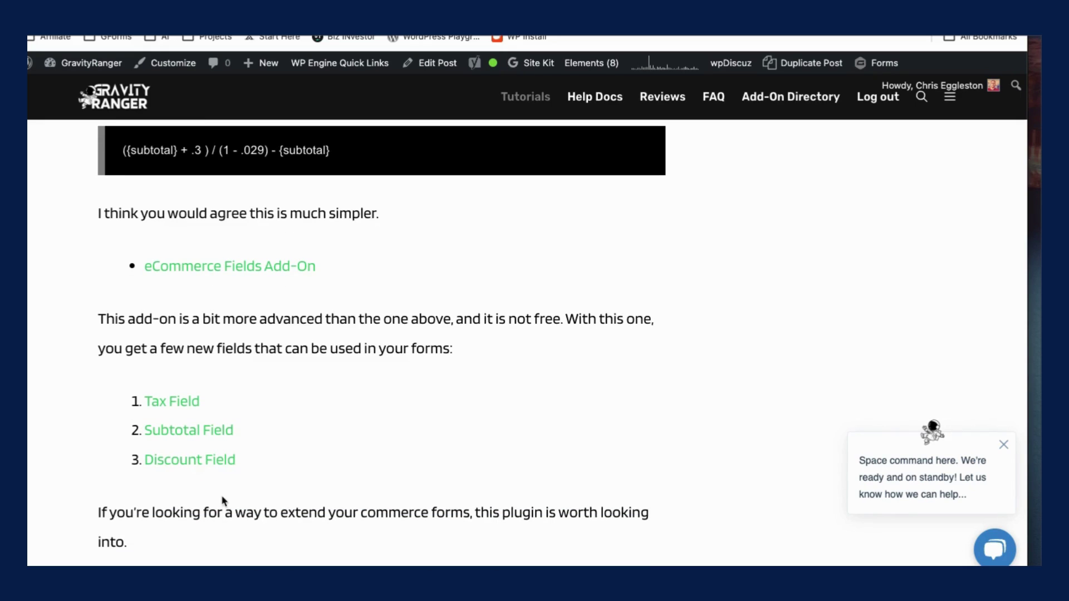
{"action": "scroll", "coordinate": [228, 456], "scroll_direction": "down", "scroll_amount": 2}
{"action": "scroll", "coordinate": [238, 414], "scroll_direction": "down", "scroll_amount": 4}
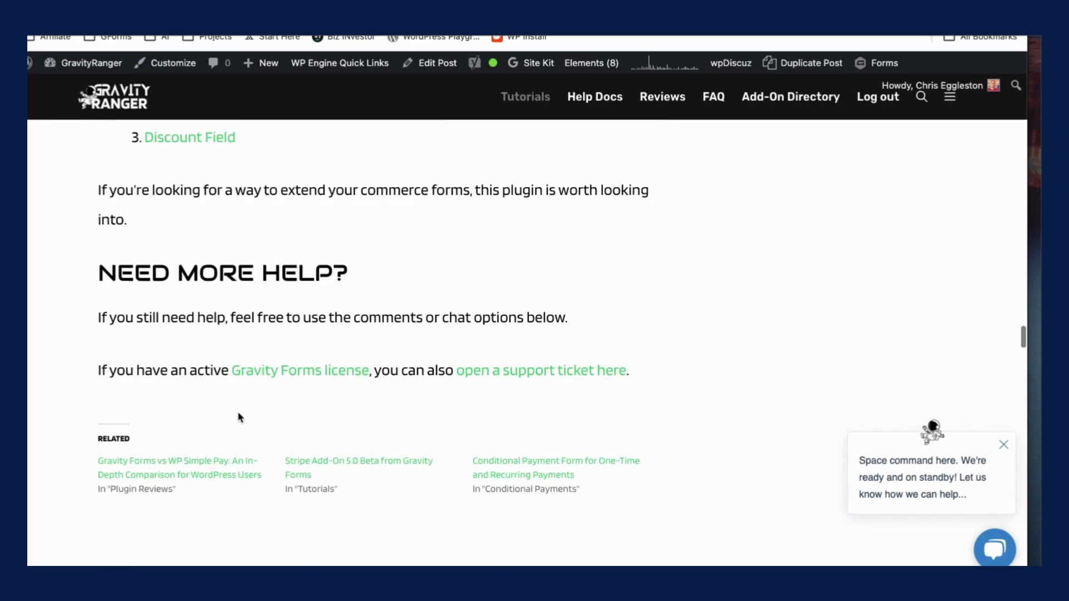
{"action": "scroll", "coordinate": [240, 417], "scroll_direction": "up", "scroll_amount": 10}
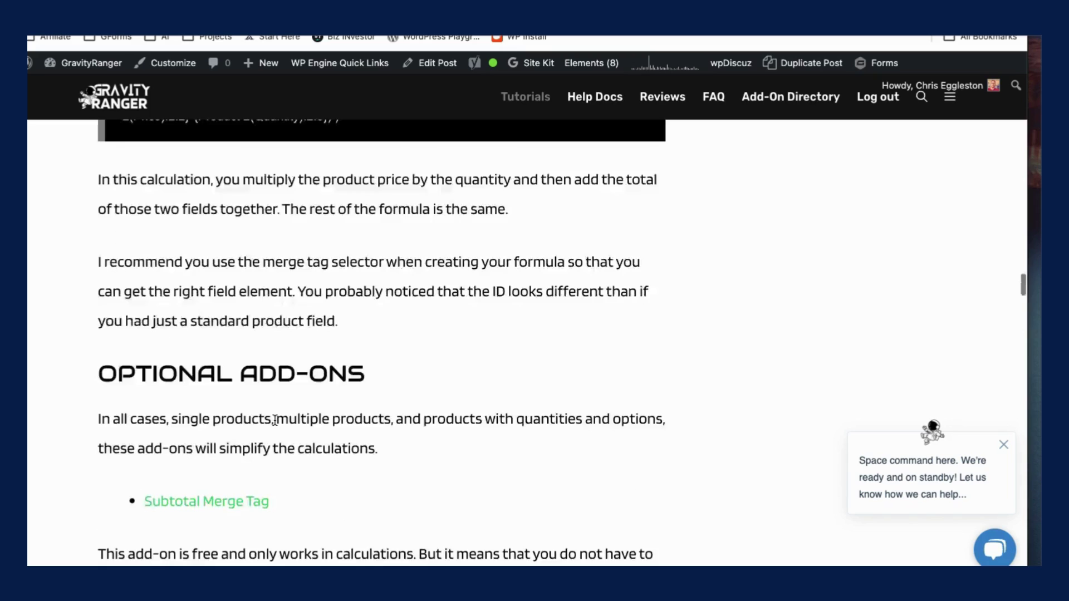
{"action": "scroll", "coordinate": [274, 421], "scroll_direction": "up", "scroll_amount": 10}
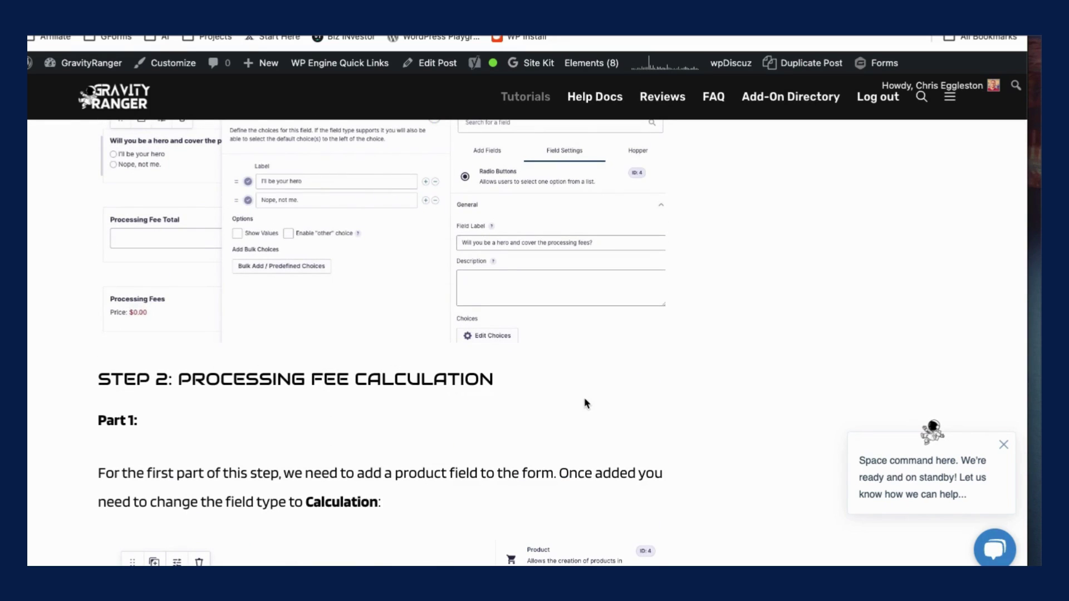
{"action": "scroll", "coordinate": [586, 403], "scroll_direction": "up", "scroll_amount": 10}
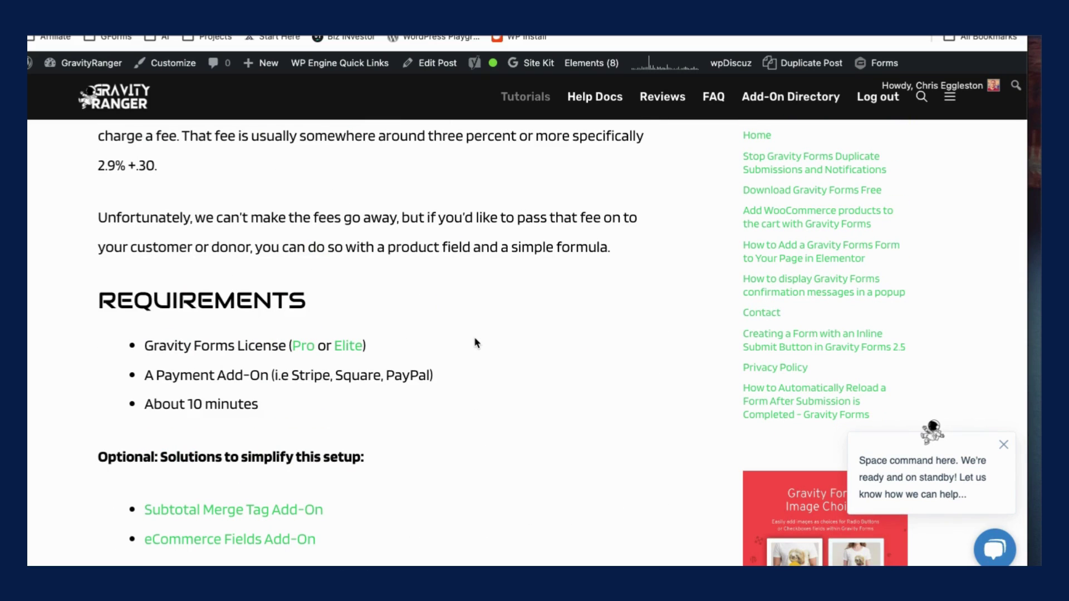
{"action": "scroll", "coordinate": [474, 340], "scroll_direction": "up", "scroll_amount": 1}
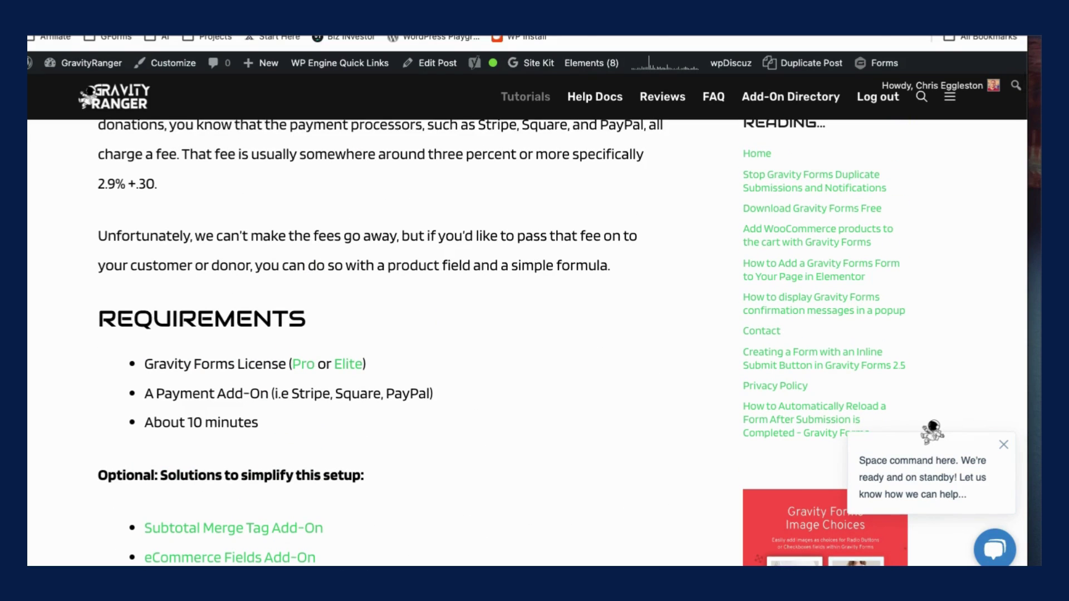